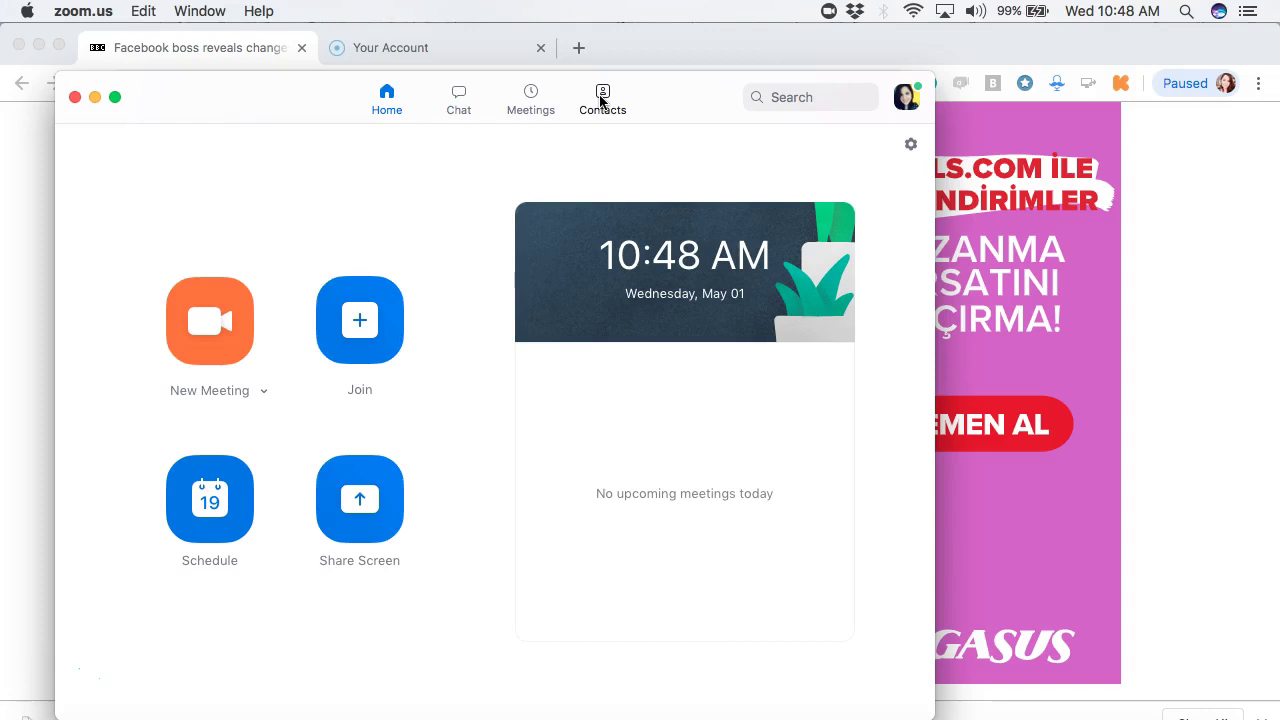
Open the form for adding a contact by email address, and cancel it without adding anyone
click(601, 101)
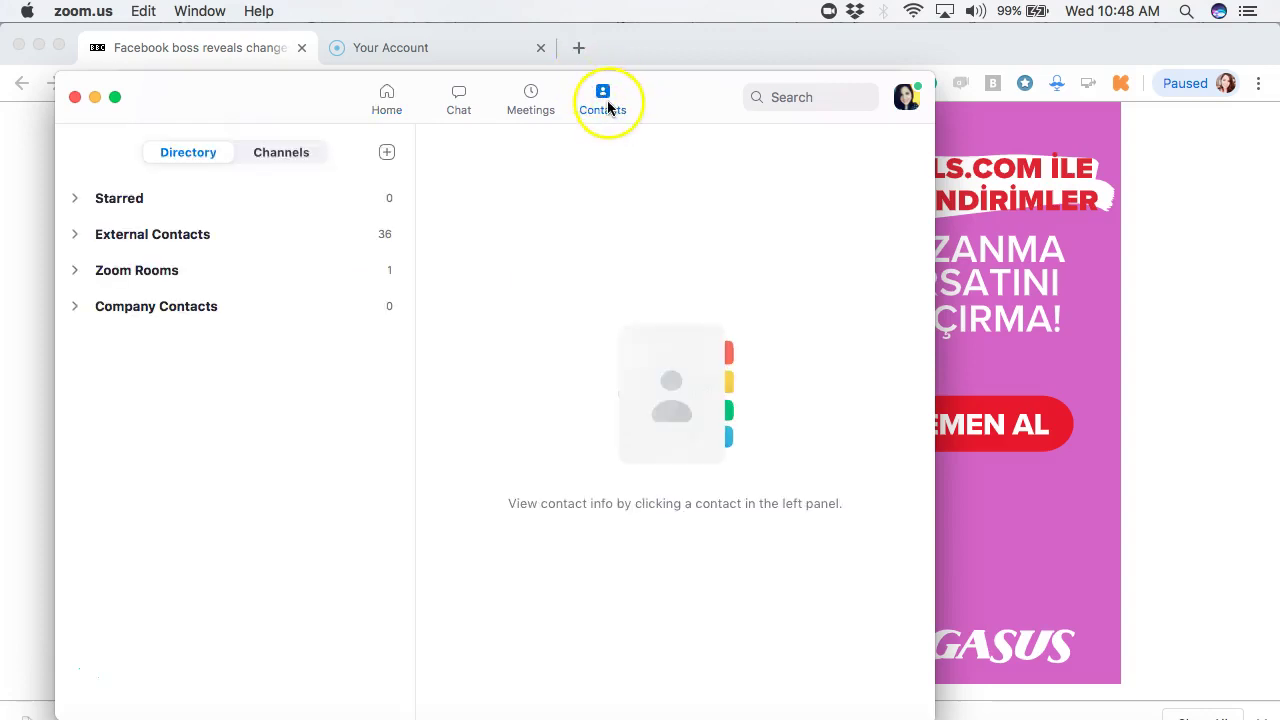
click(389, 157)
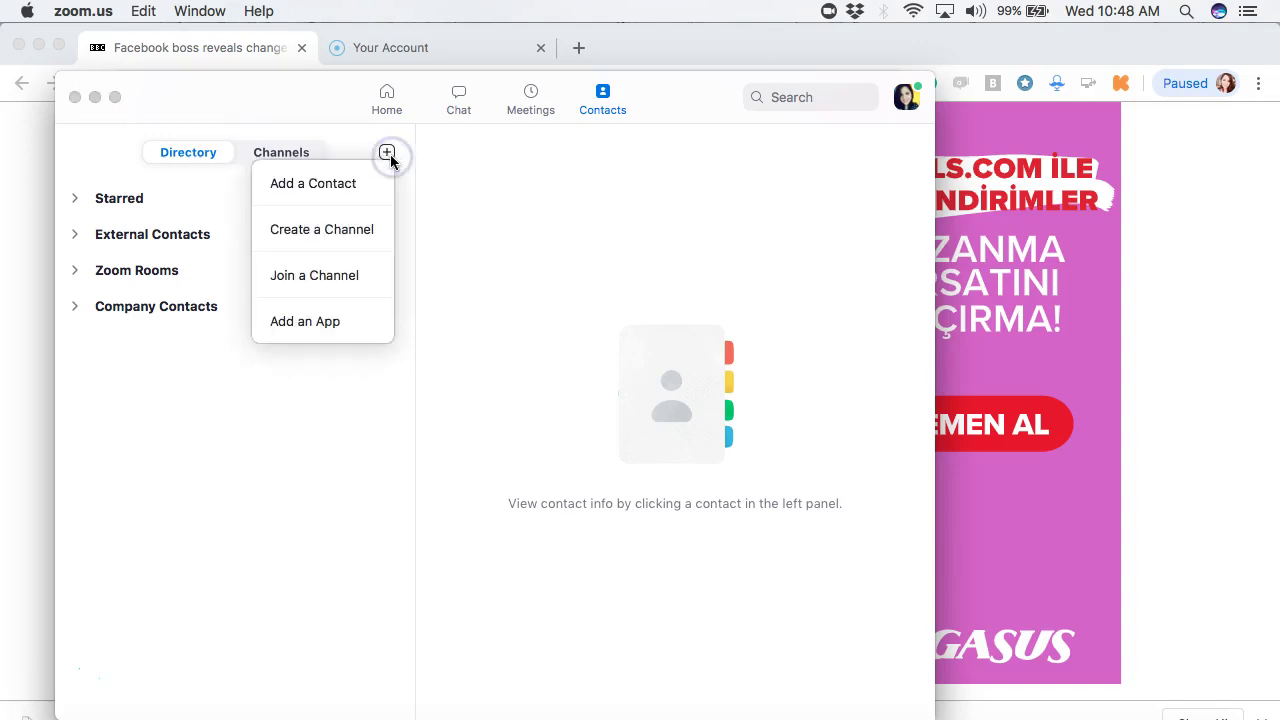
click(333, 193)
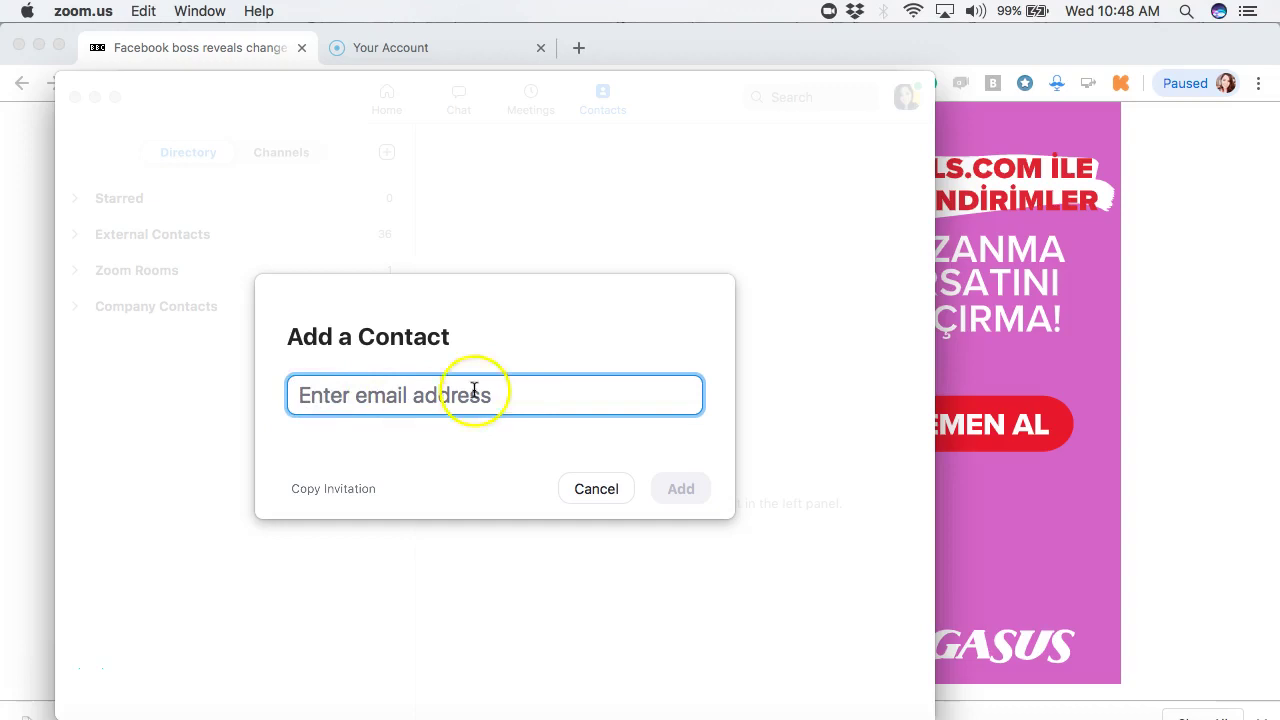
click(588, 493)
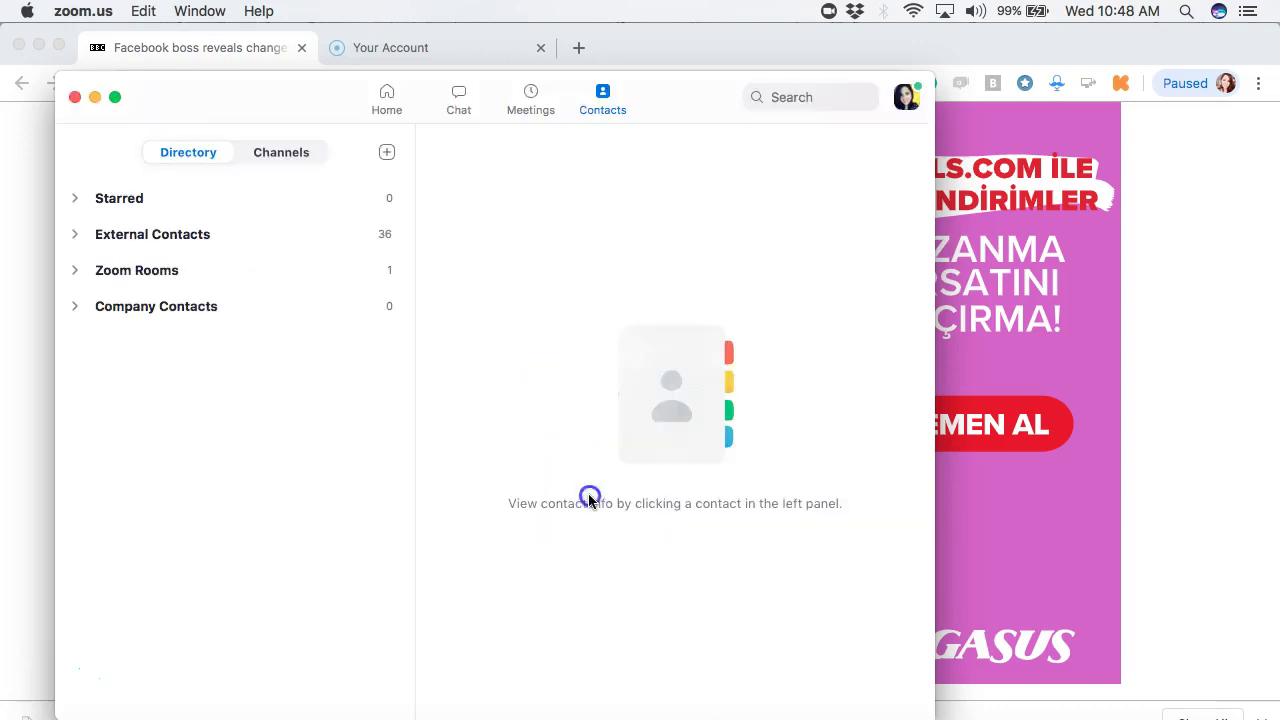
Look at the chat section and return to the home screen
click(386, 100)
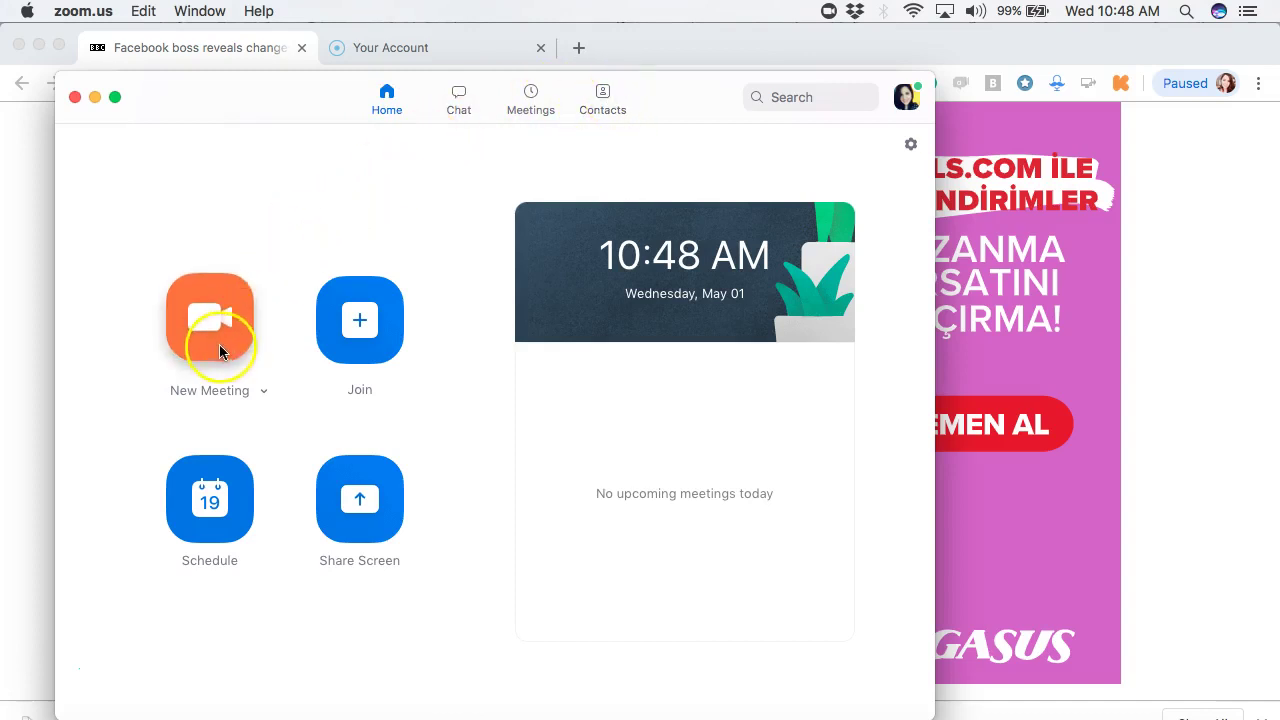
click(459, 98)
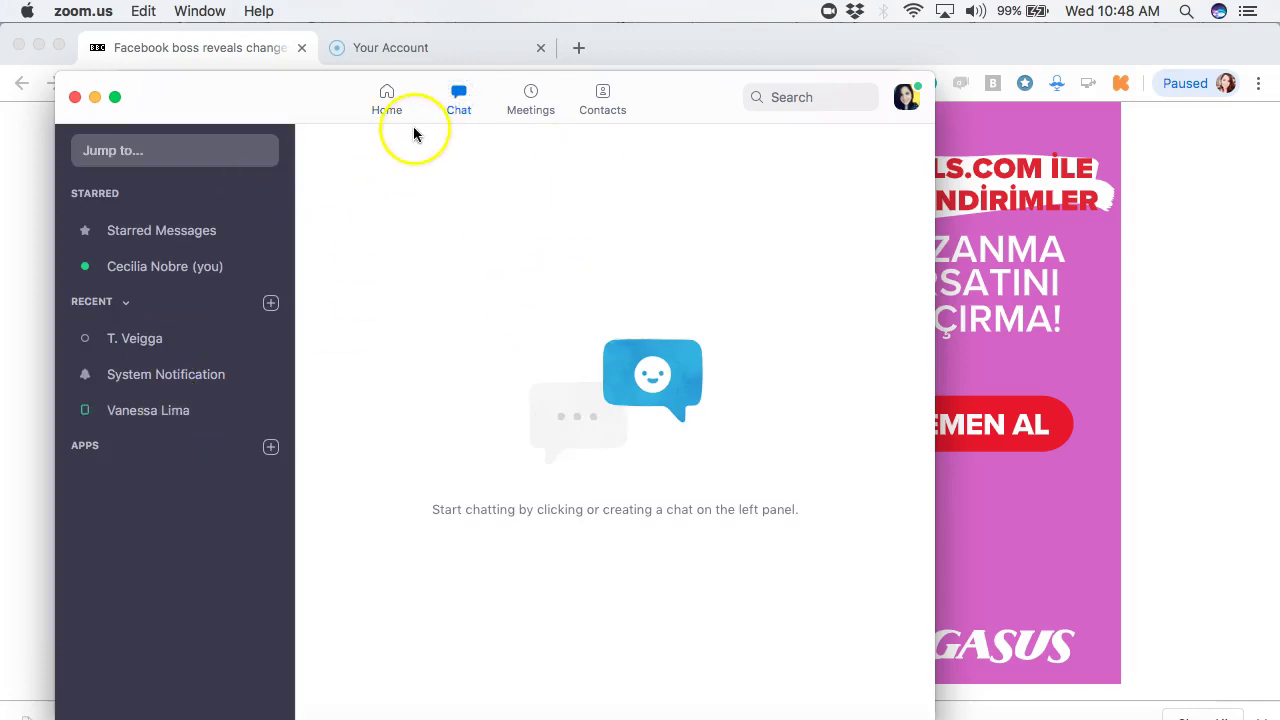
click(389, 101)
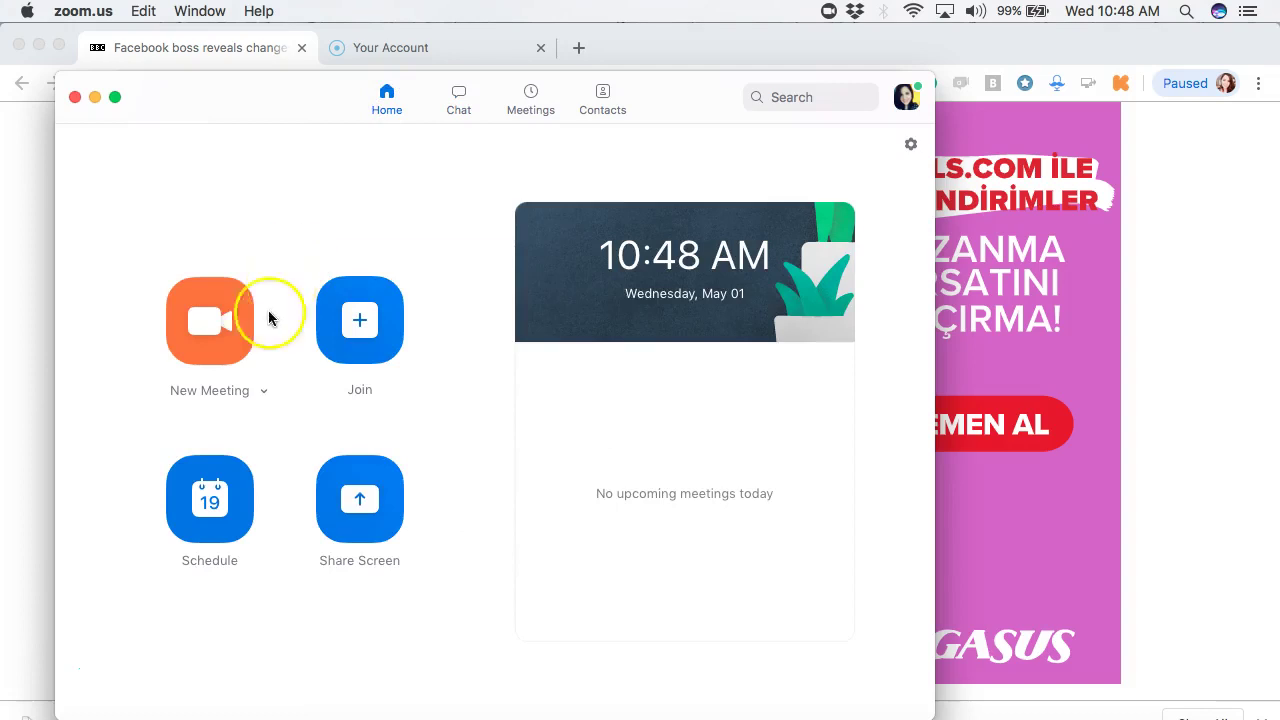
Begin scheduling a meeting and replace the default topic with the student's first name followed by "class"
click(234, 498)
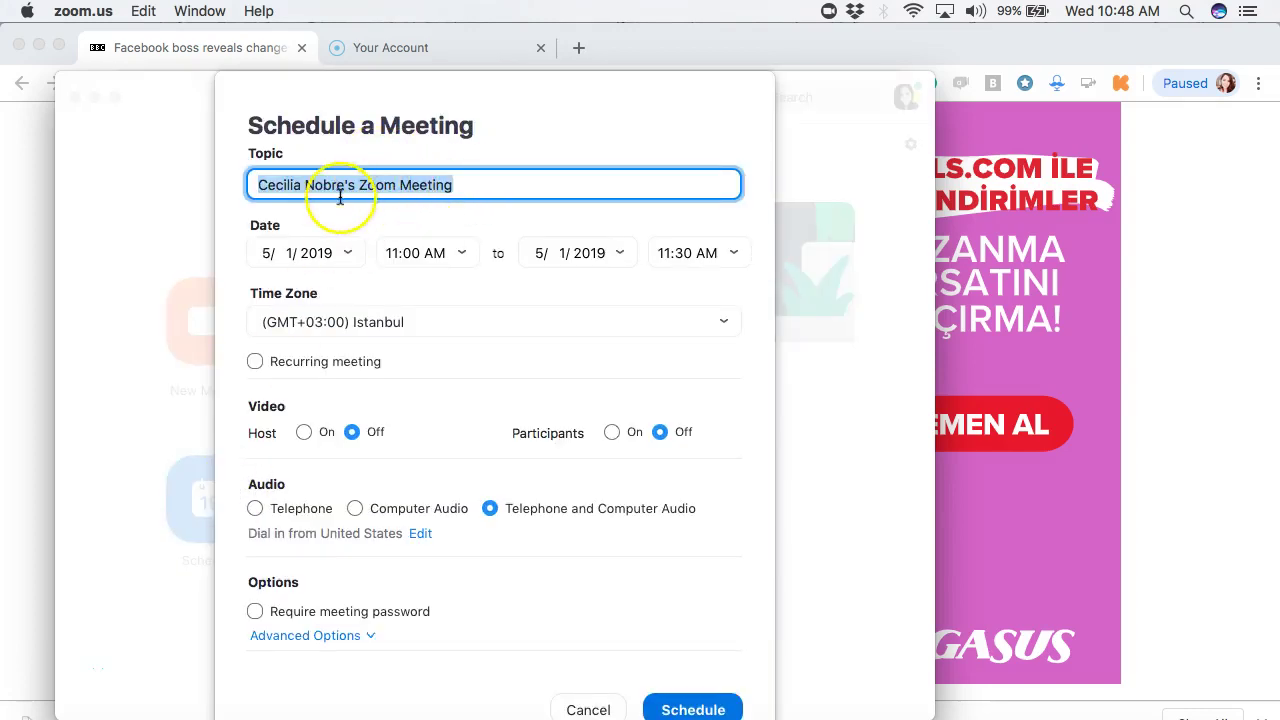
click(470, 184)
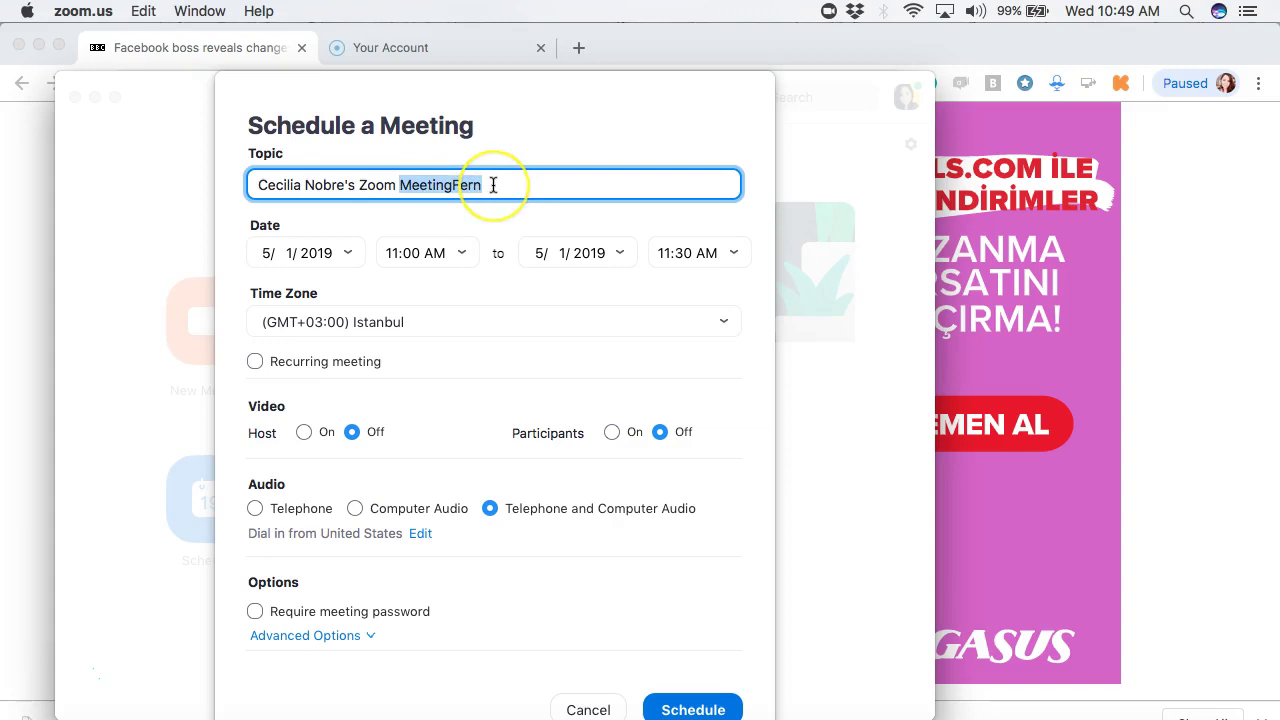
key(BackSpace)
key(BackSpace)
key(BackSpace)
key(BackSpace)
key(BackSpace)
key(BackSpace)
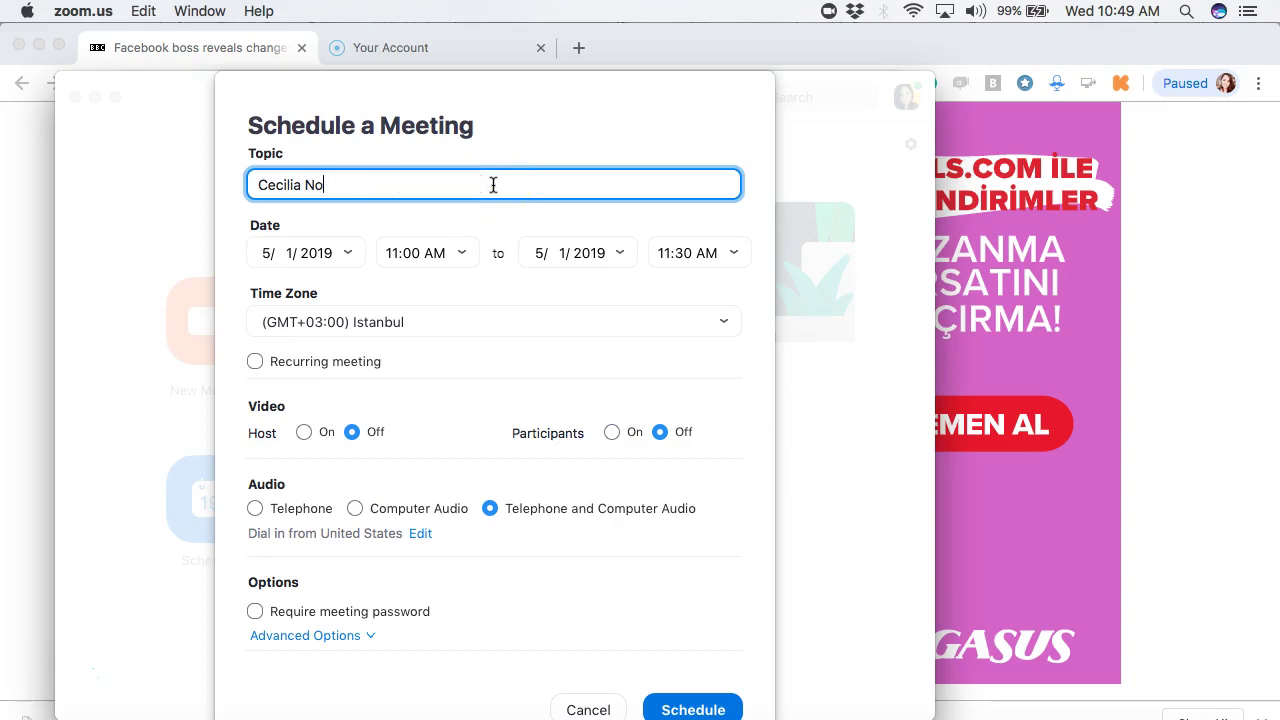
key(BackSpace)
key(BackSpace)
key(BackSpace)
key(BackSpace)
text(Fernando's class)
Examine the choices for the meeting's start and end dates, times and time zone
click(305, 252)
click(356, 254)
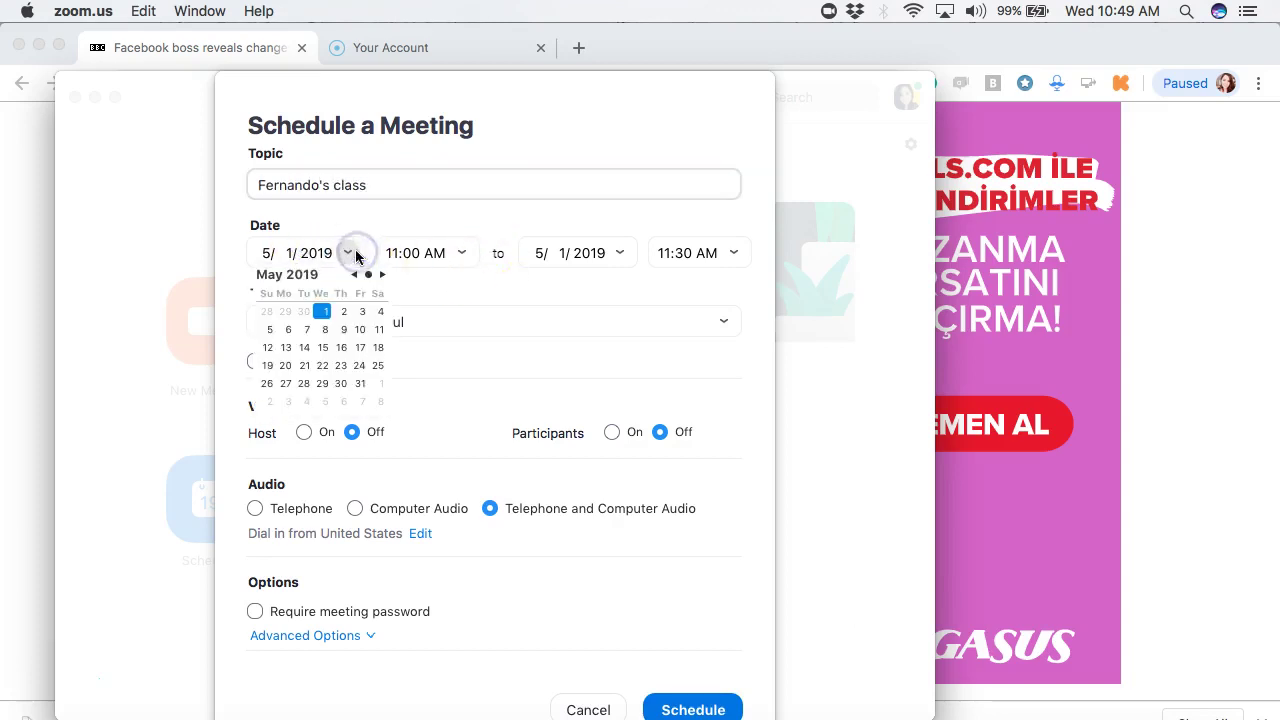
click(455, 255)
click(464, 254)
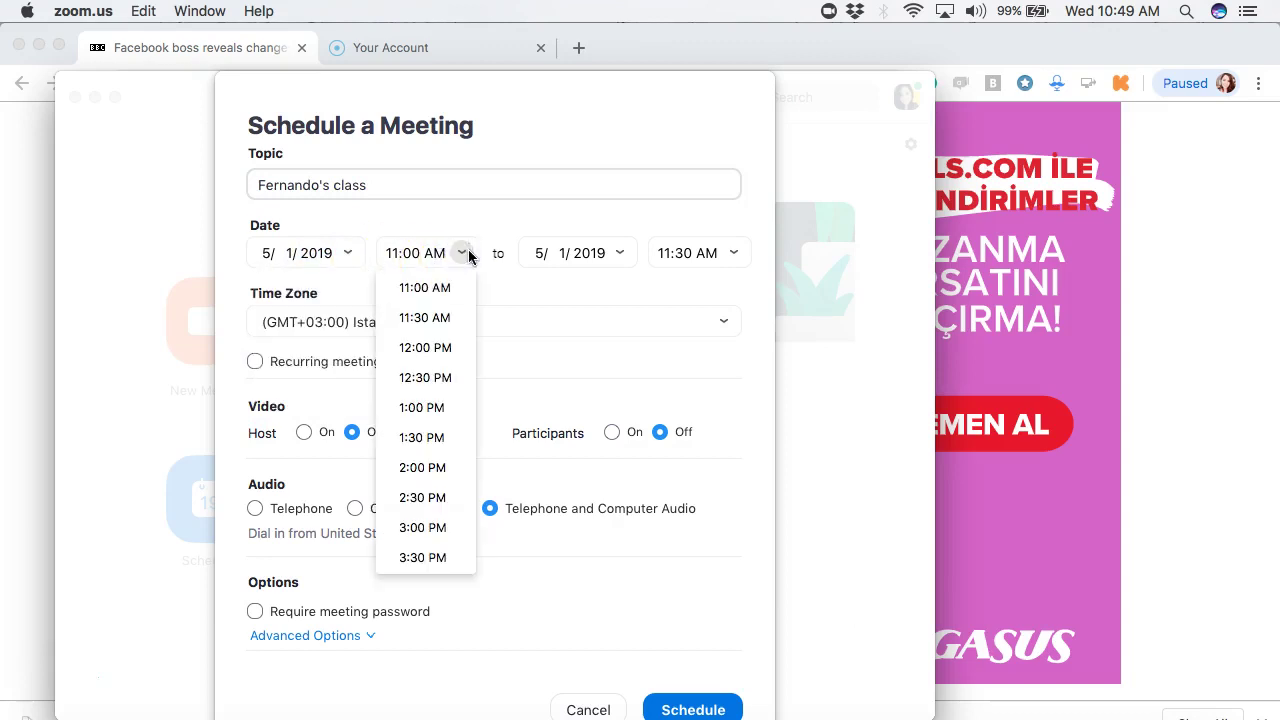
click(557, 253)
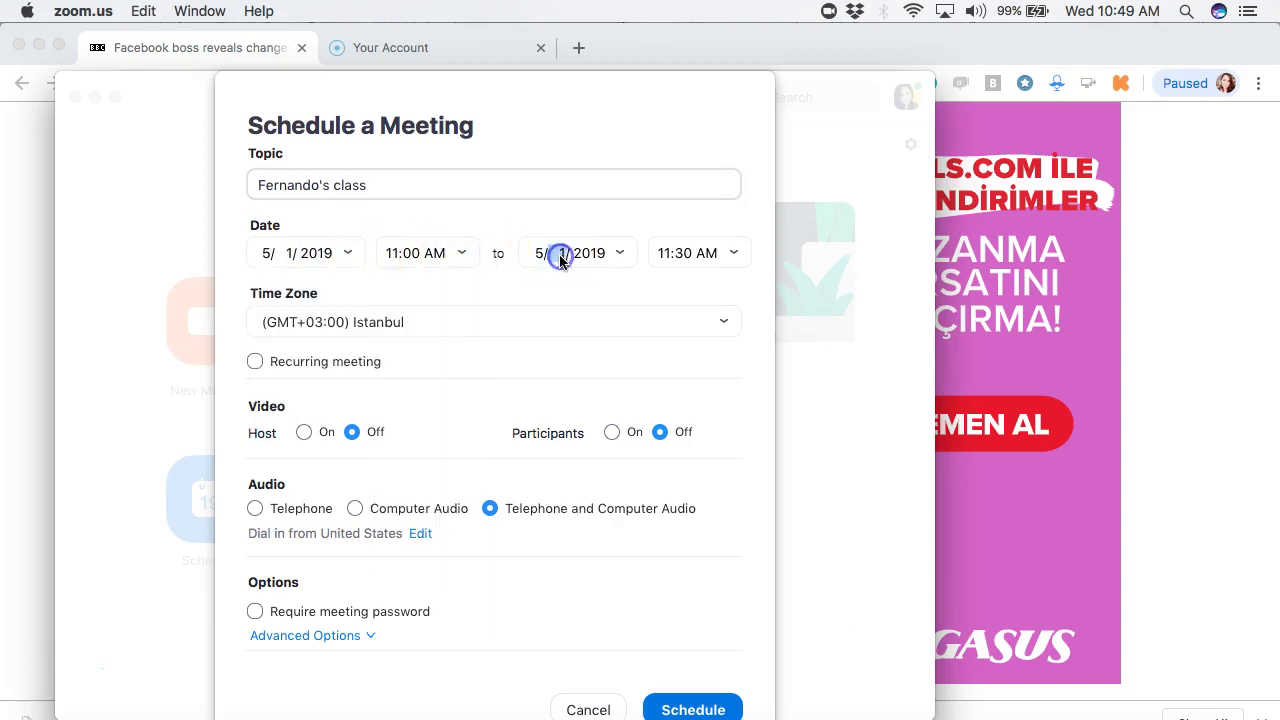
click(734, 255)
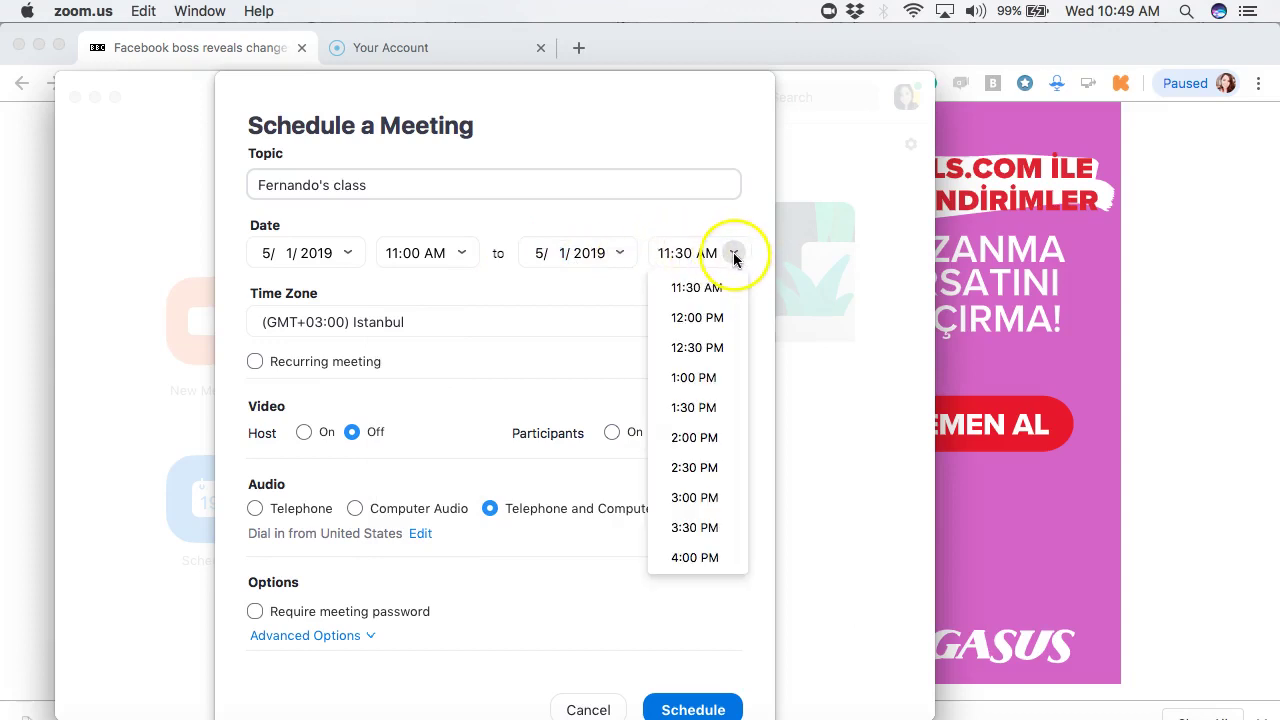
click(620, 256)
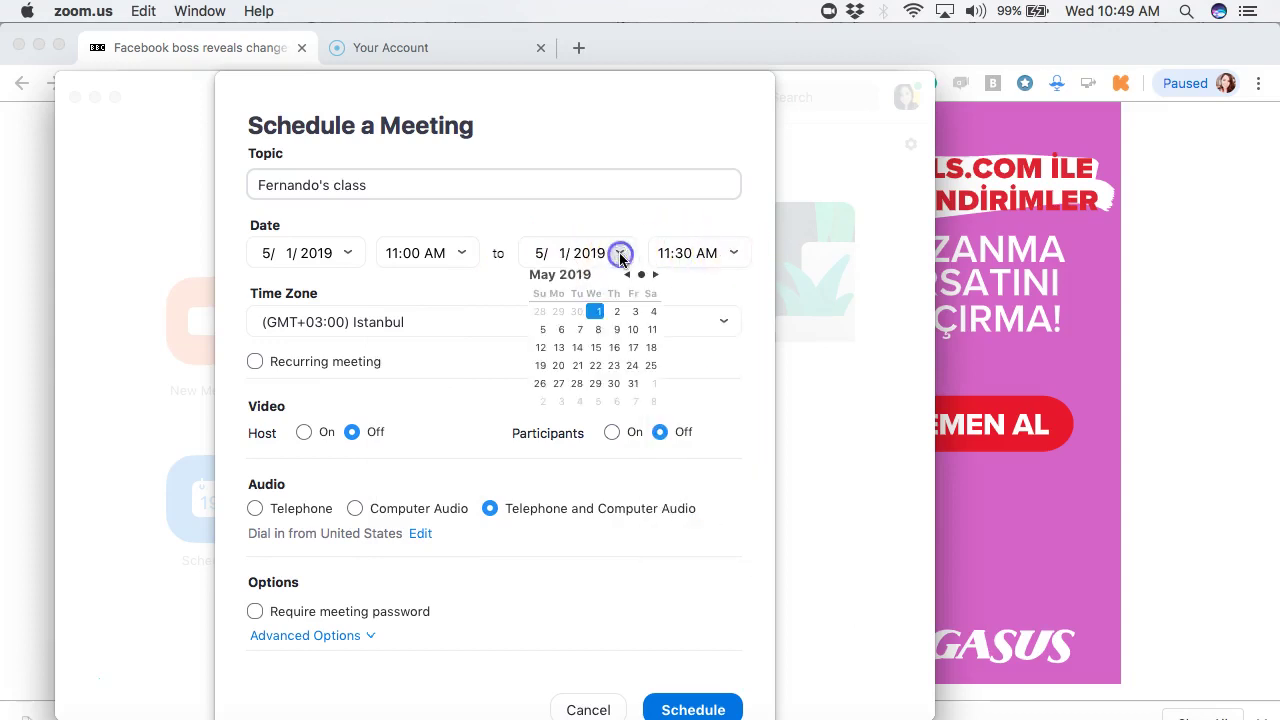
click(440, 318)
key(Down)
key(Down)
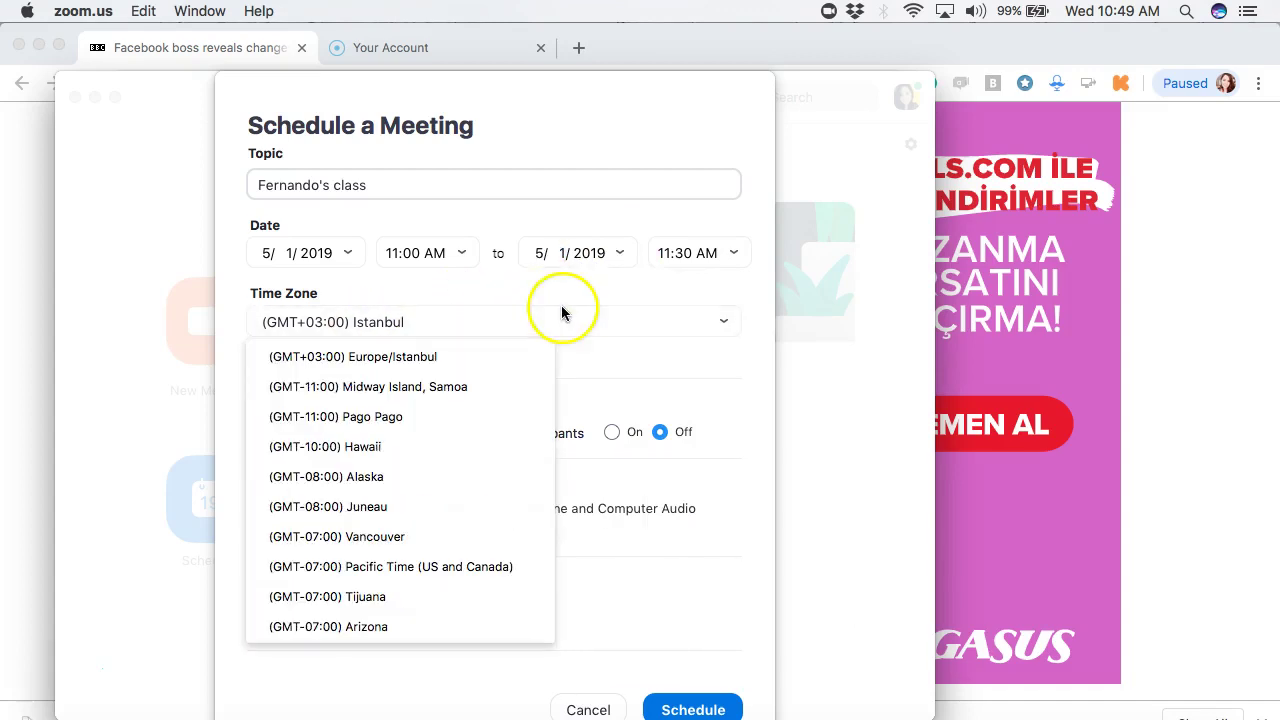
click(409, 277)
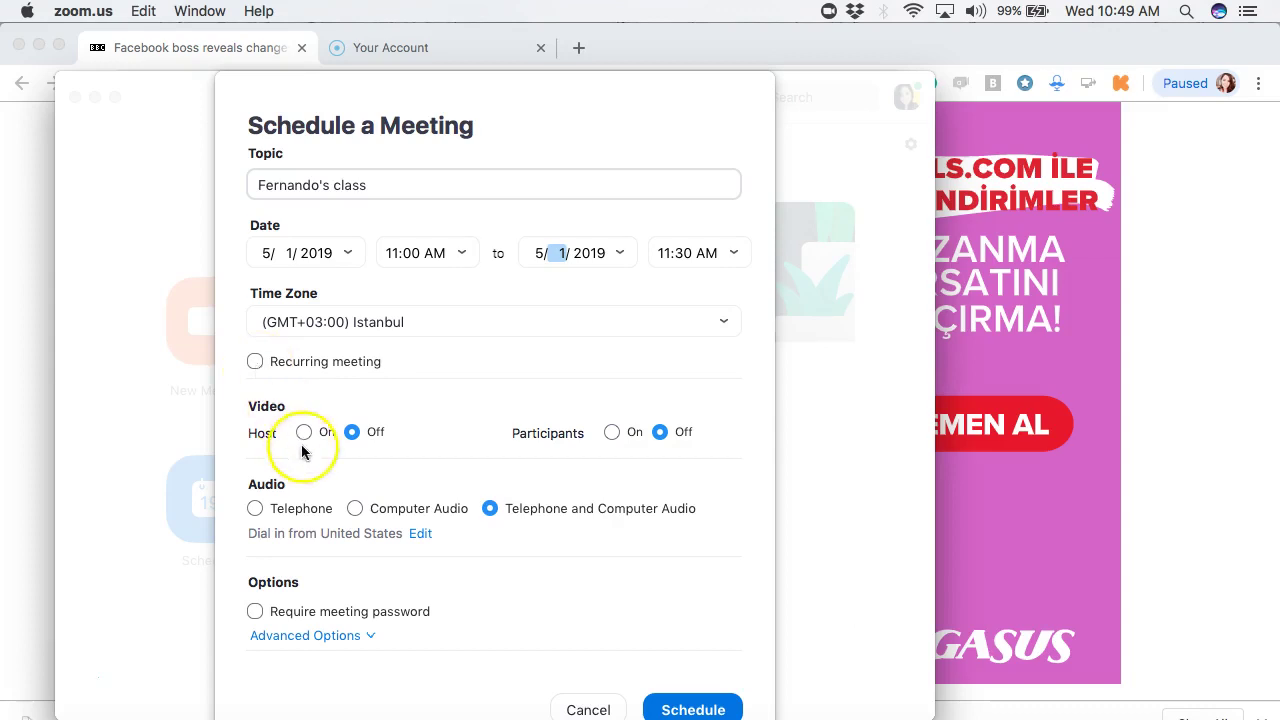
Review the remaining scheduling options and cancel the meeting form
scroll(477, 594, down, 1)
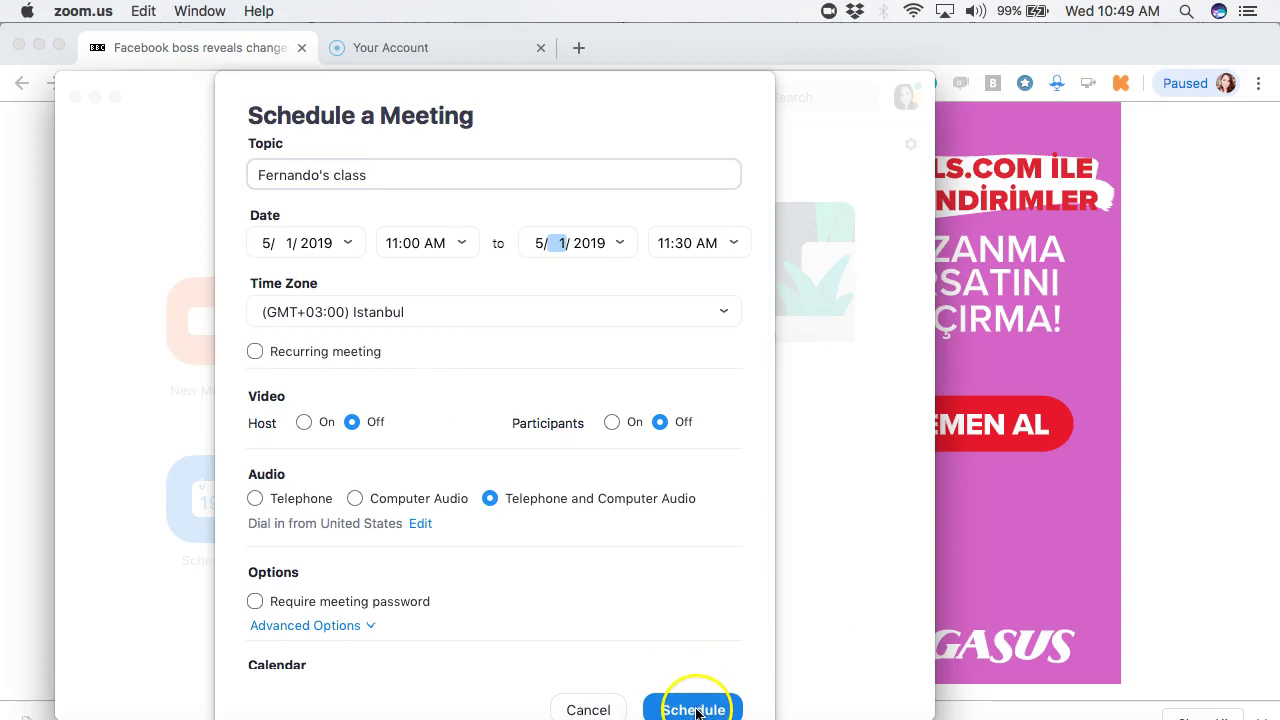
click(612, 91)
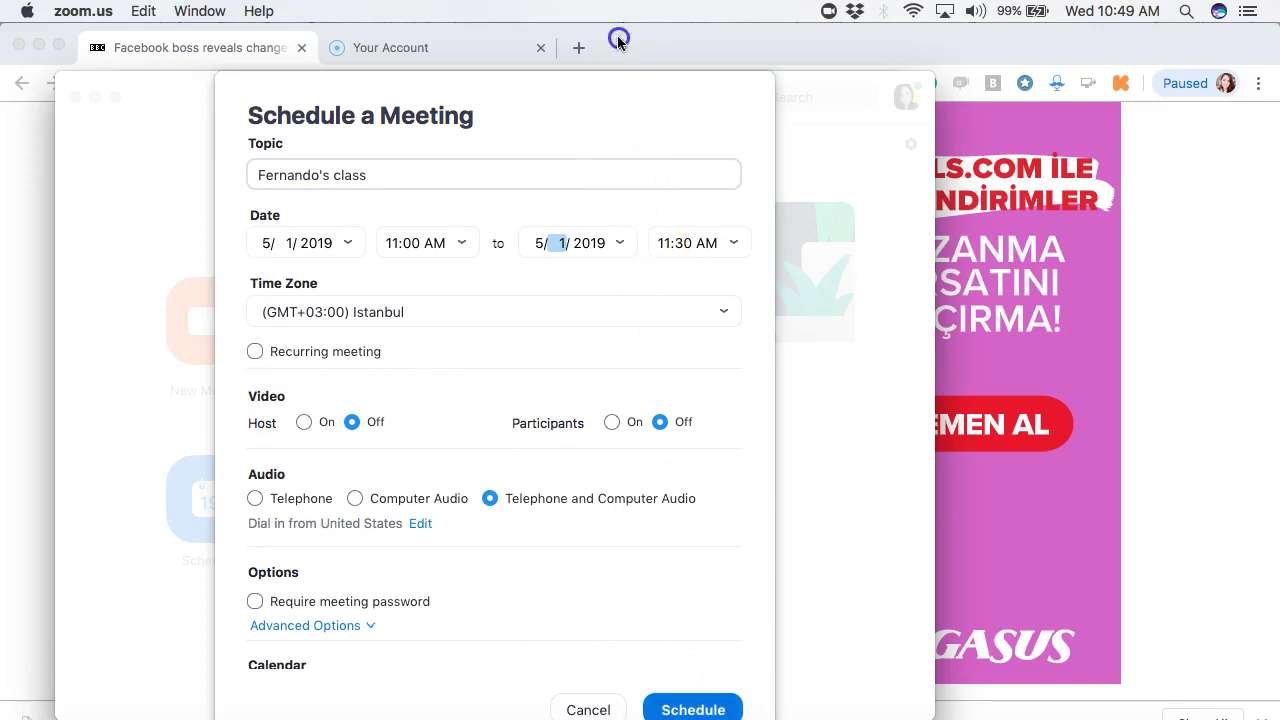
click(607, 96)
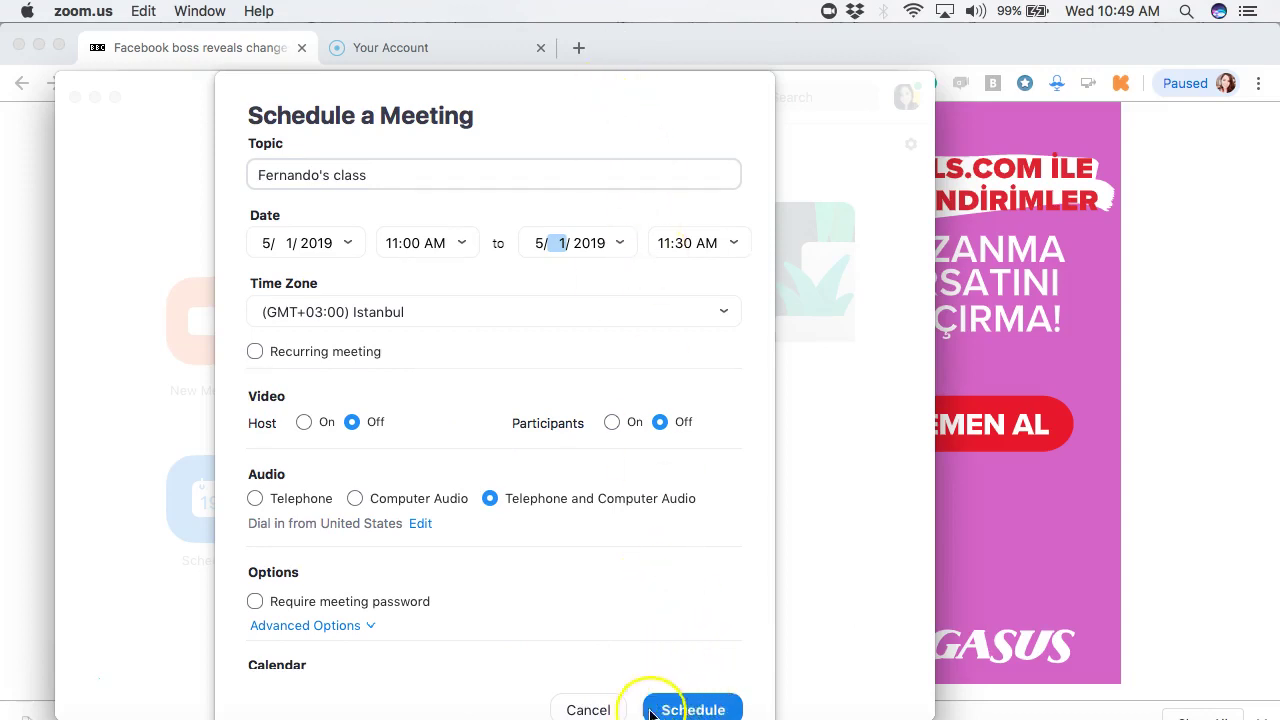
click(588, 710)
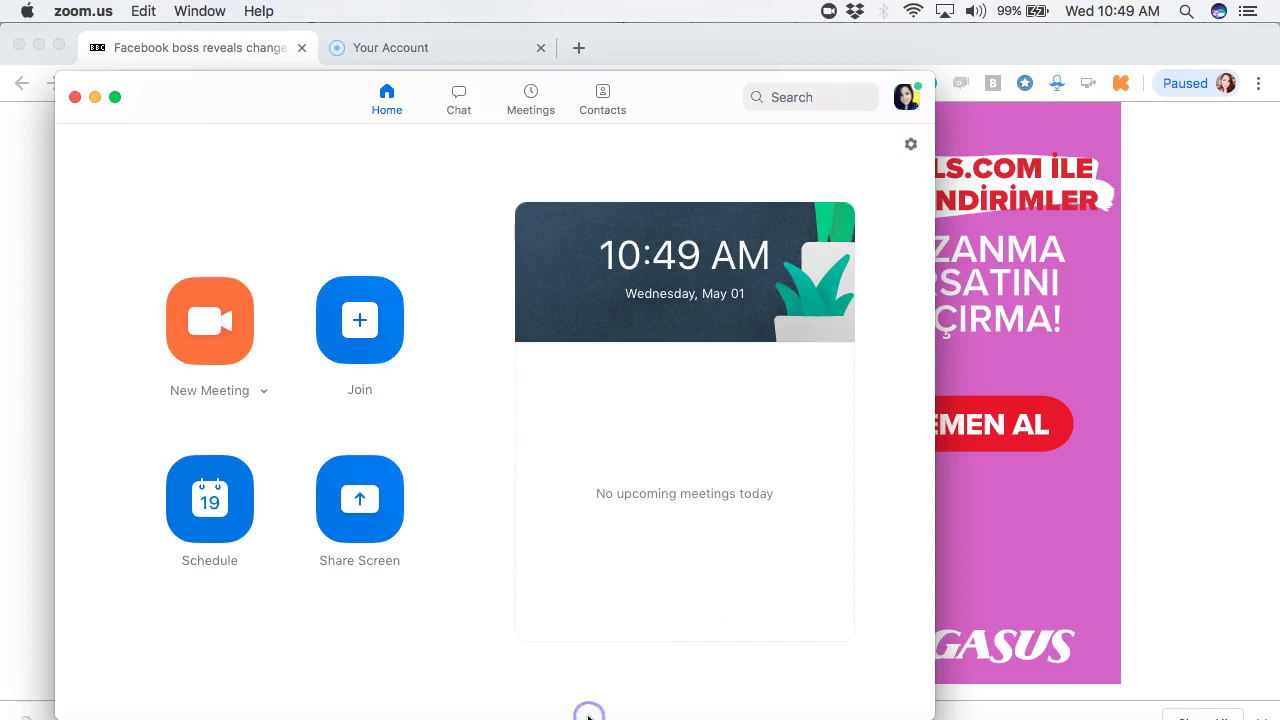
Start a new instant meeting and show its chat
click(208, 313)
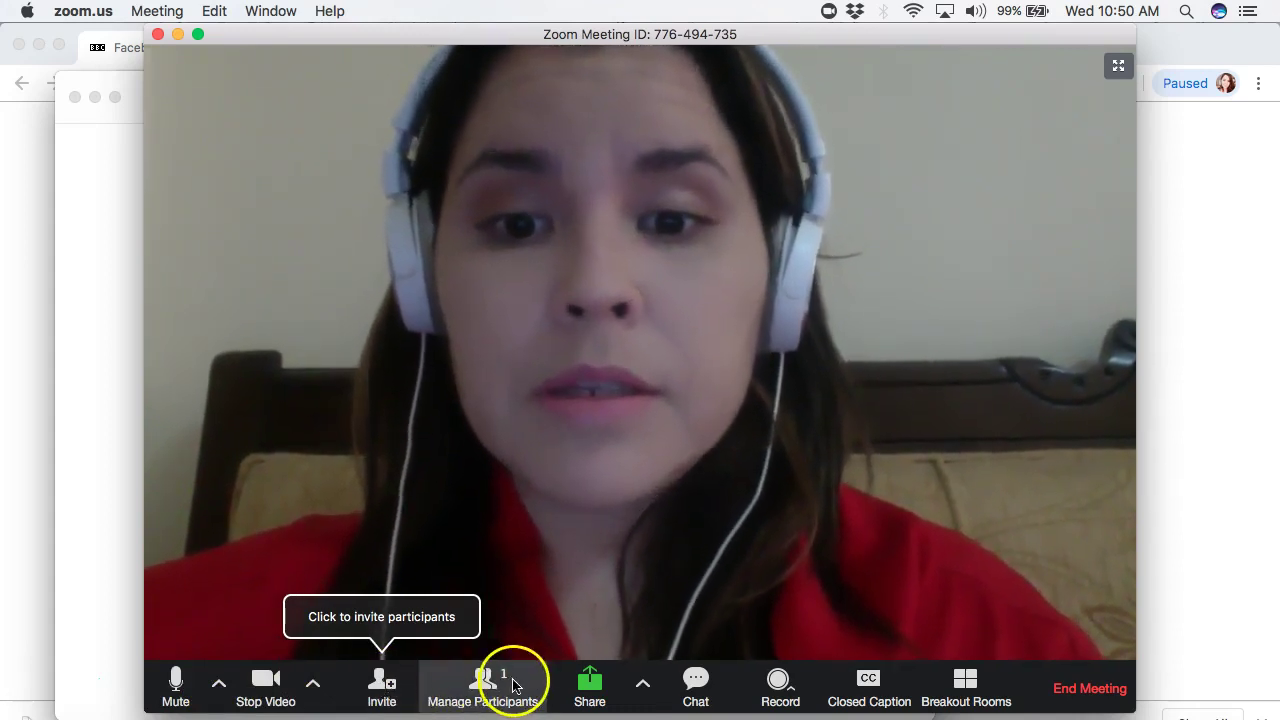
click(695, 684)
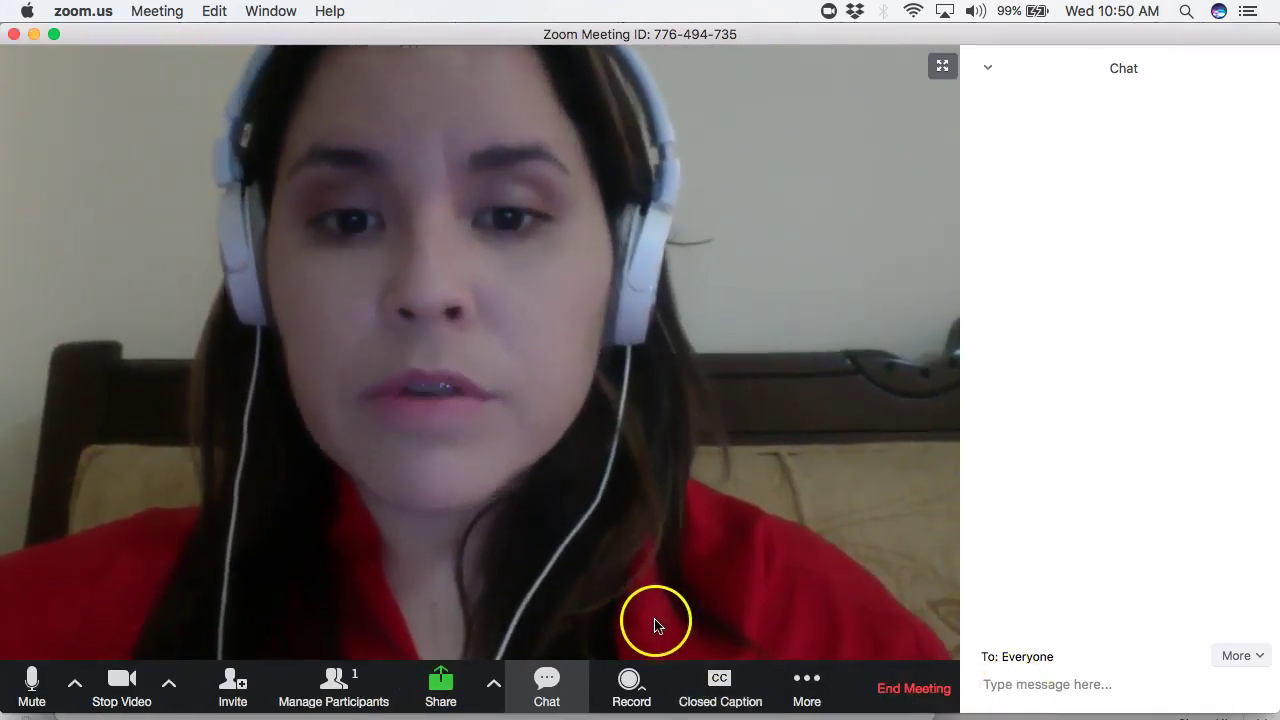
Start recording the meeting on this computer
click(630, 684)
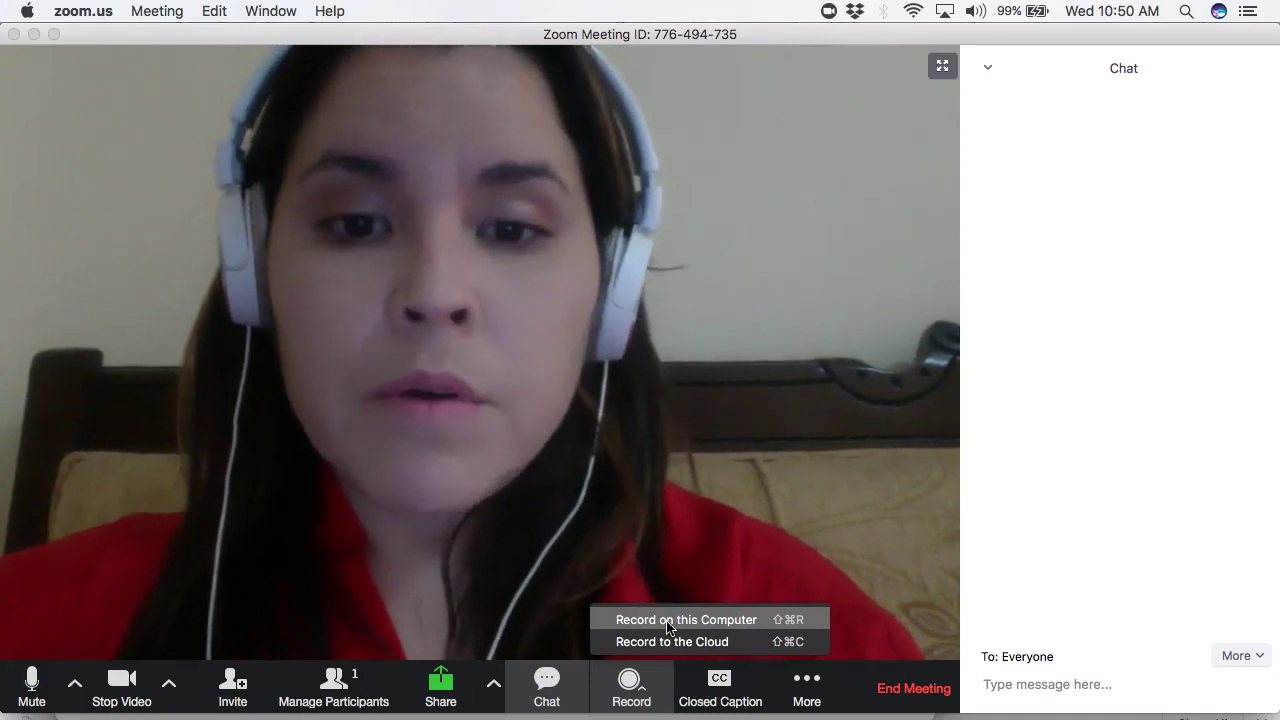
click(668, 624)
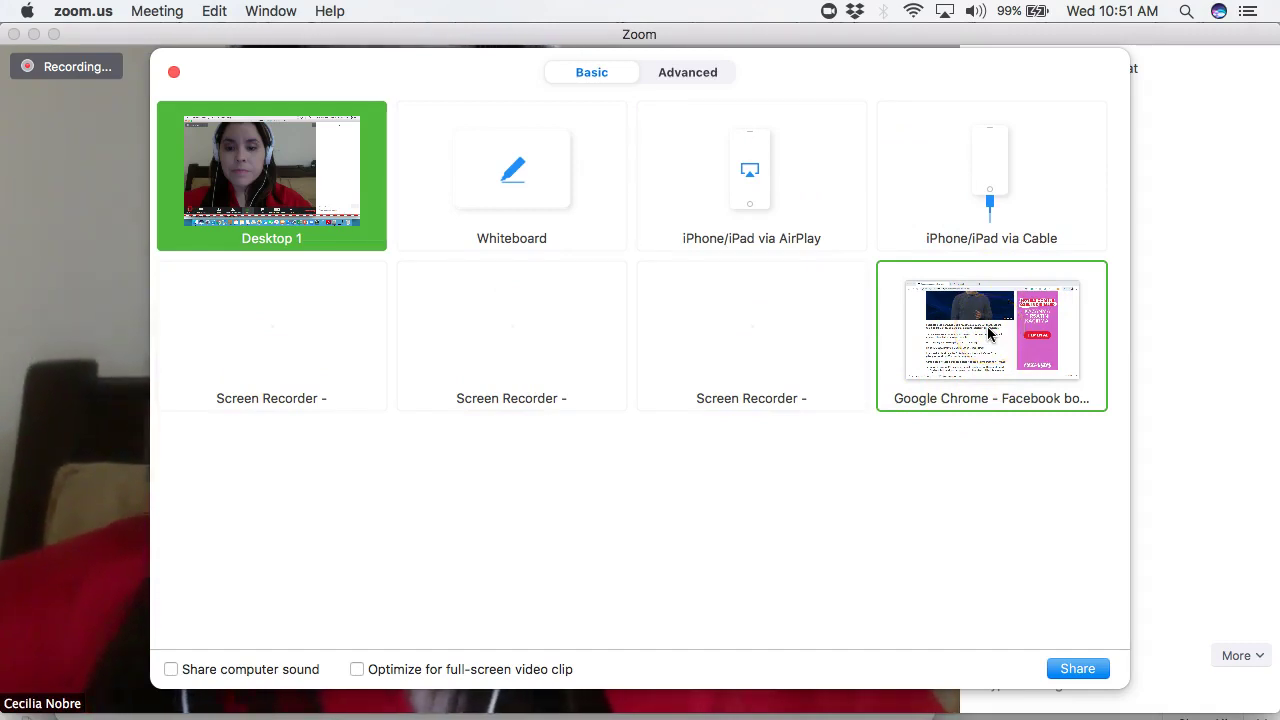
Share the Google Chrome window with the Facebook article, including computer sound, and slightly reposition the floating video thumbnail
click(958, 333)
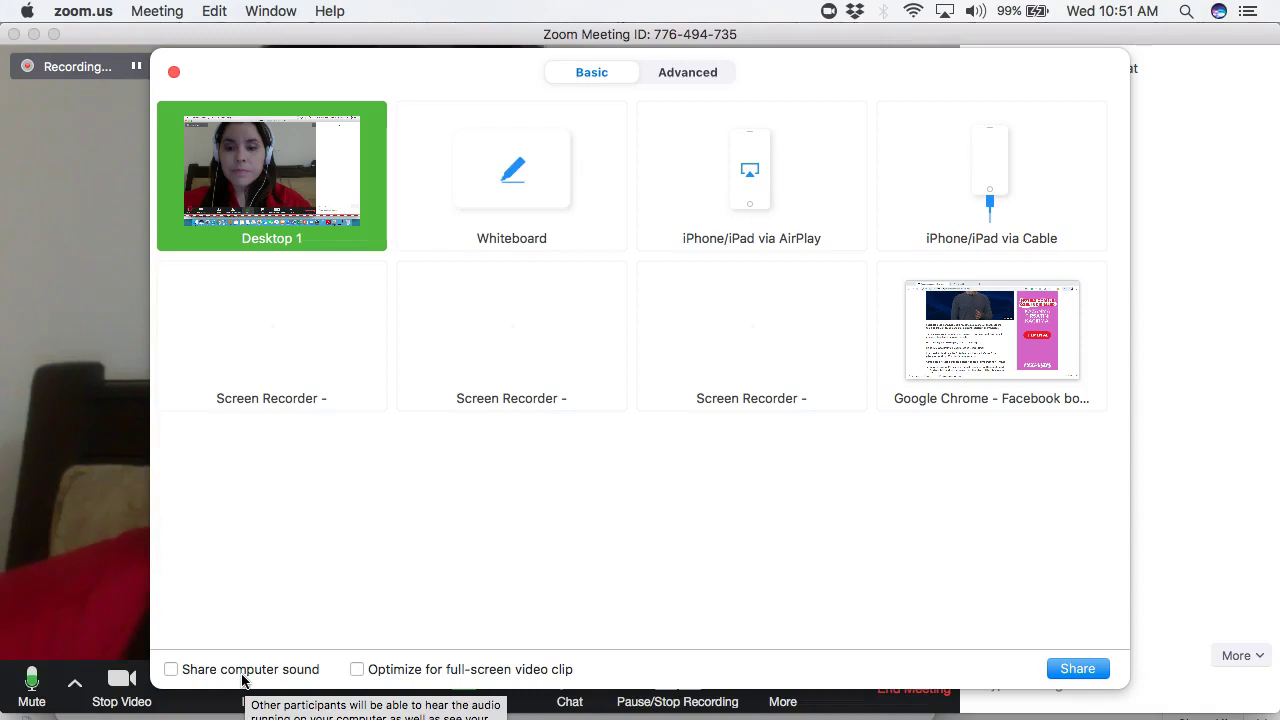
click(171, 670)
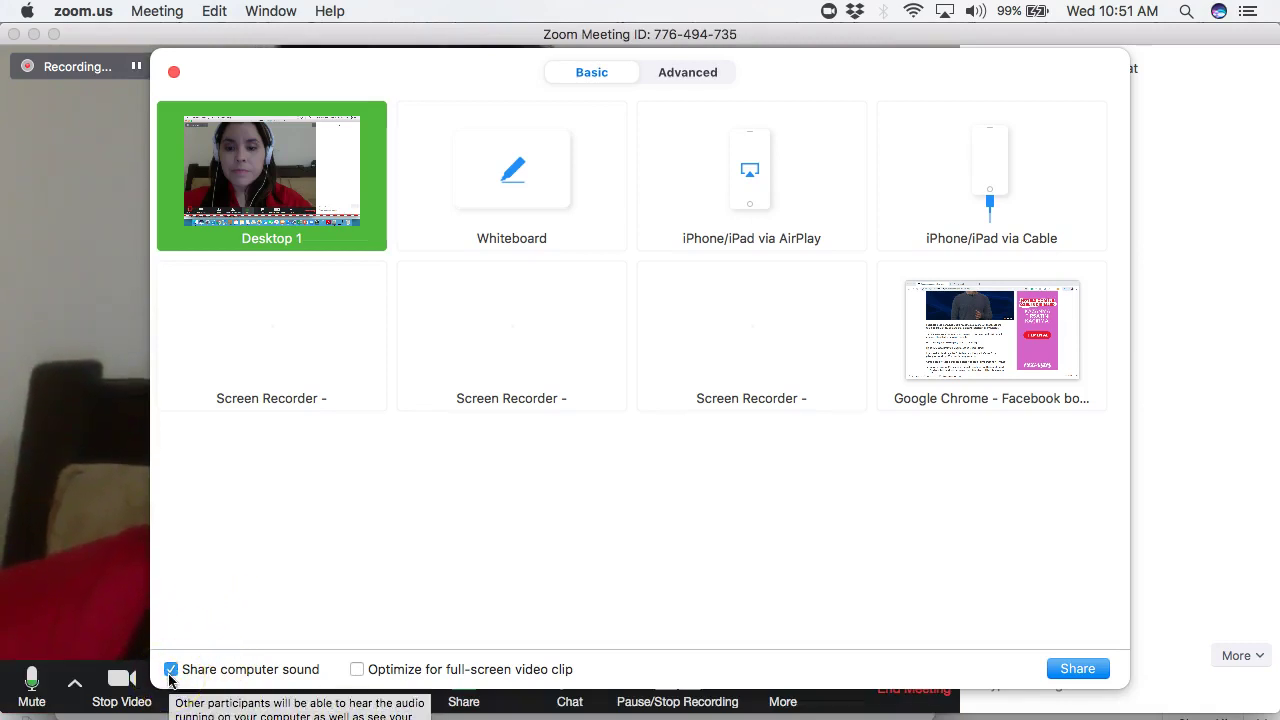
click(955, 345)
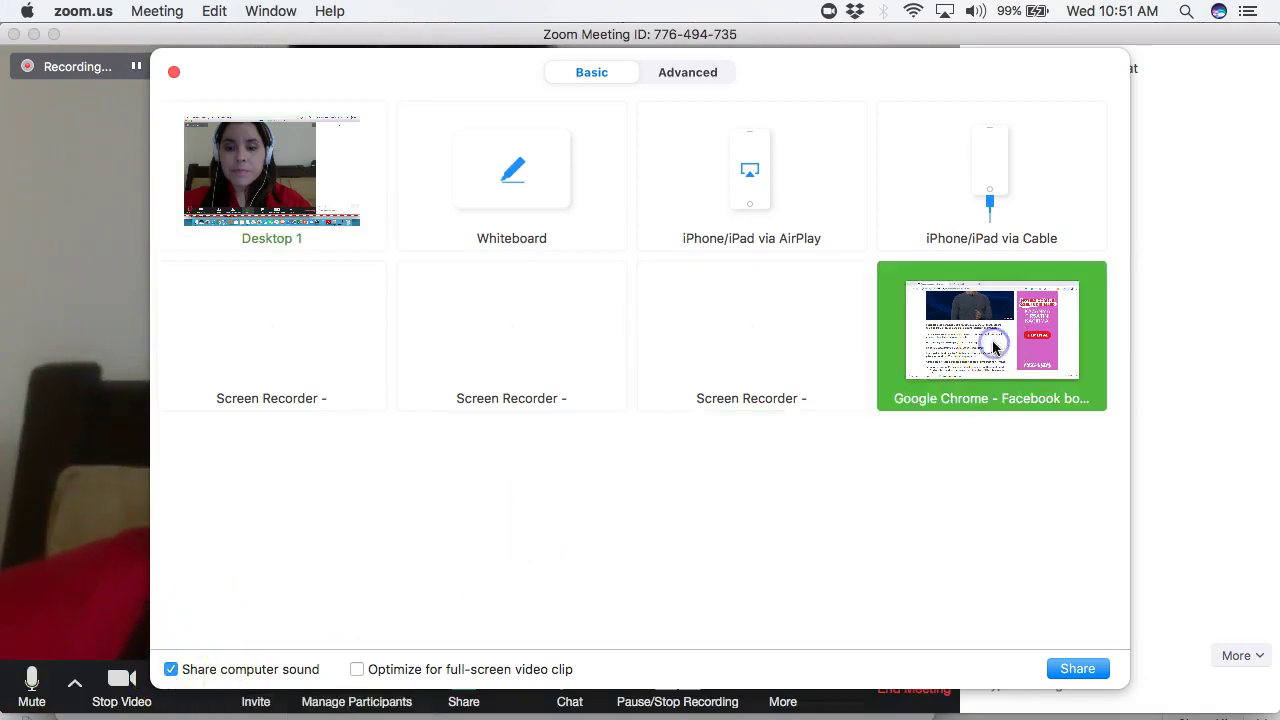
click(1070, 669)
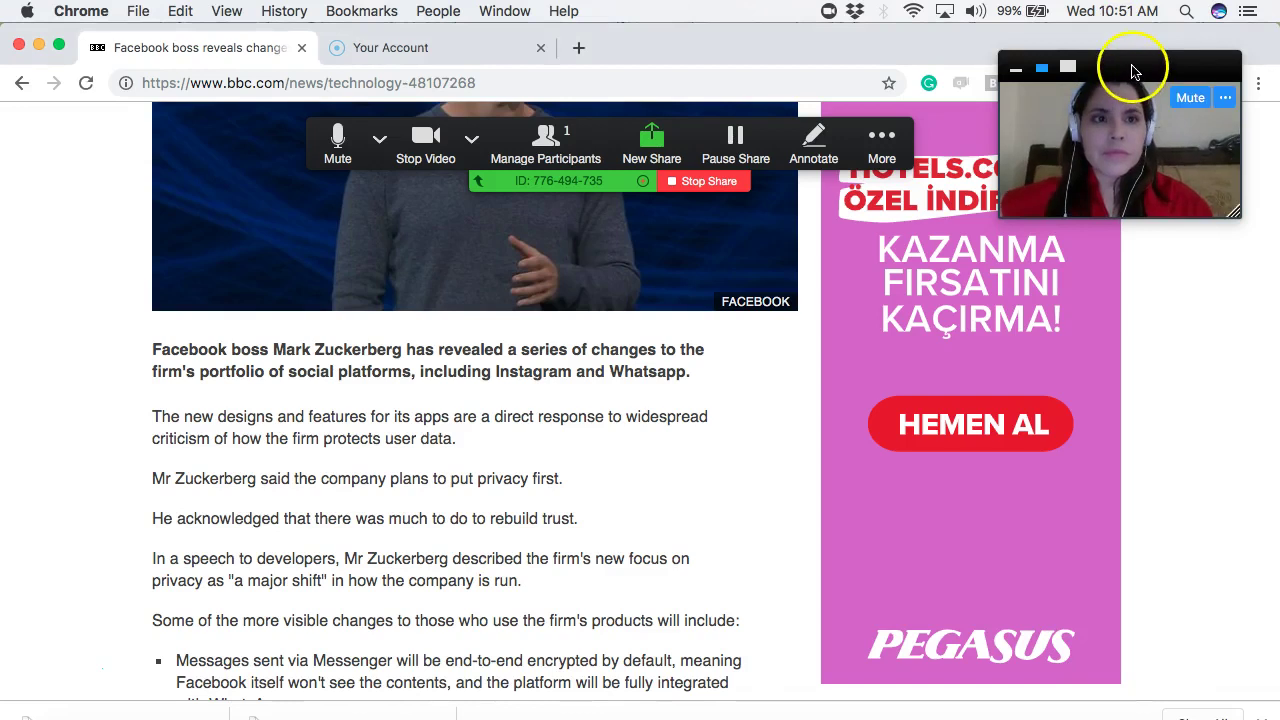
drag(1133, 70, 1136, 62)
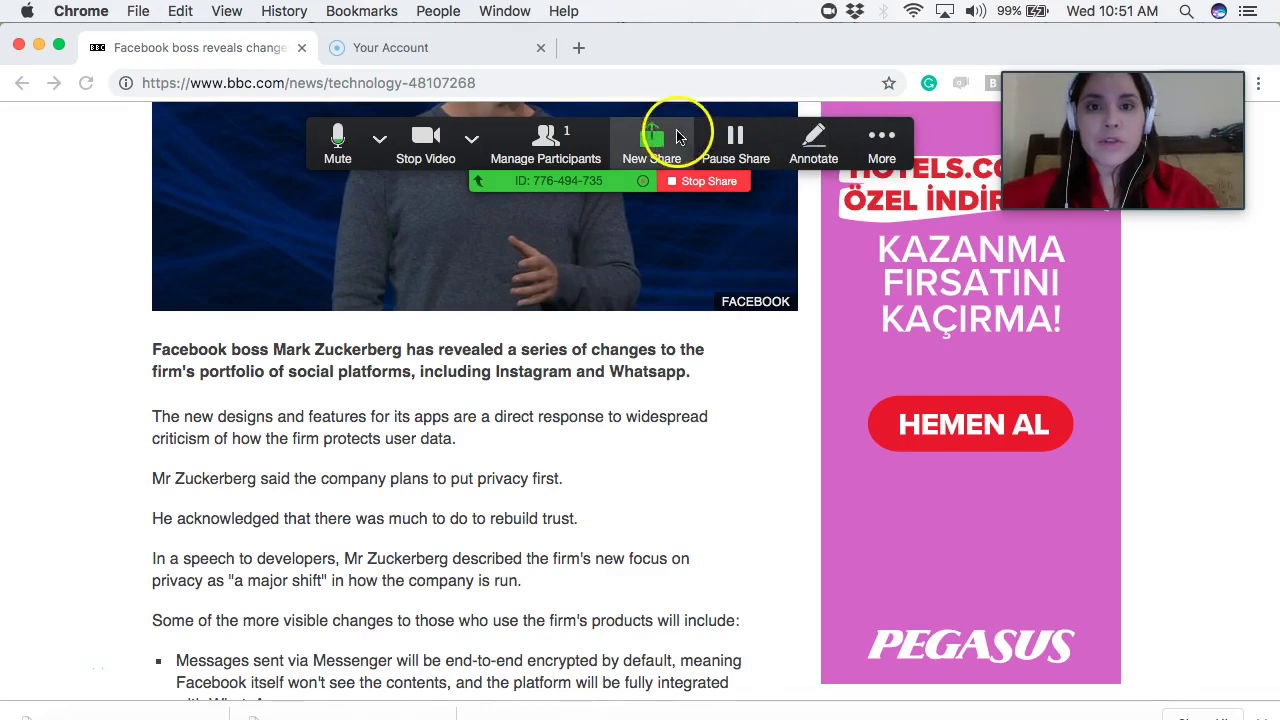
Examine the additional meeting options available during screen sharing, including recording controls and breakout rooms
click(884, 144)
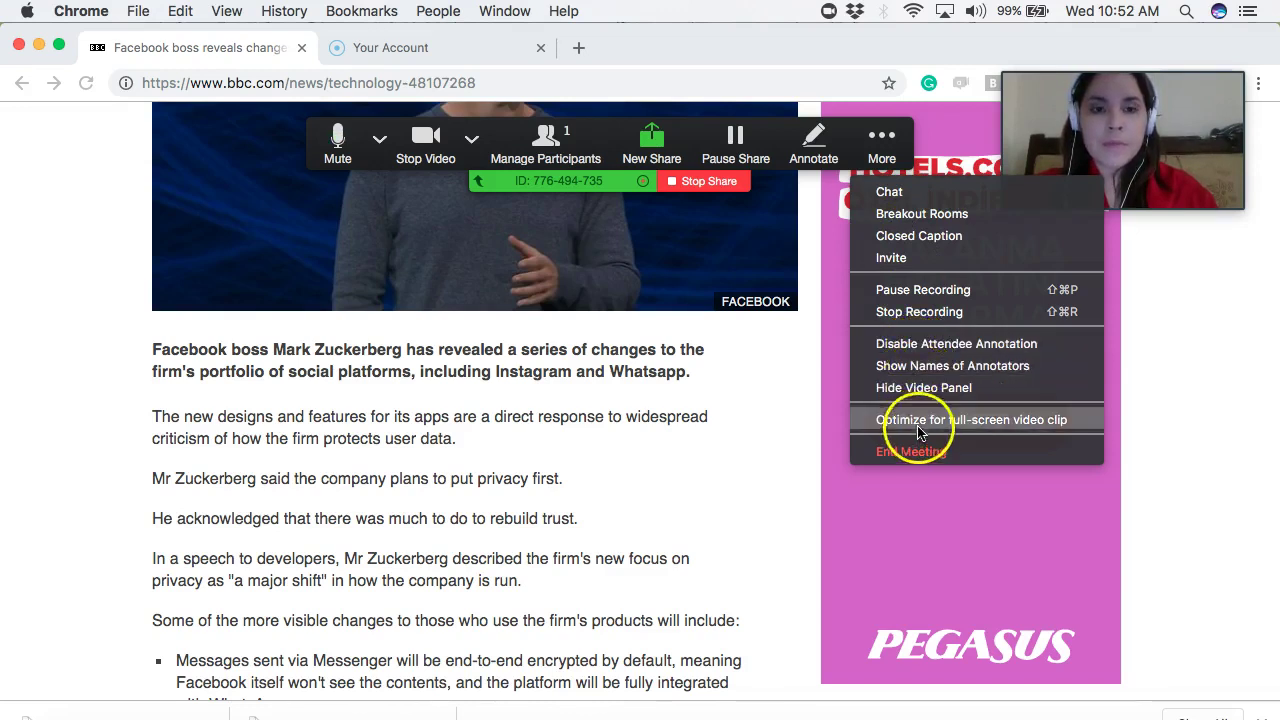
click(911, 309)
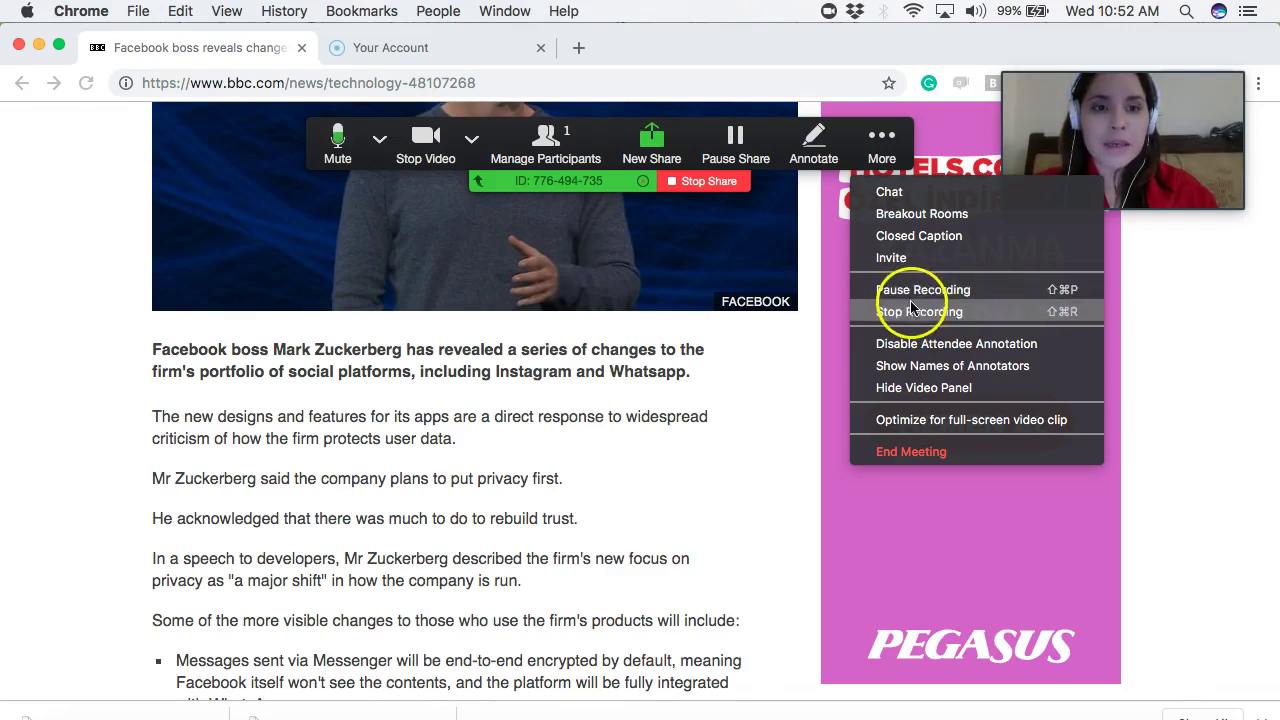
click(882, 174)
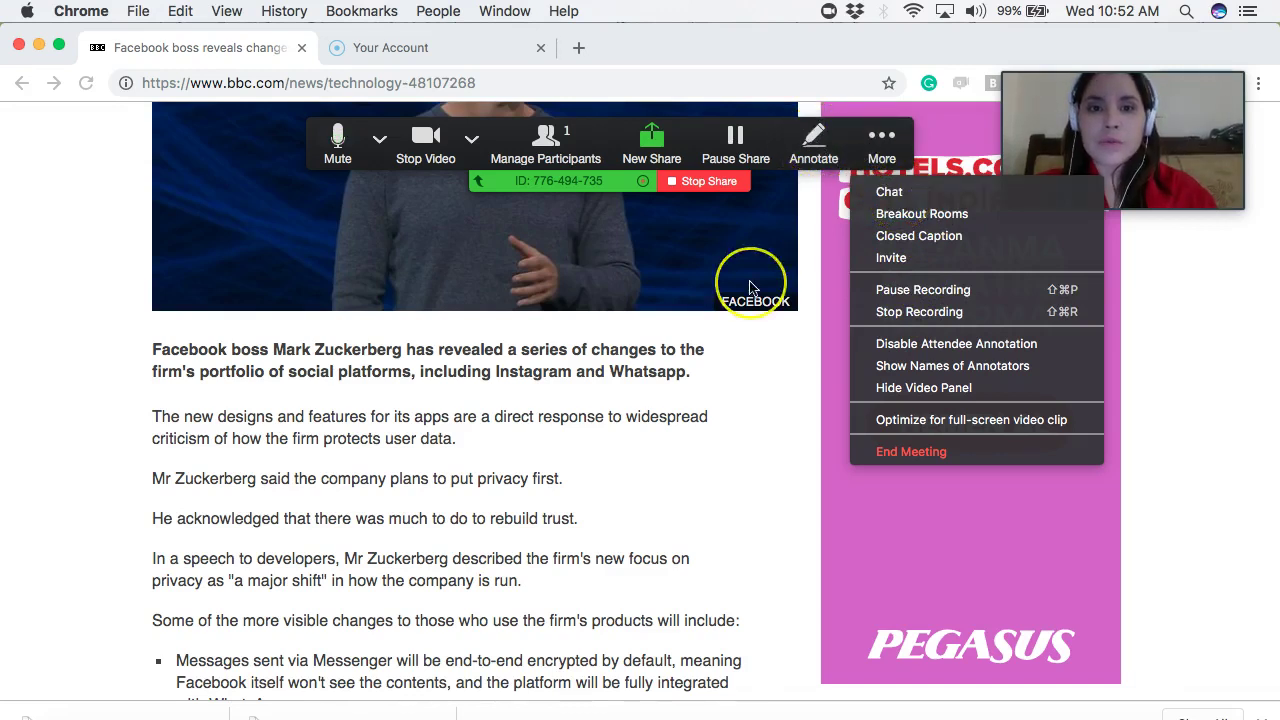
Bring the shared article's headline into view and open the annotation tools over it
scroll(751, 277, up, 5)
scroll(783, 313, up, 3)
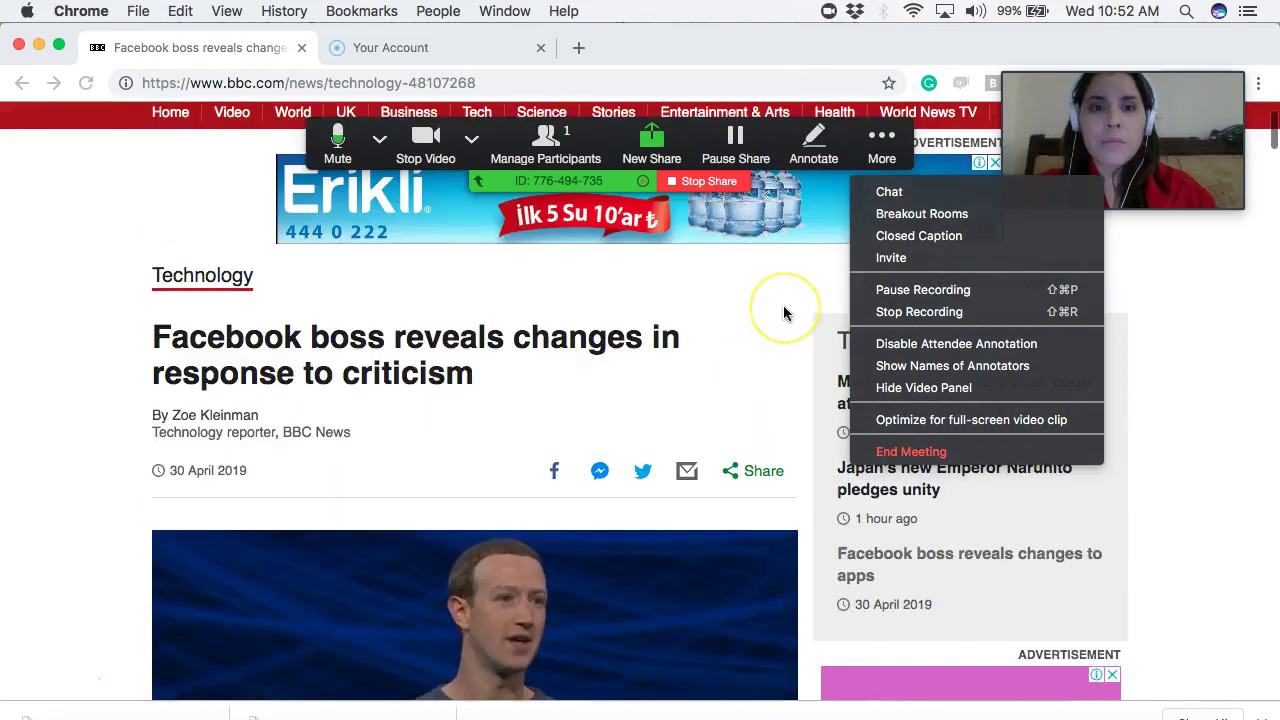
click(820, 147)
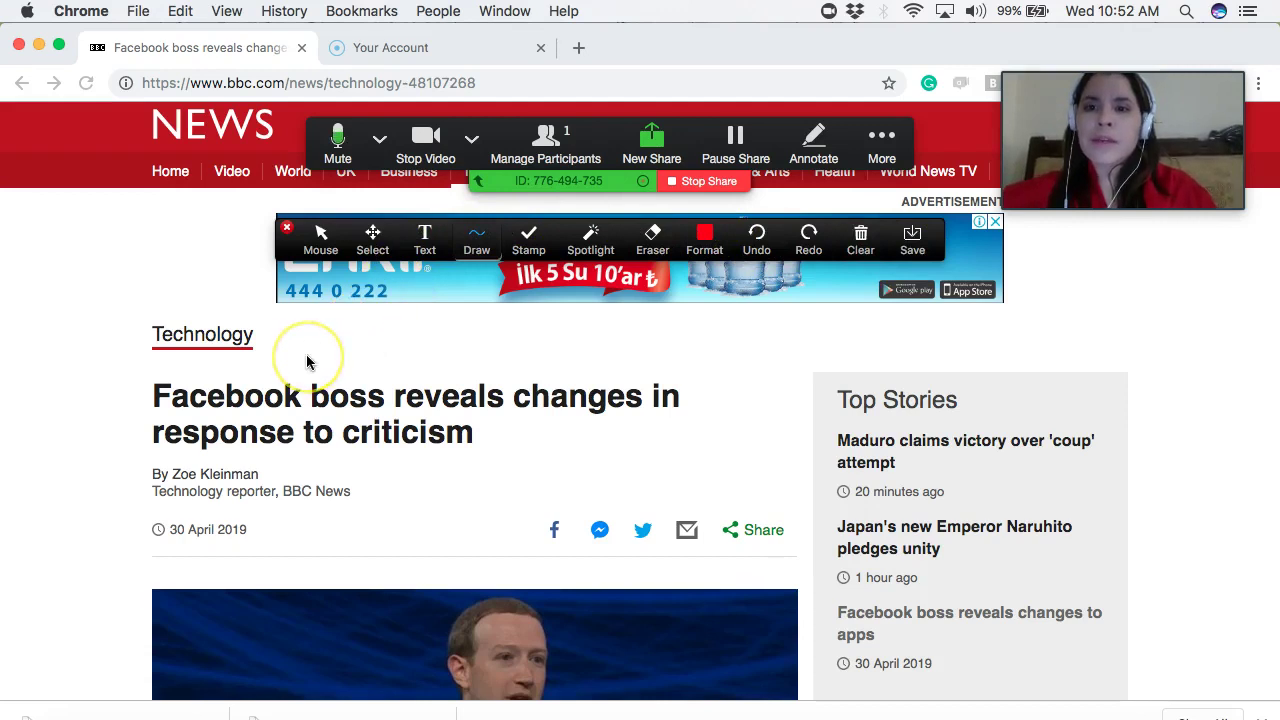
Draw a semi-transparent red rectangle over the article's headline to highlight it
click(425, 240)
click(474, 240)
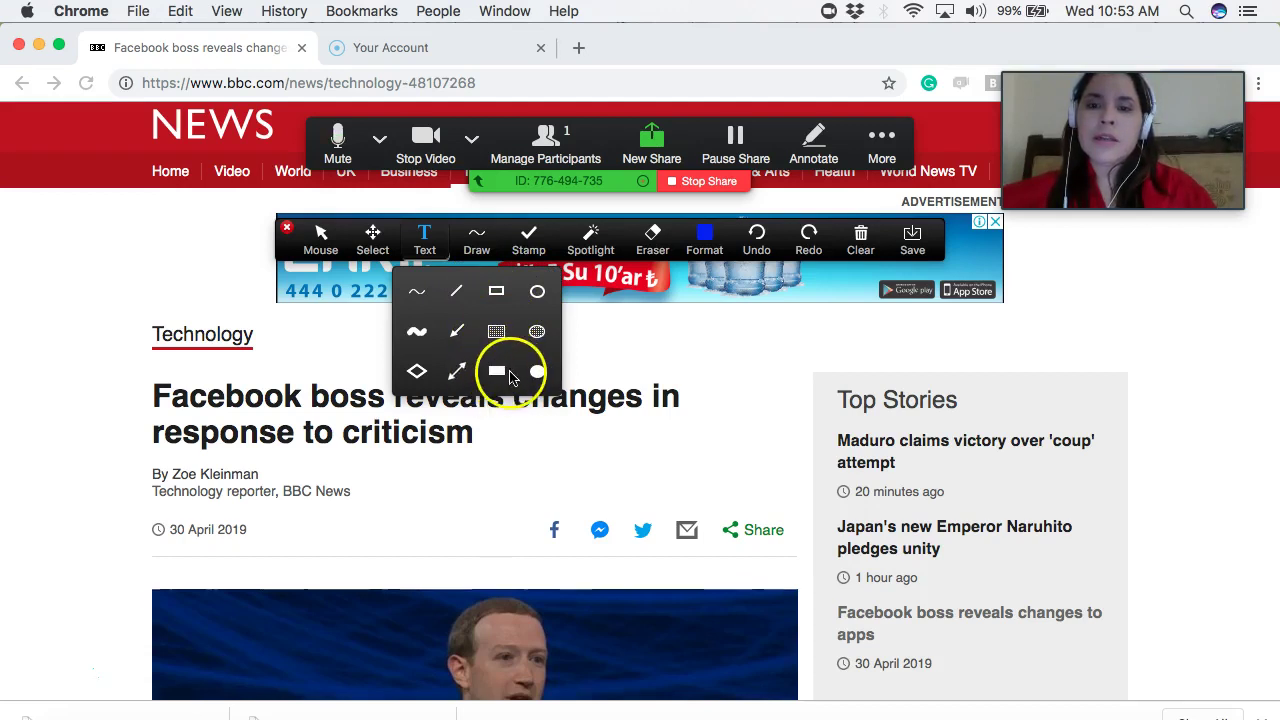
click(705, 240)
click(717, 288)
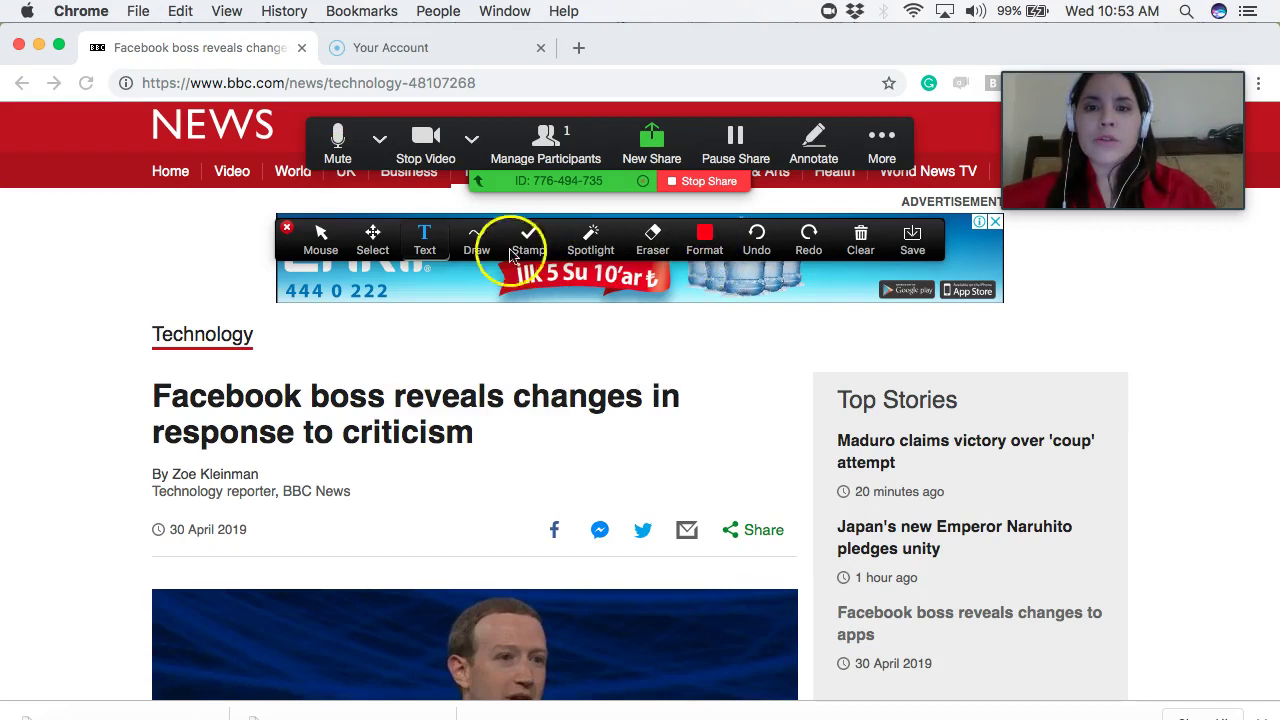
click(480, 238)
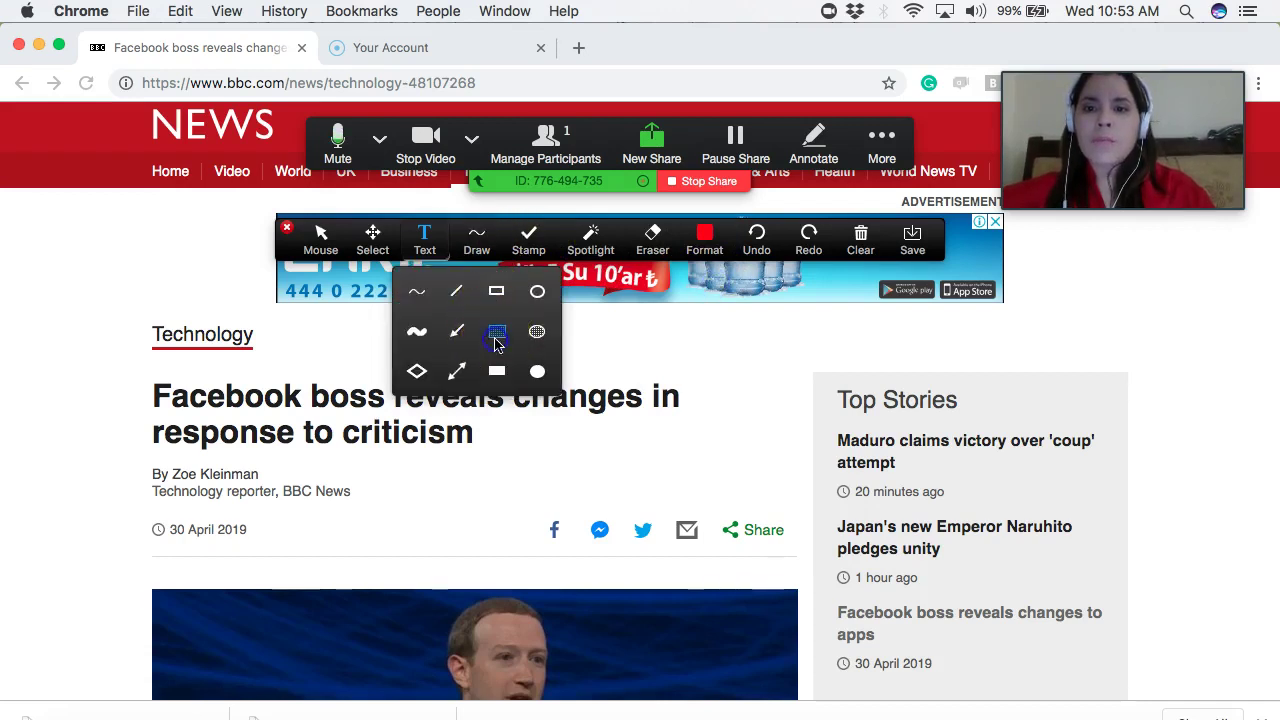
click(497, 343)
mouse_move(129, 357)
mouse_down()
mouse_move(266, 449)
mouse_move(520, 457)
mouse_move(658, 444)
mouse_move(727, 462)
mouse_up()
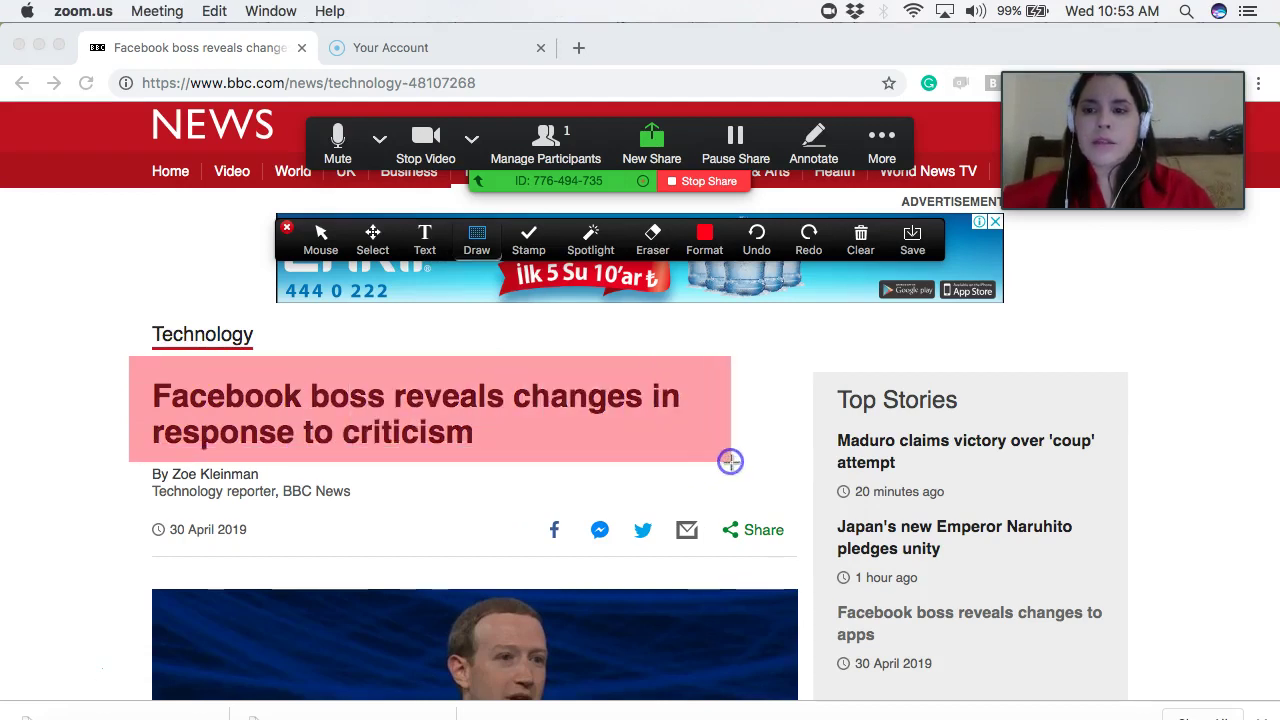
Add the blue text annotation "hello" between the headline and the photo, with font size 48
click(428, 246)
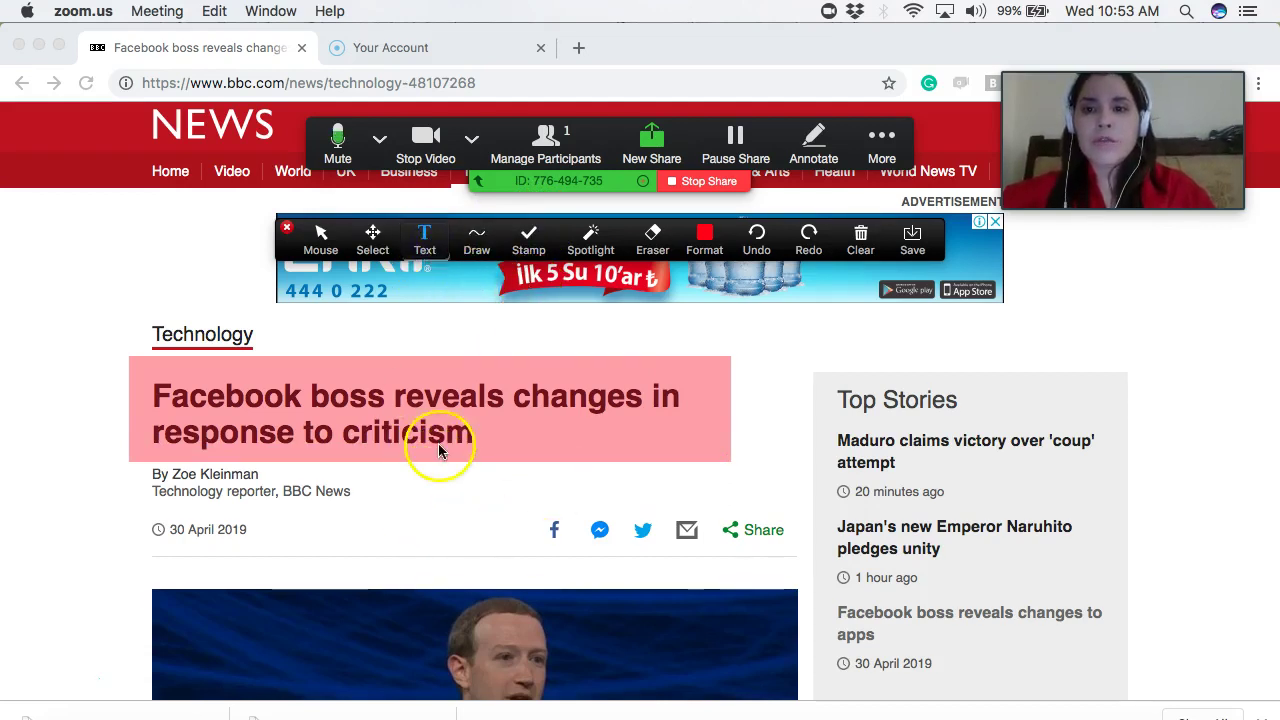
click(433, 250)
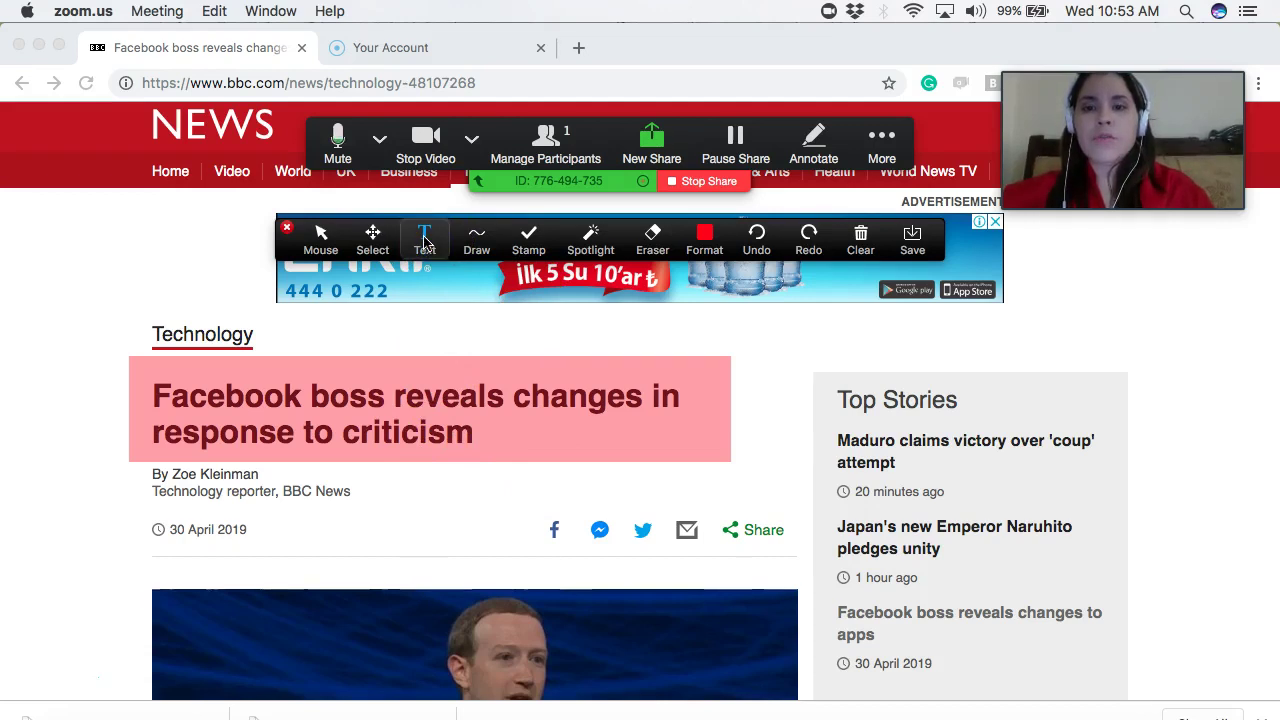
click(714, 236)
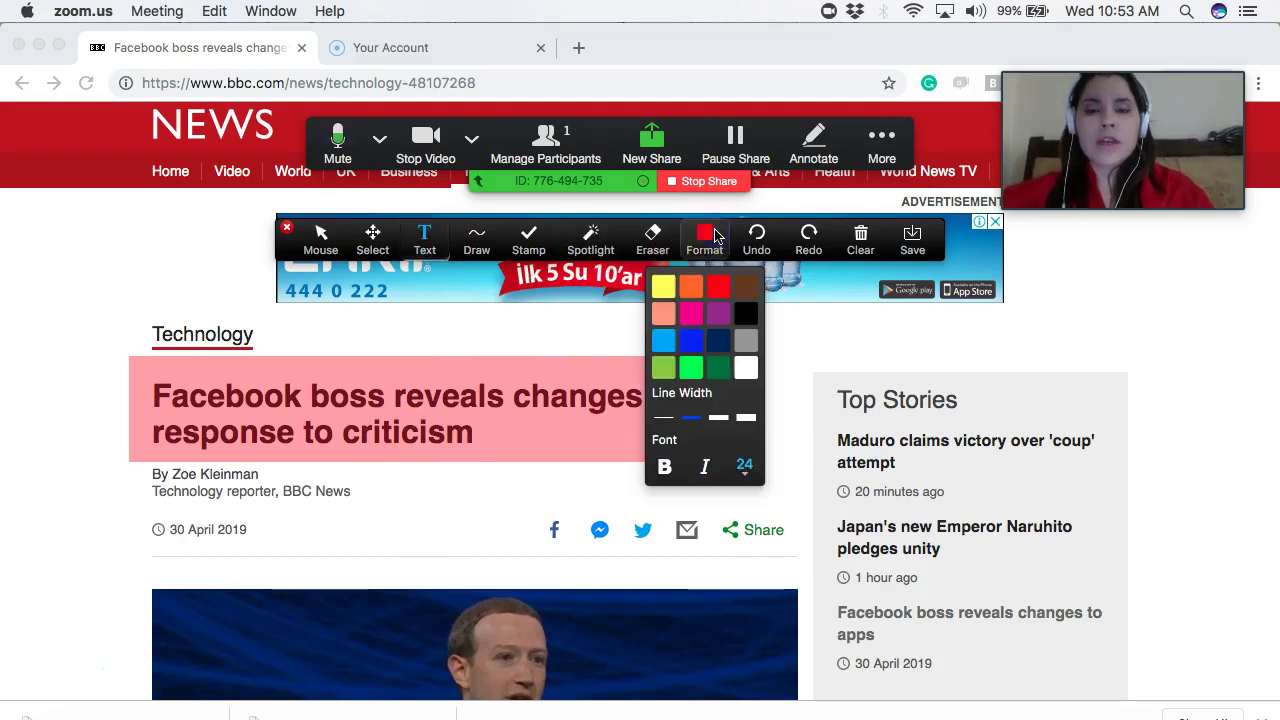
click(745, 314)
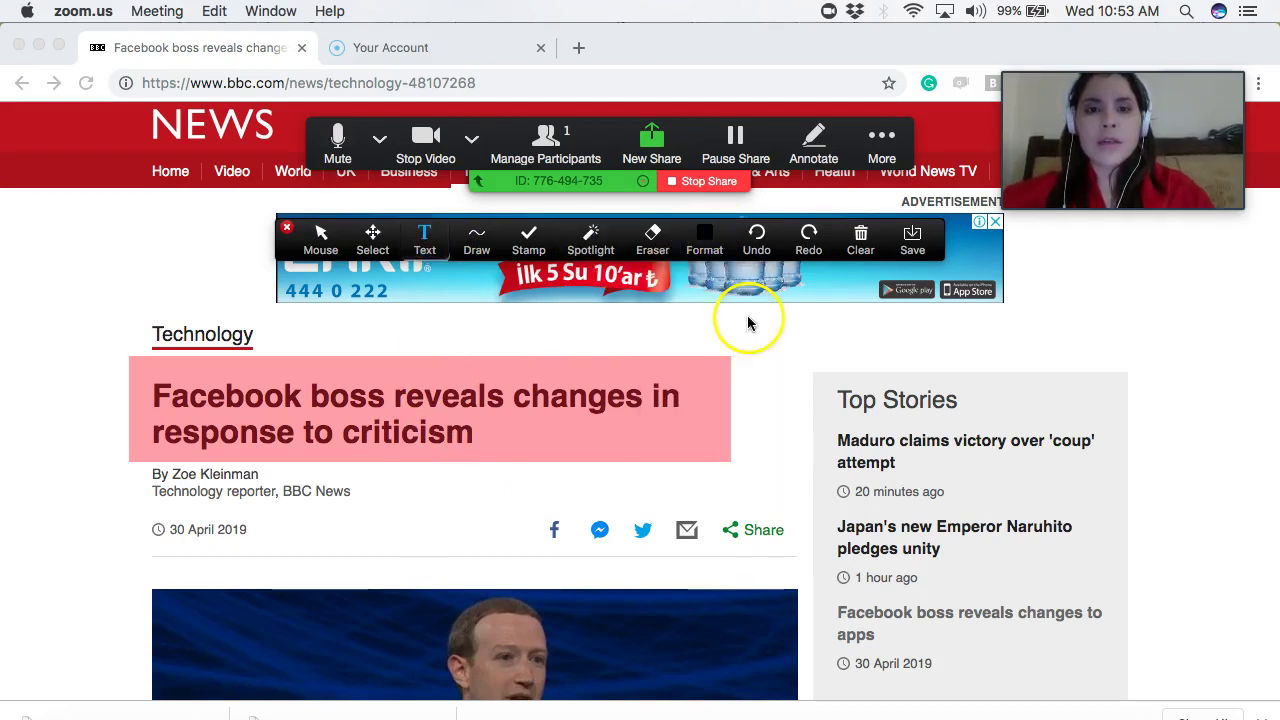
click(724, 250)
click(690, 343)
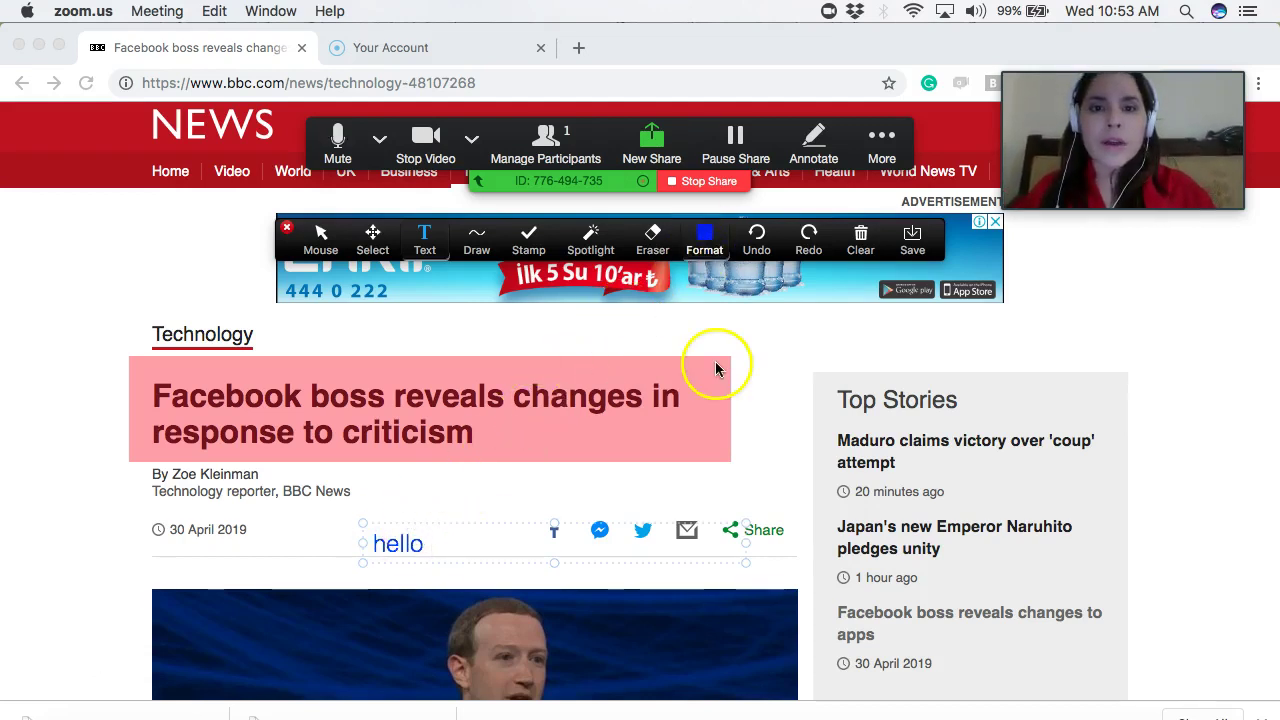
click(741, 465)
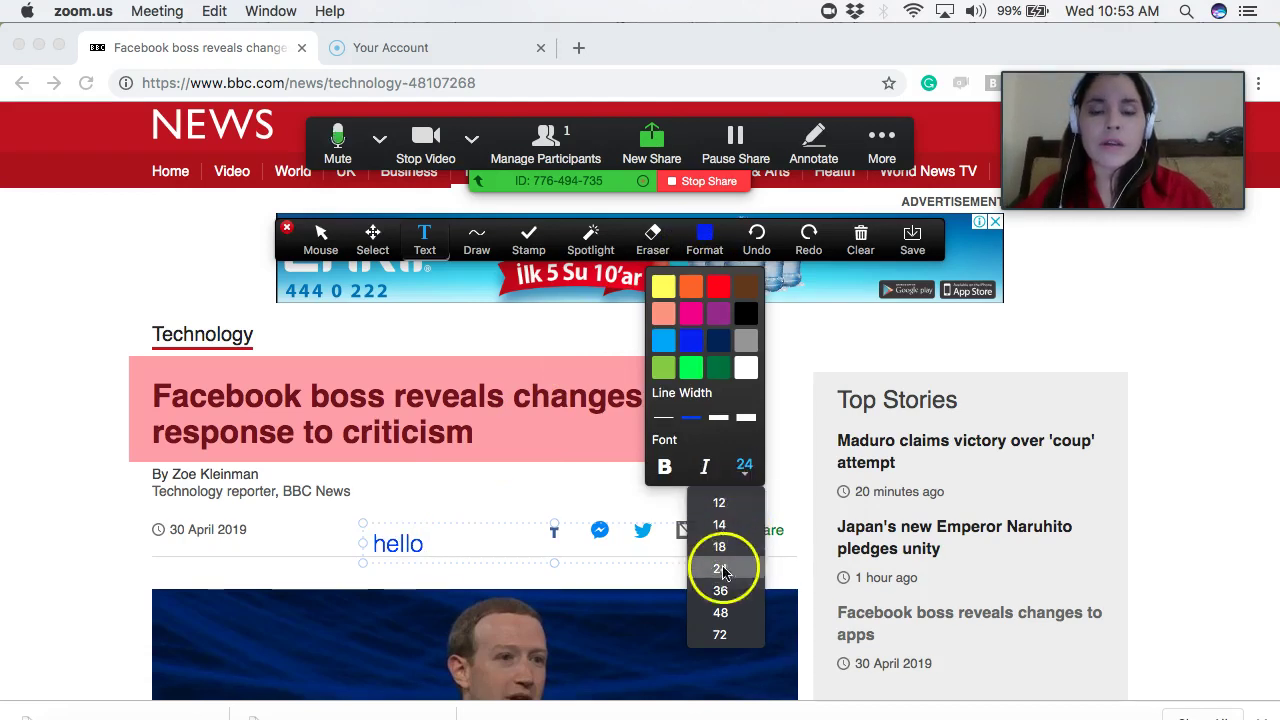
click(720, 612)
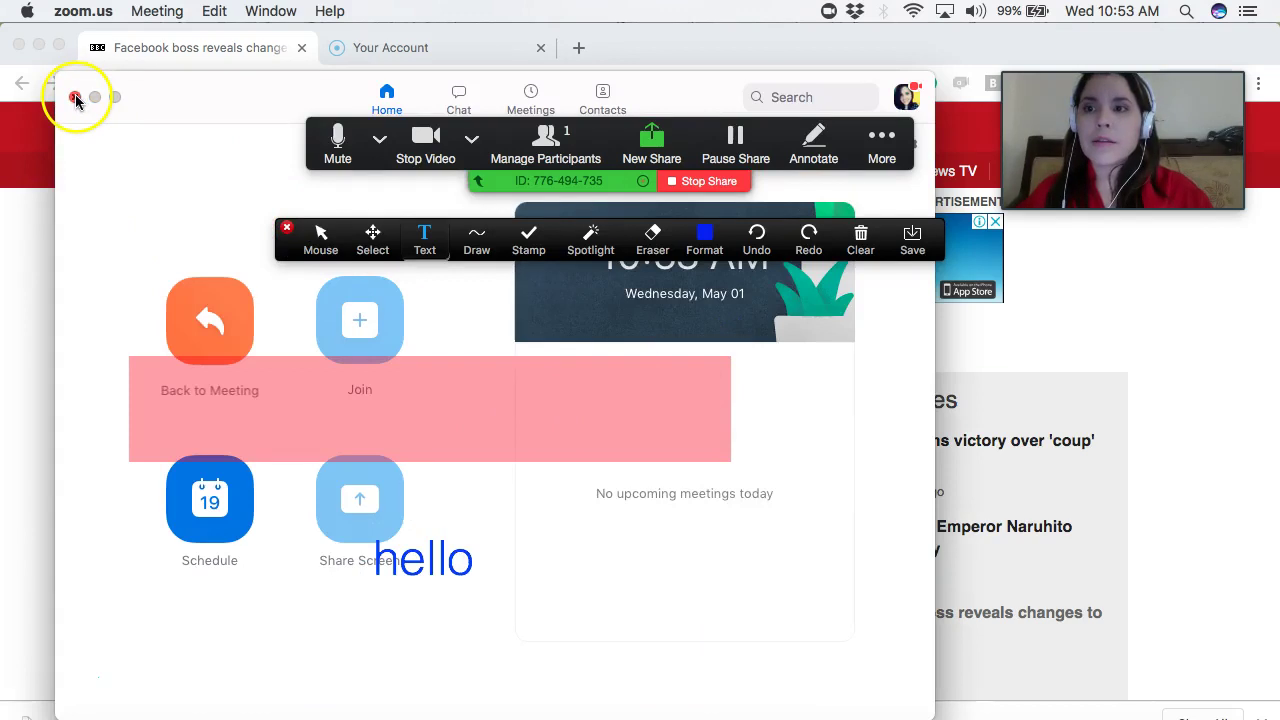
Close the annotation tools and the Zoom home window that covers the shared article
click(286, 230)
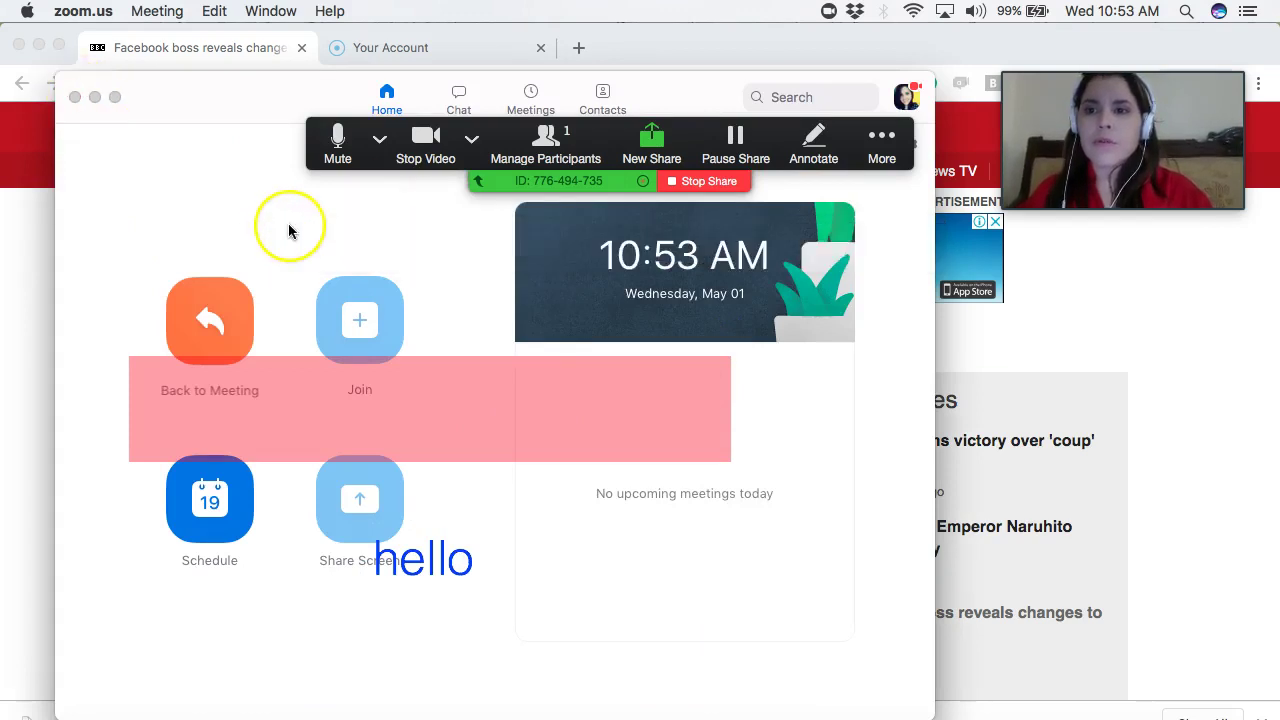
click(74, 98)
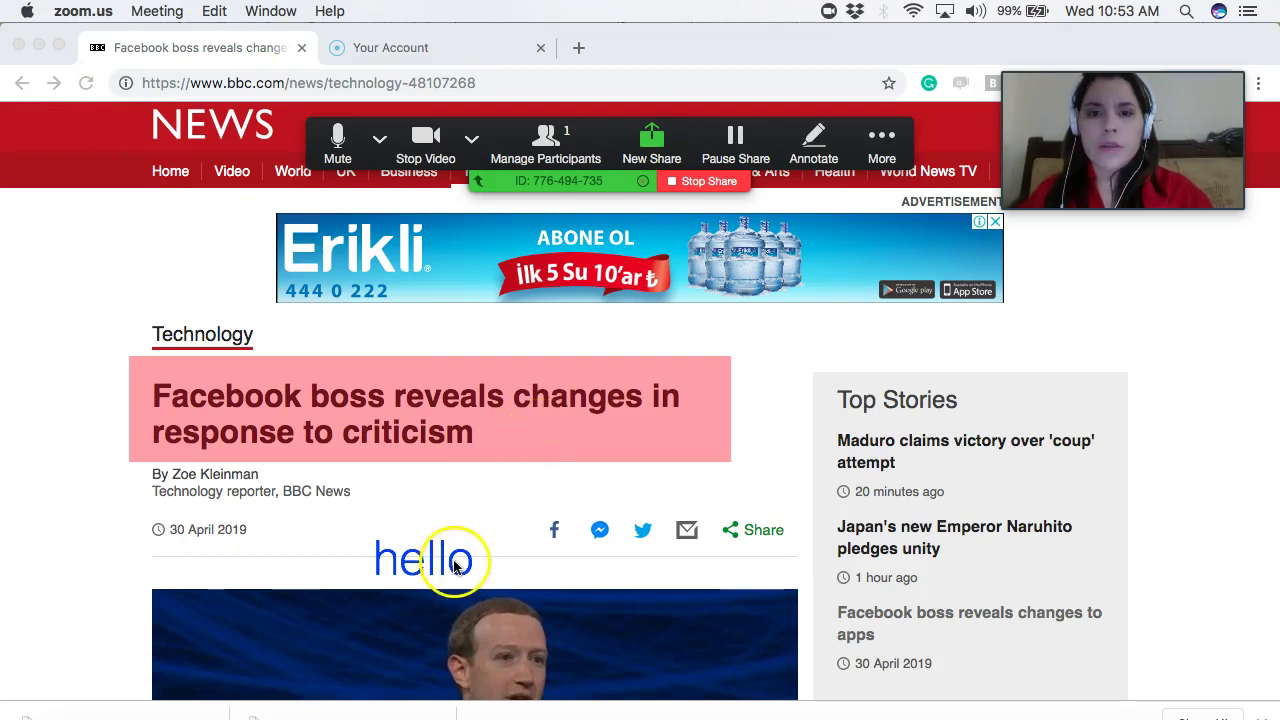
Reopen the annotation tools and move the "hello" text to the blank margin beside the banner advertisement
click(815, 142)
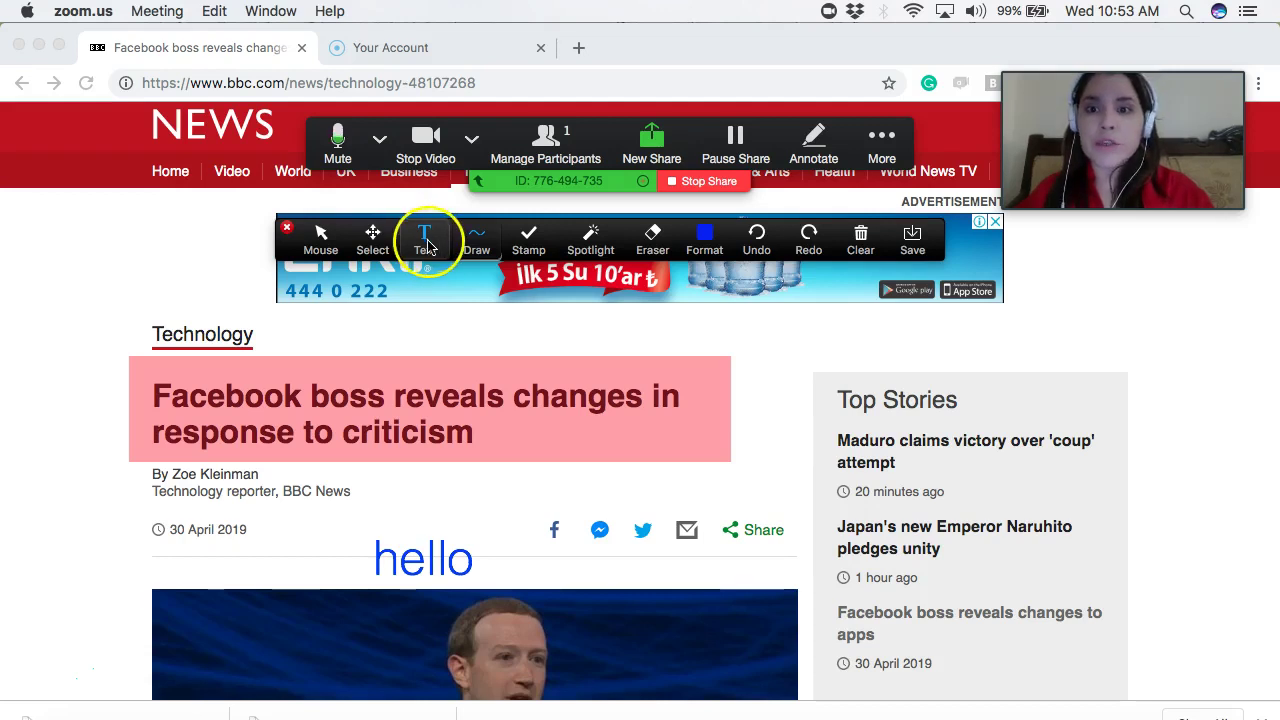
click(376, 246)
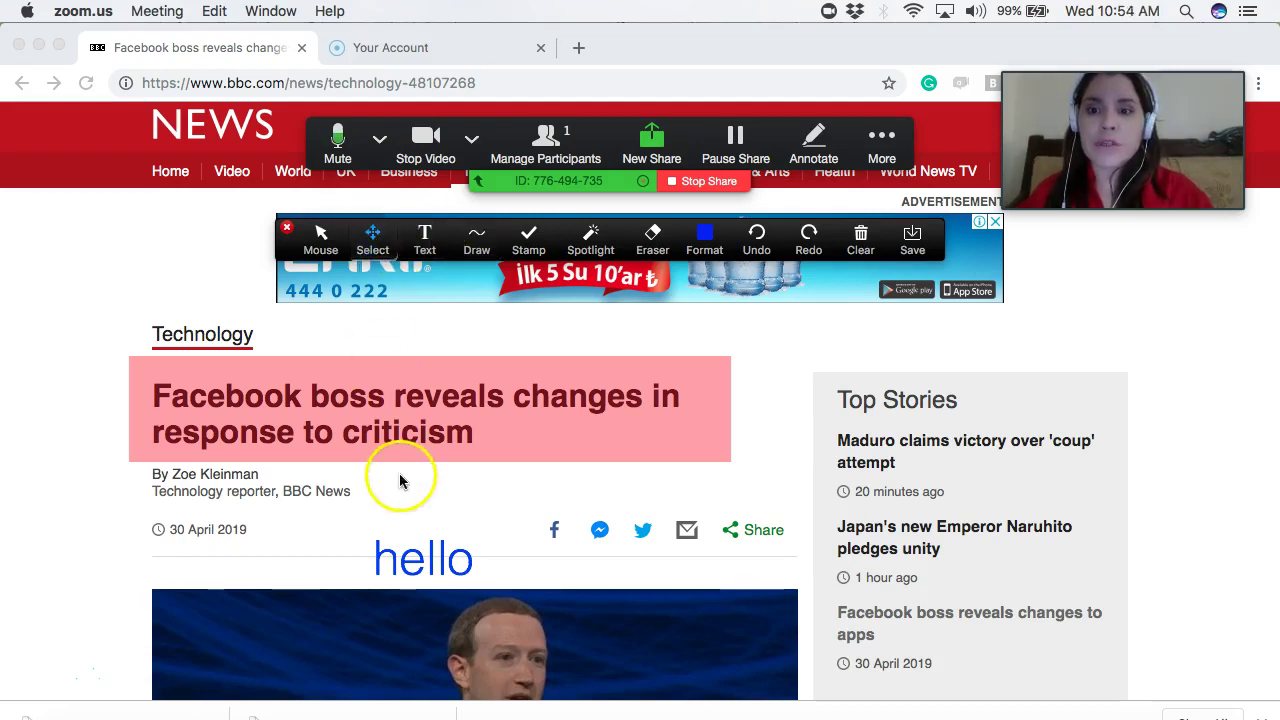
mouse_move(335, 508)
mouse_down()
mouse_move(466, 588)
mouse_move(500, 591)
mouse_up()
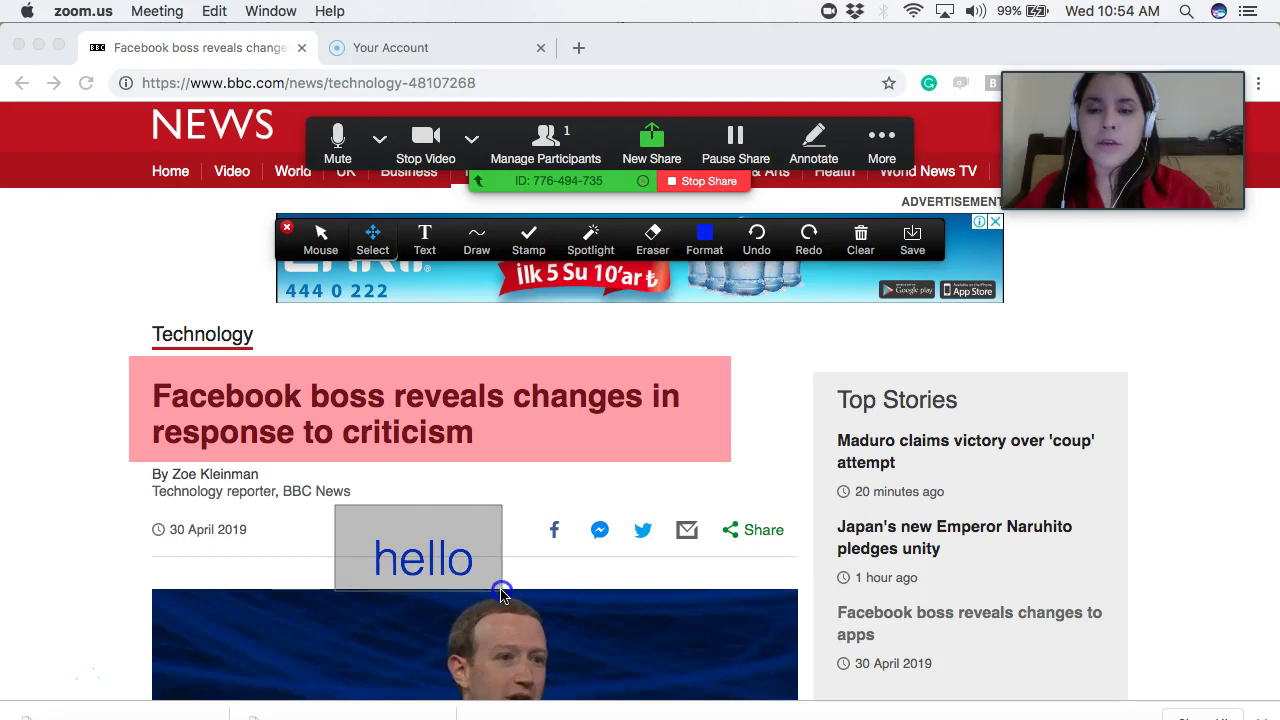
click(447, 549)
mouse_move(447, 549)
mouse_down()
mouse_move(160, 290)
mouse_move(138, 228)
mouse_up()
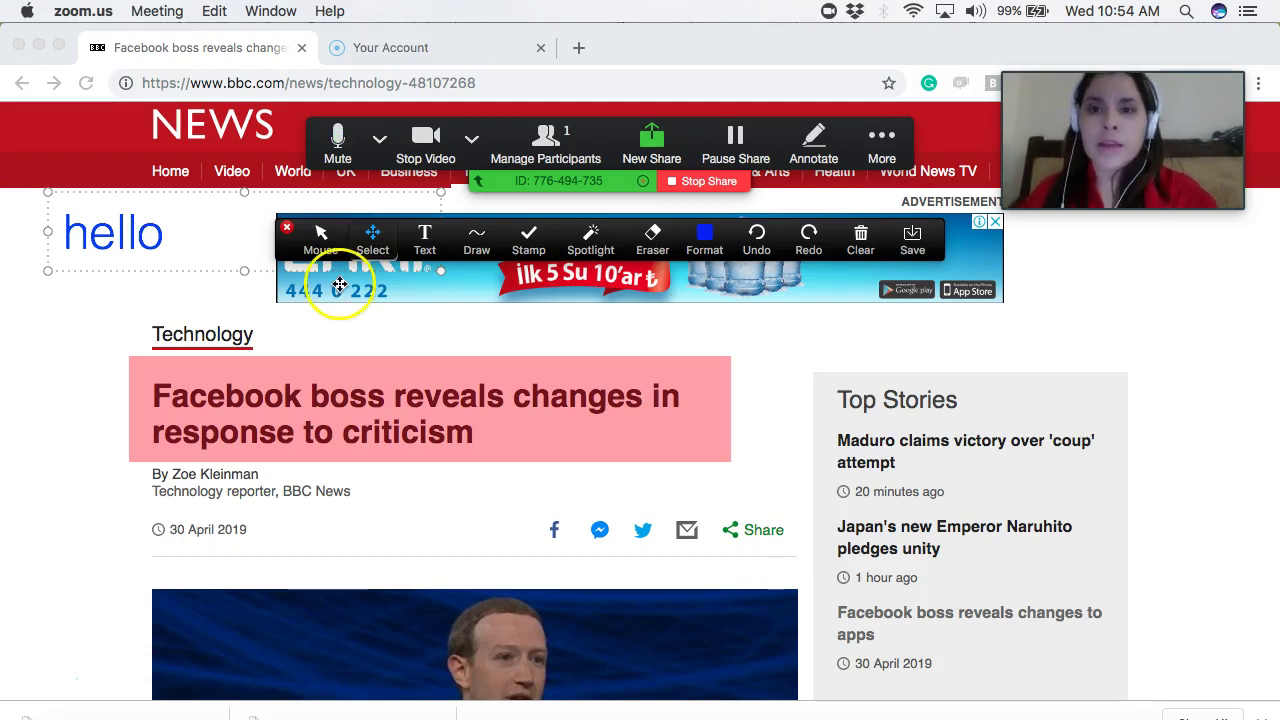
Close the annotation tools and bring the article's bulleted list of visible changes into view
click(428, 240)
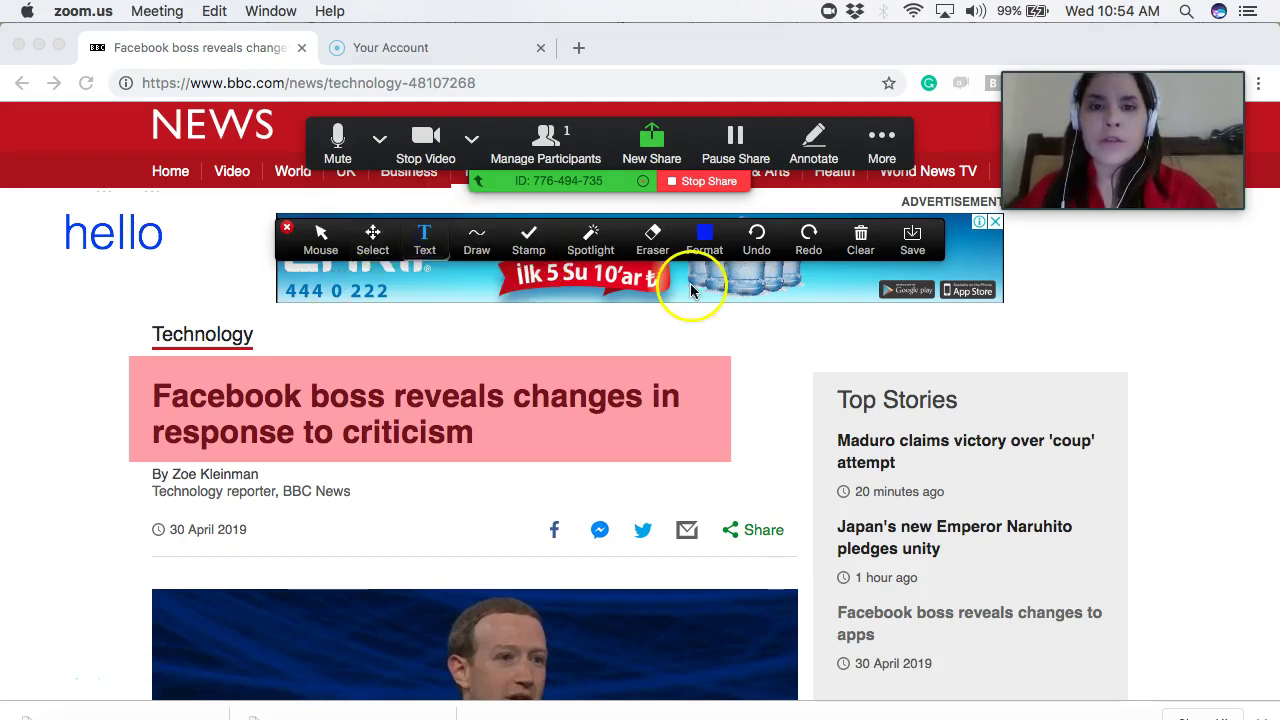
click(286, 230)
scroll(357, 449, down, 10)
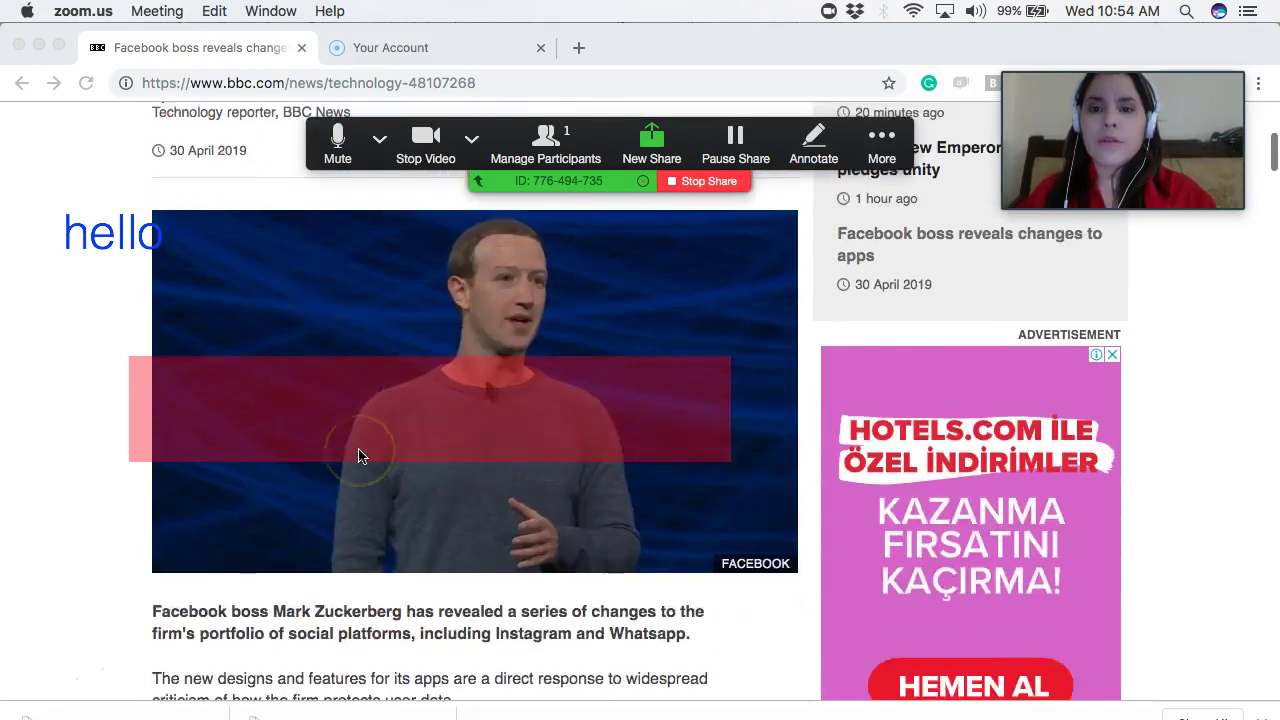
scroll(358, 455, down, 5)
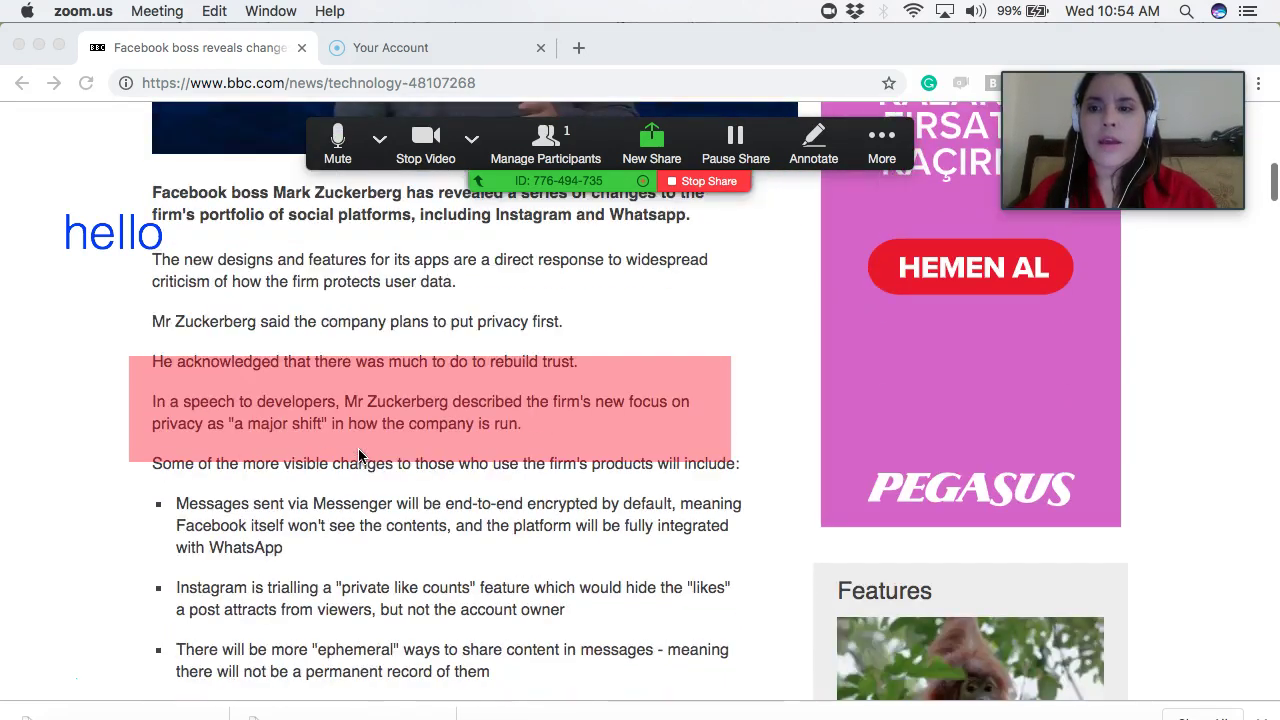
scroll(358, 456, down, 1)
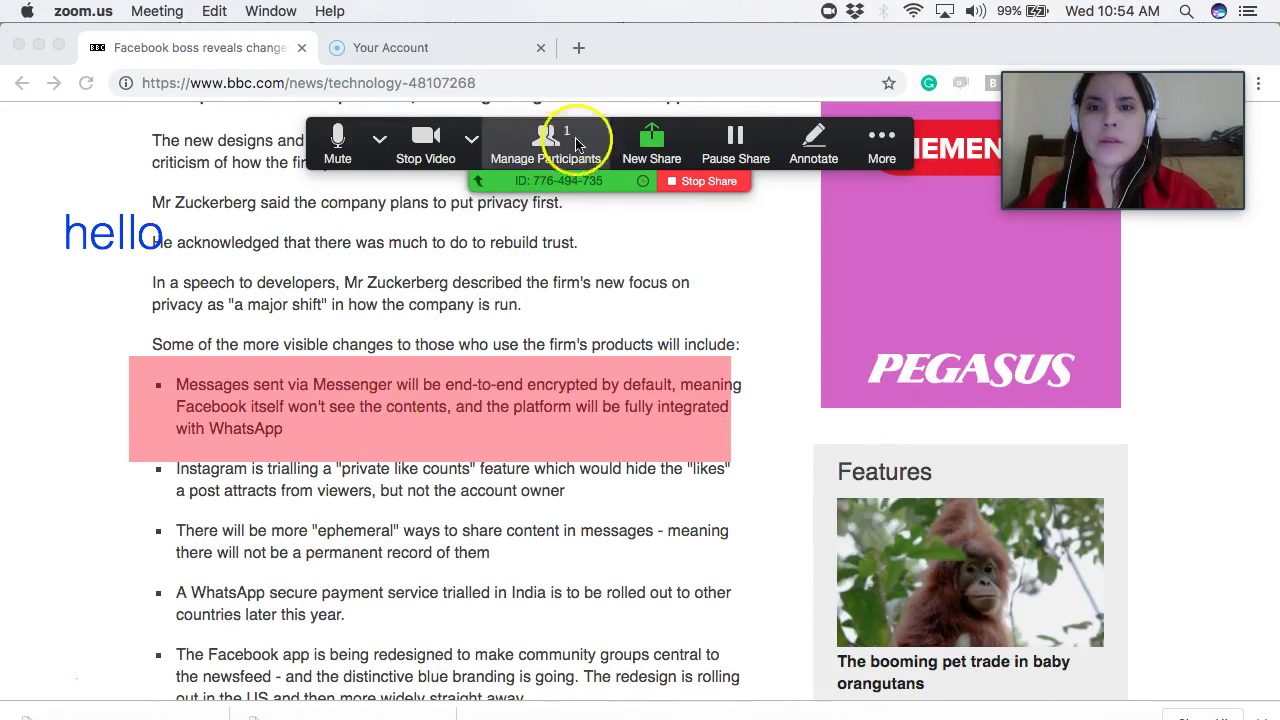
Reopen the annotation tools and cover the article's advertisement and Features column with a solid white rectangle
click(814, 146)
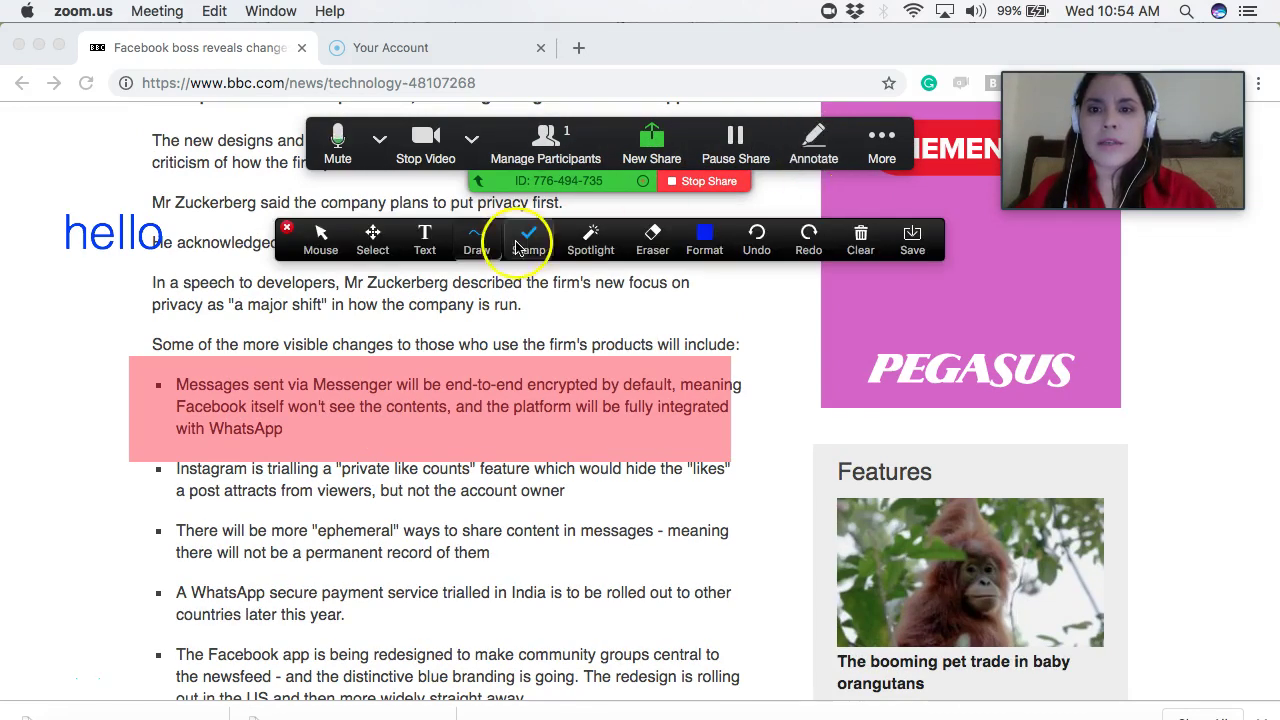
click(428, 240)
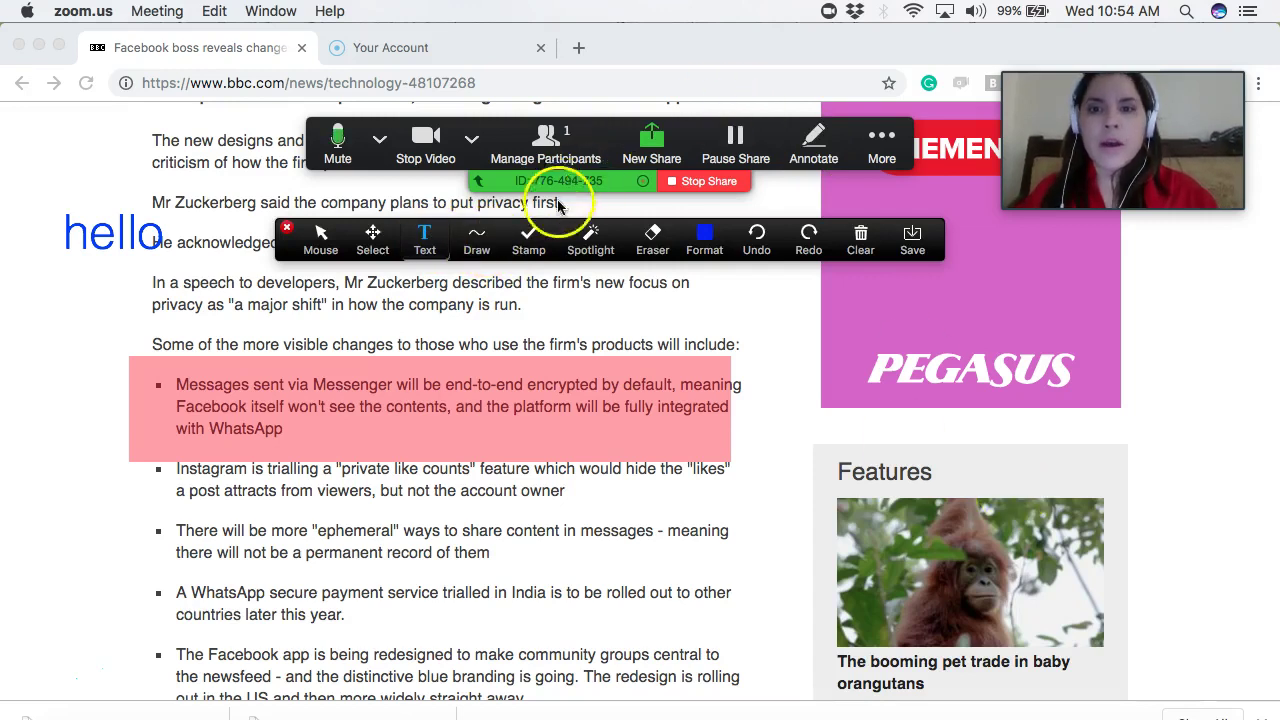
click(475, 248)
click(475, 250)
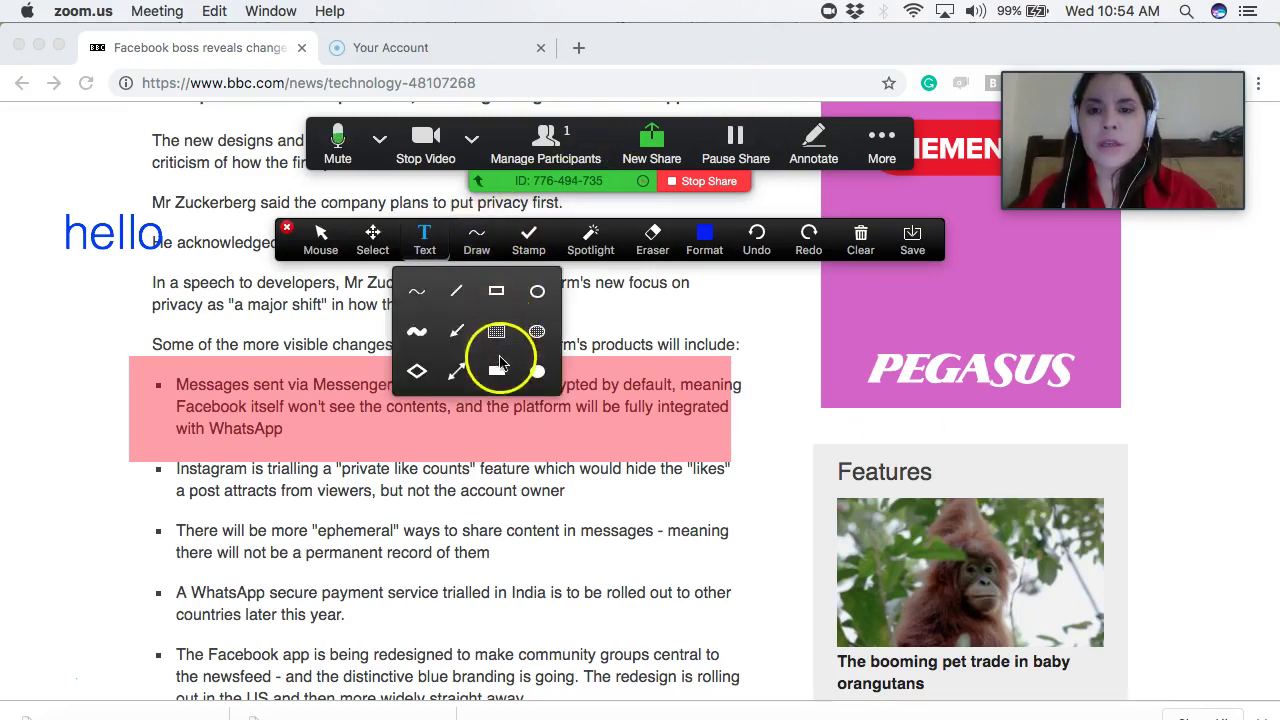
click(500, 371)
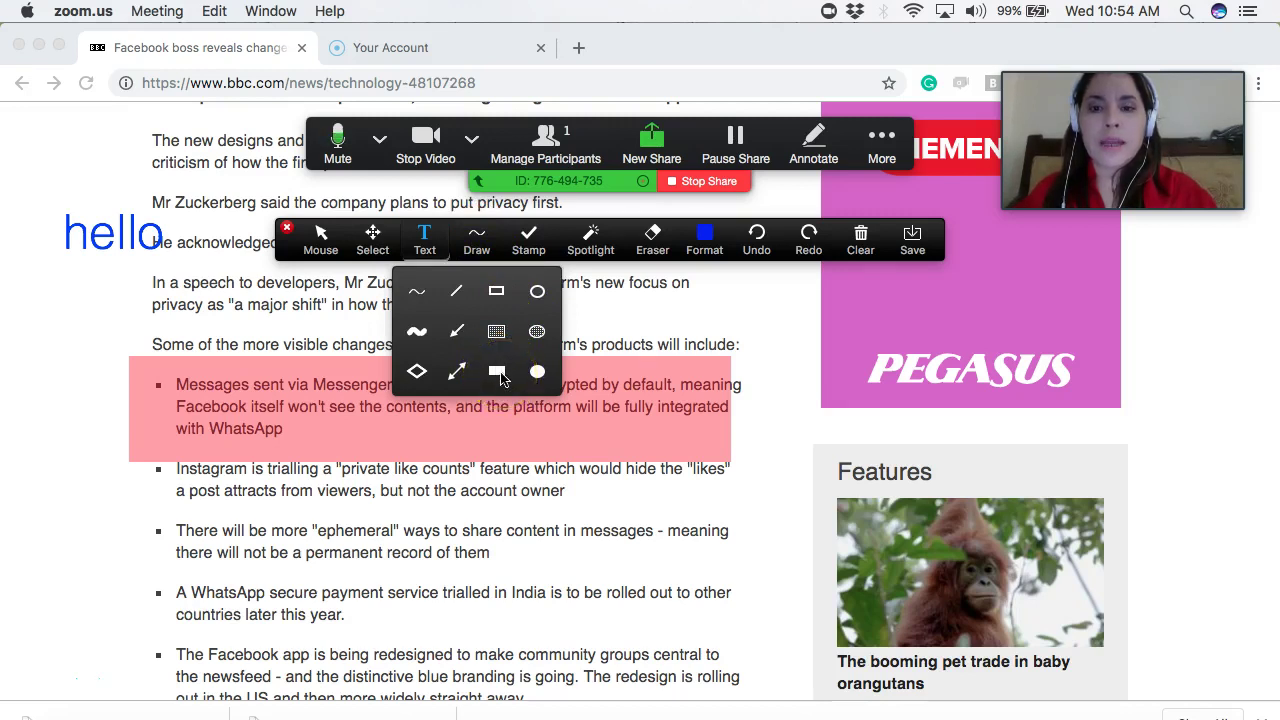
click(712, 245)
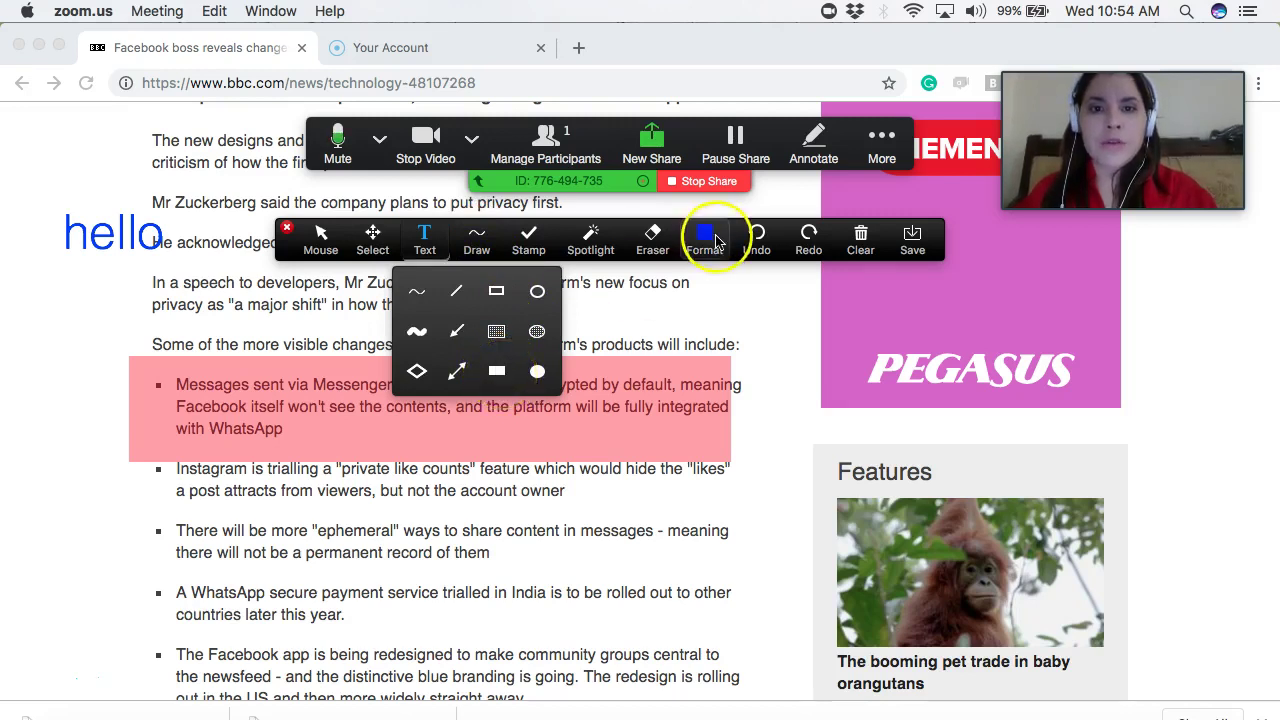
click(757, 368)
click(428, 226)
click(476, 243)
click(500, 362)
click(798, 378)
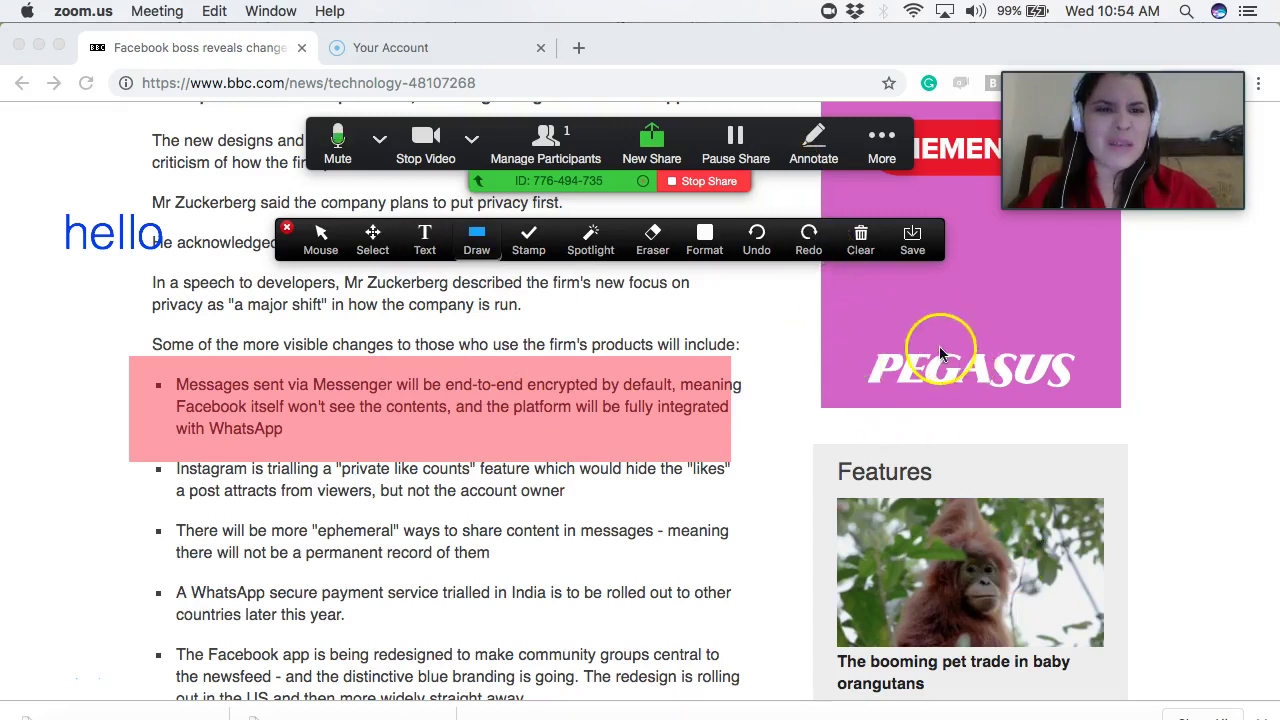
click(795, 174)
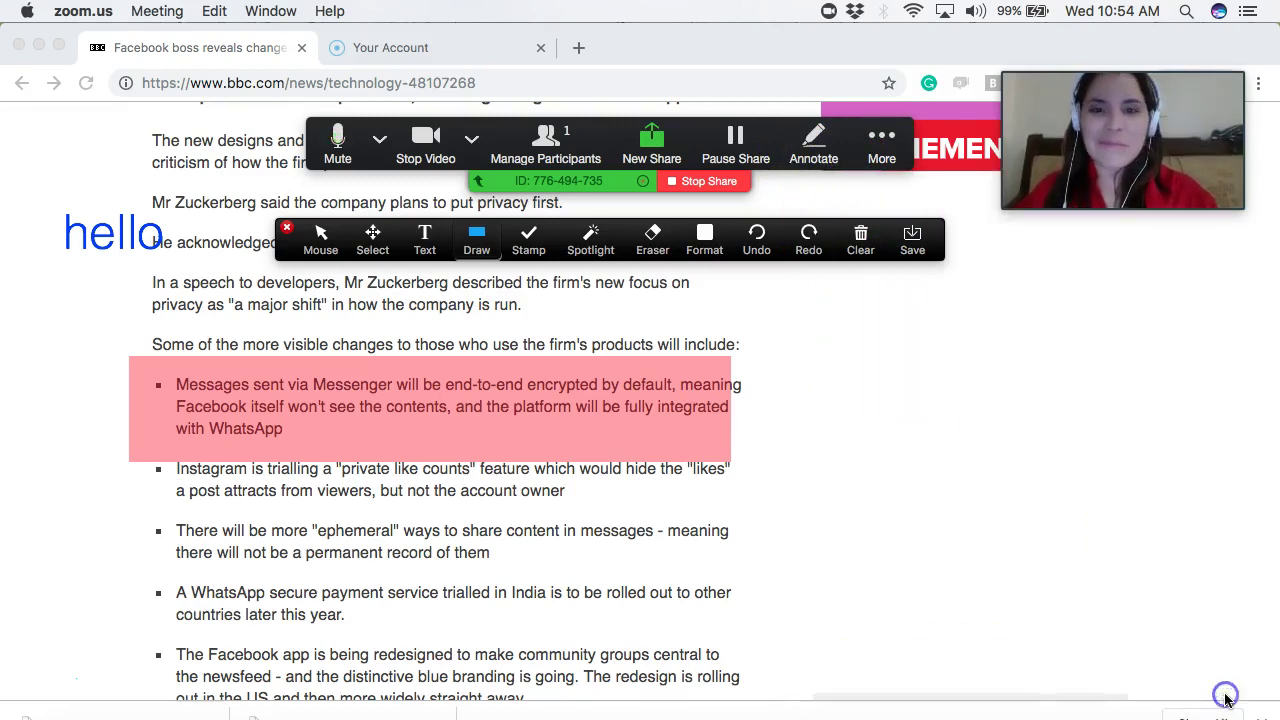
click(522, 250)
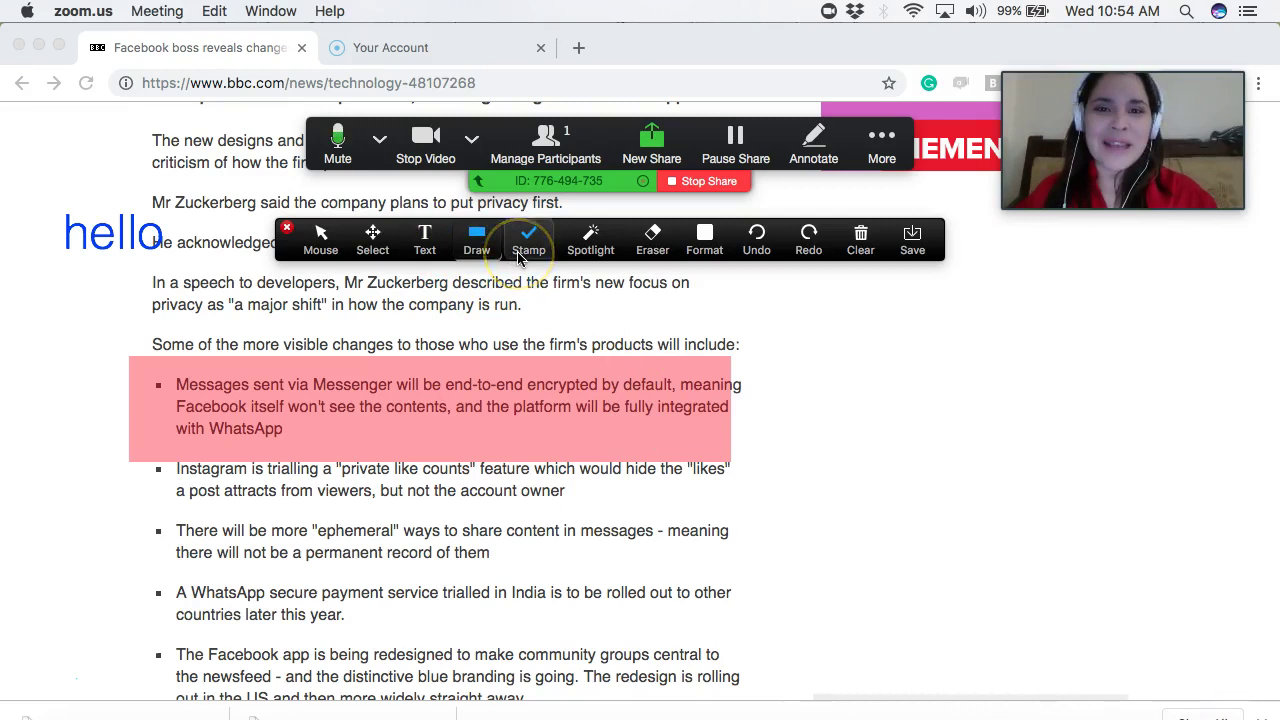
click(468, 246)
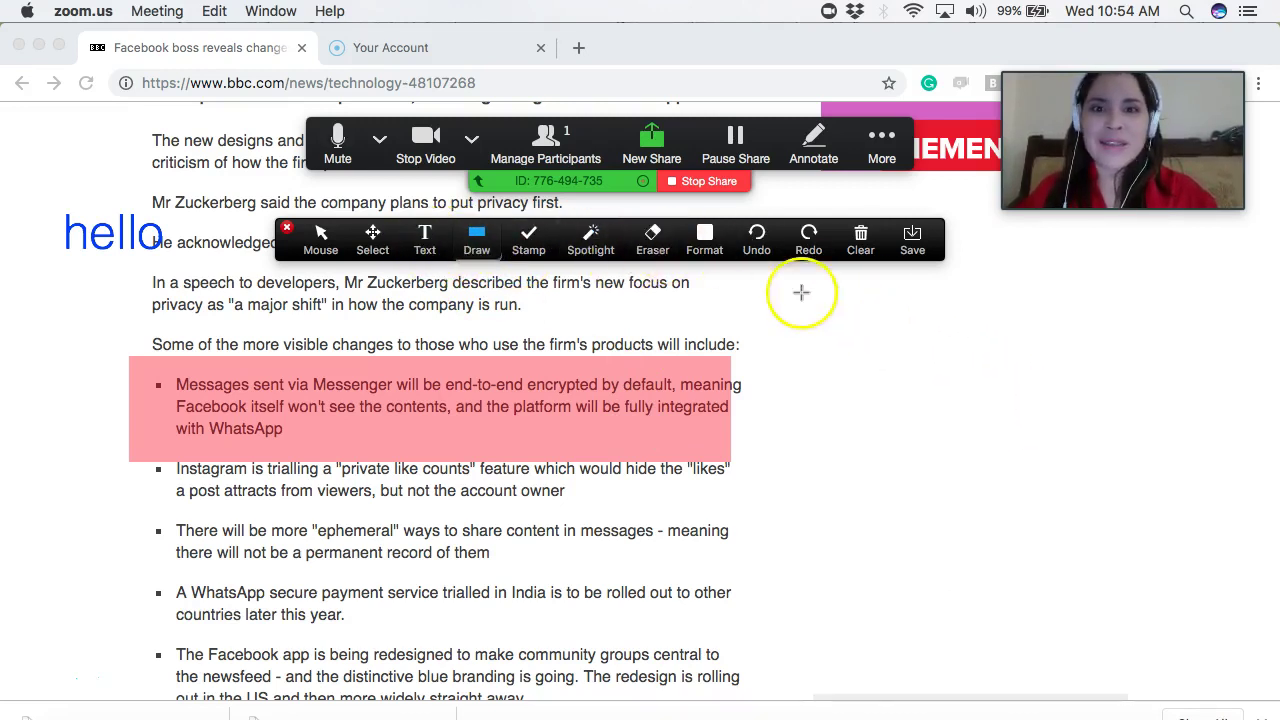
click(522, 250)
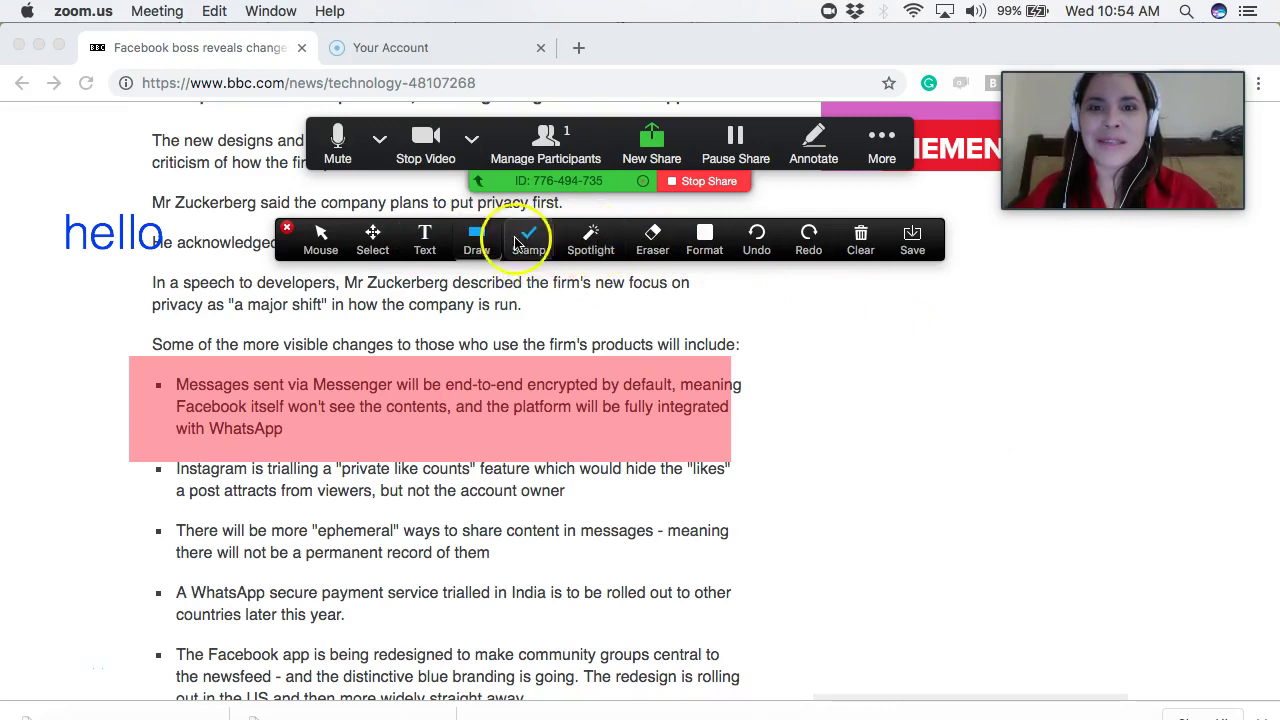
Add the red text annotation "Today's aim is…" on the white area beside the article
click(424, 243)
click(704, 243)
click(722, 296)
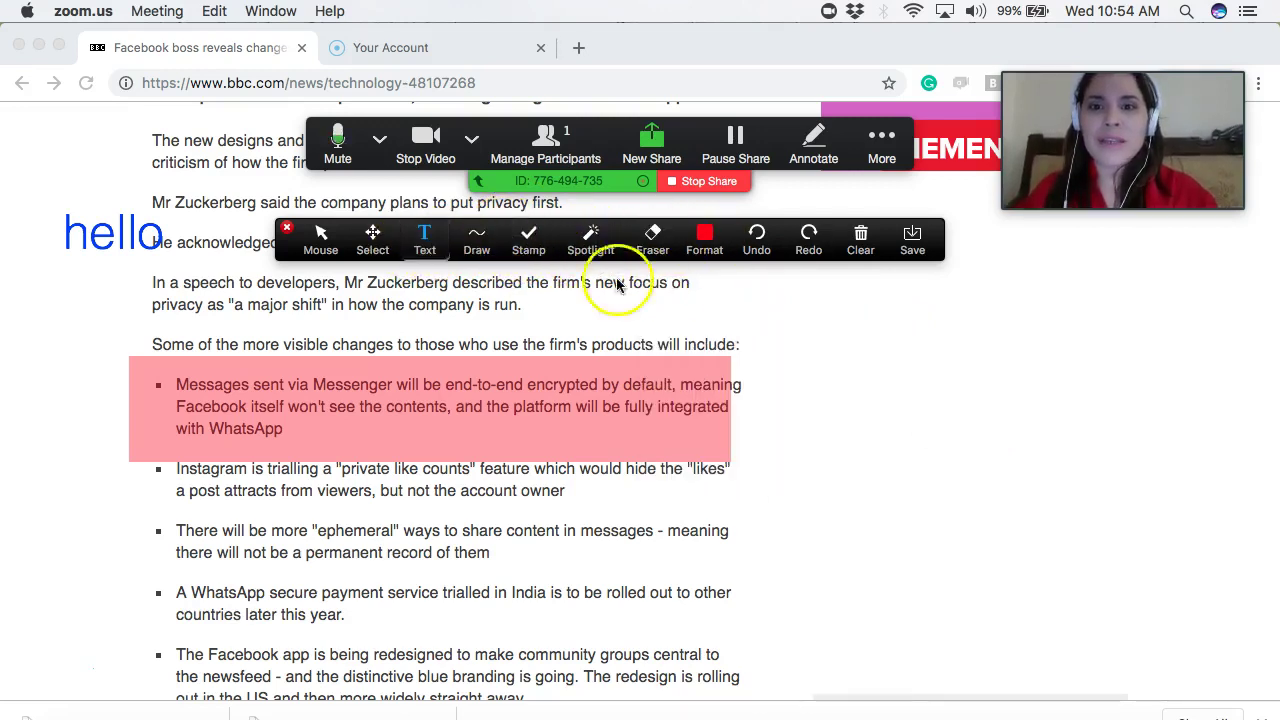
click(814, 342)
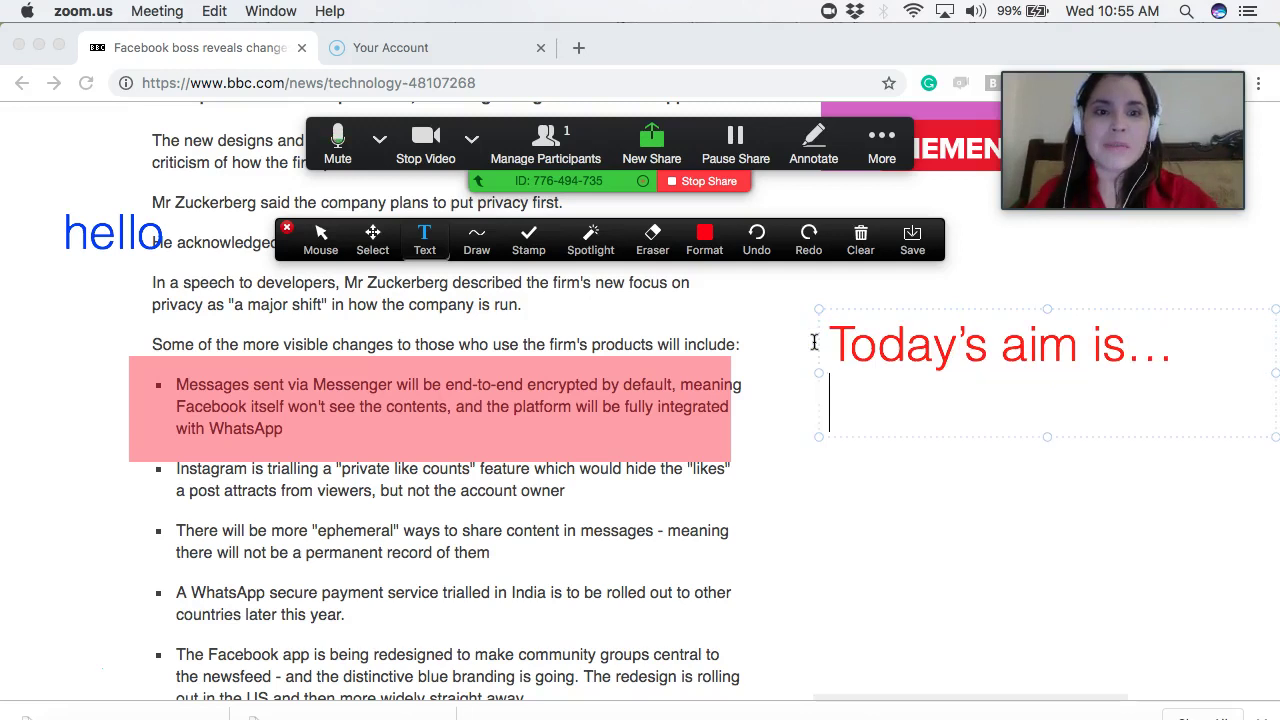
Set the font size of the "Today's aim is…" annotation to 24
click(704, 240)
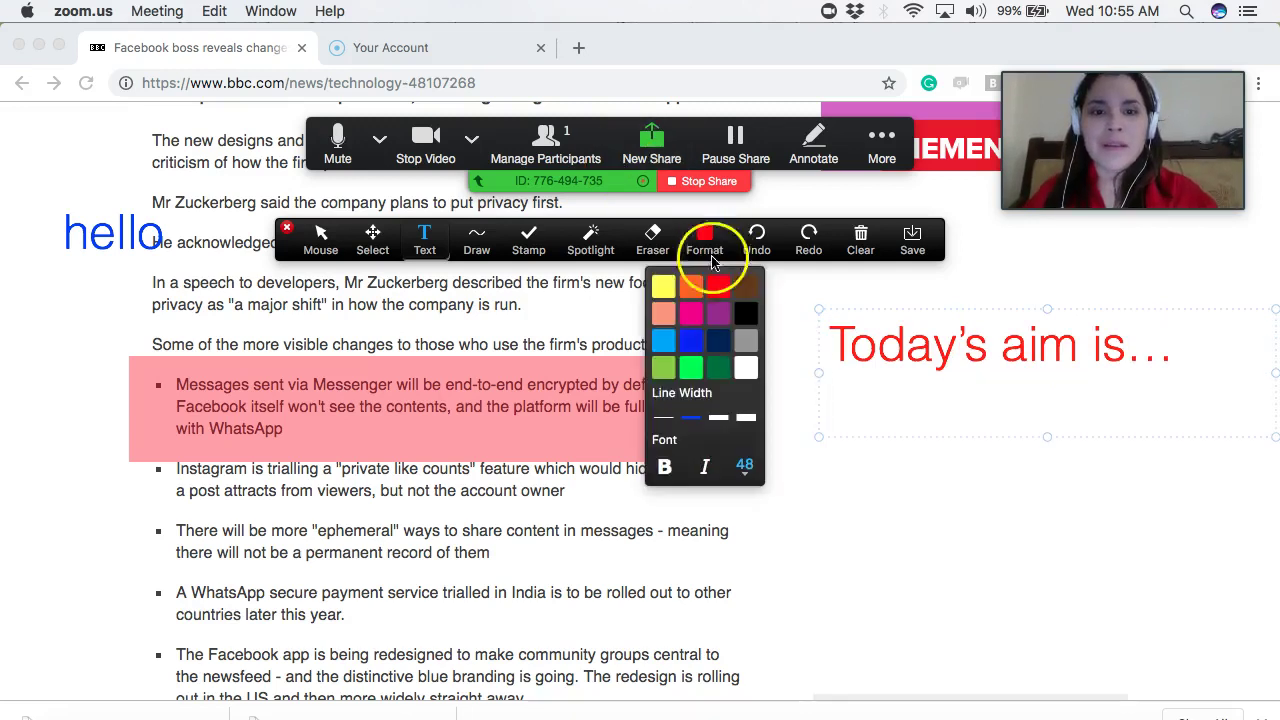
click(745, 466)
click(728, 572)
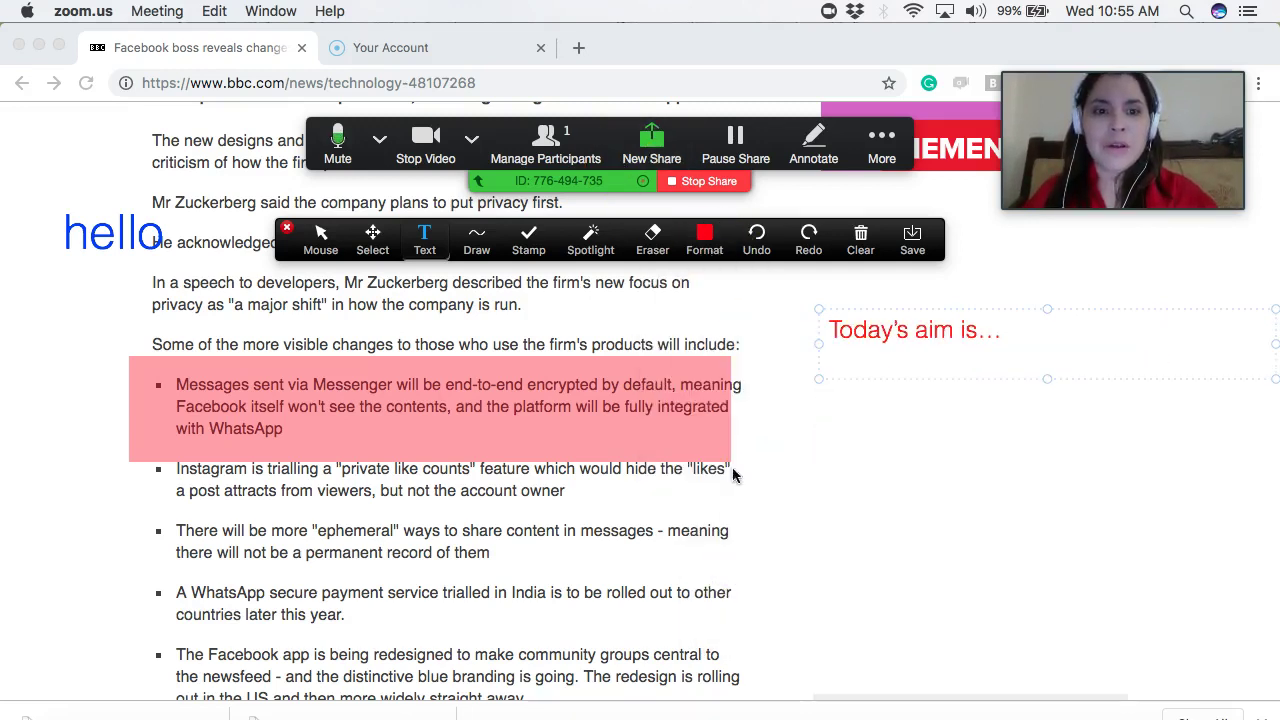
Increase the font size of the "Today's aim is…" annotation beyond 24
click(706, 238)
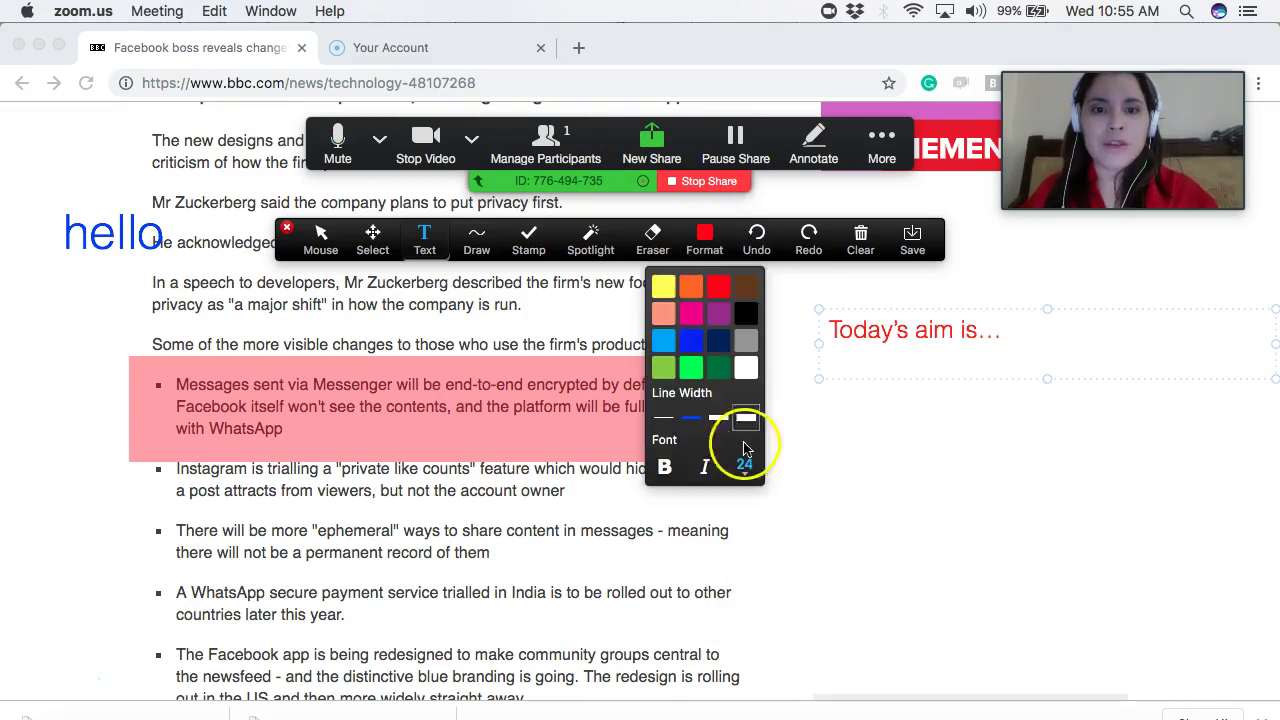
click(745, 462)
click(731, 598)
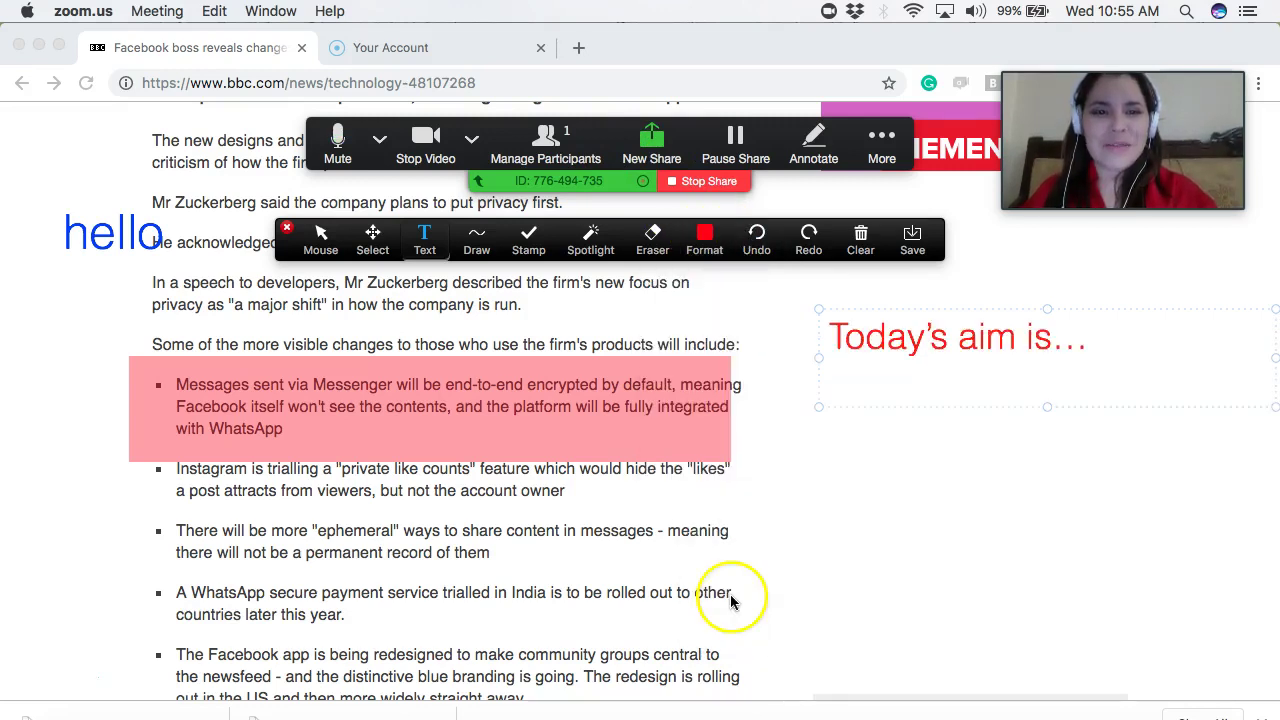
Draw a large dark blue unfilled circle on the white area beside the article
click(474, 240)
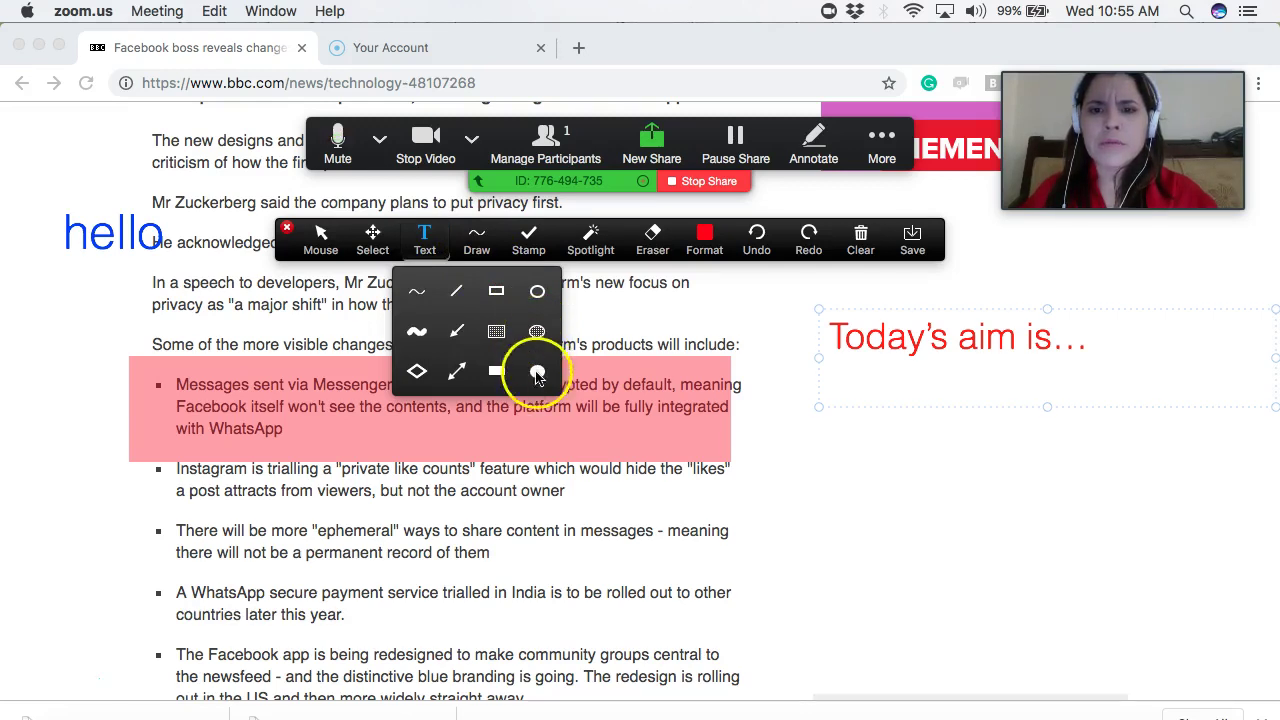
click(537, 291)
click(704, 238)
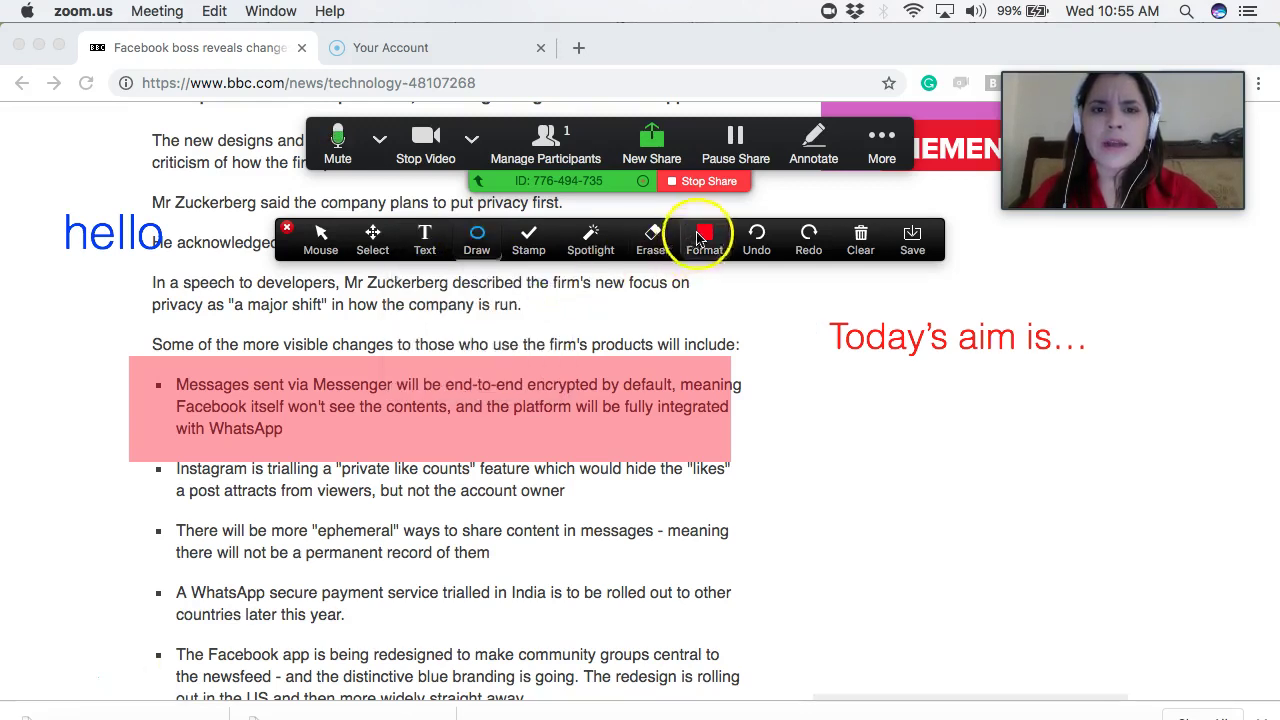
click(731, 354)
drag(817, 302, 1203, 657)
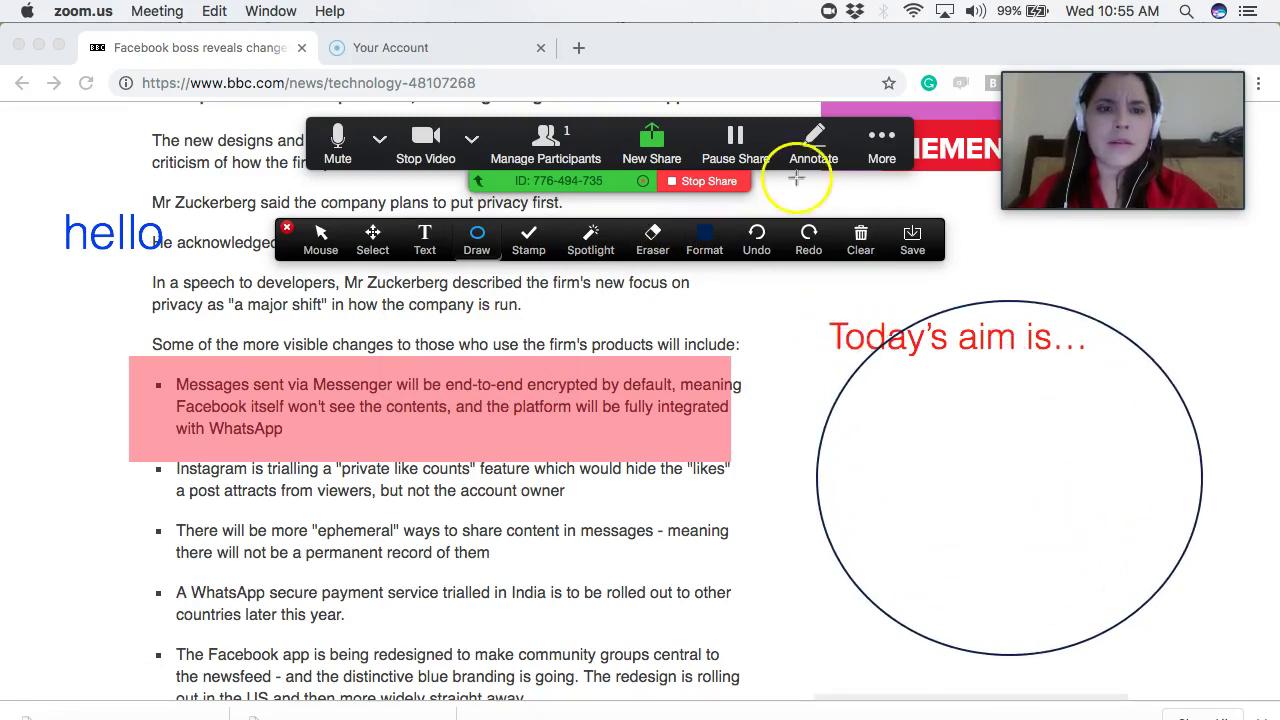
Move the dark blue circle down until it sits just below the "Today's aim is…" text
click(372, 240)
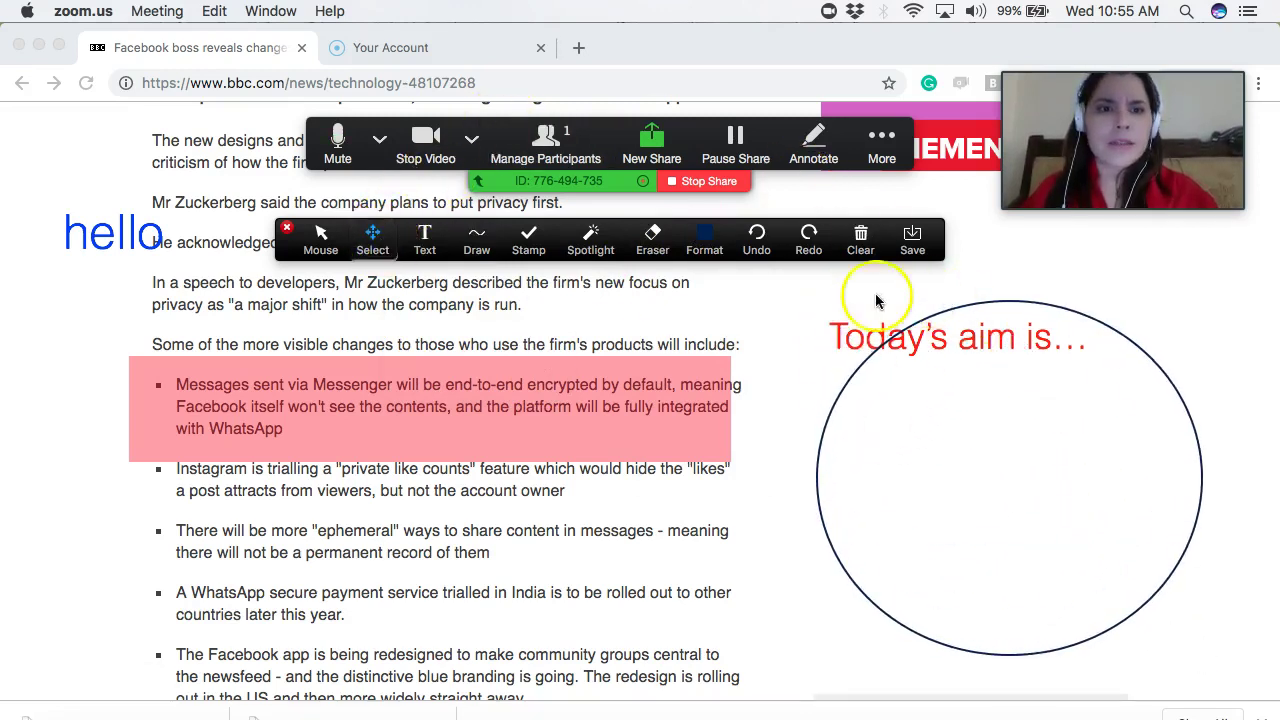
drag(788, 288, 1230, 680)
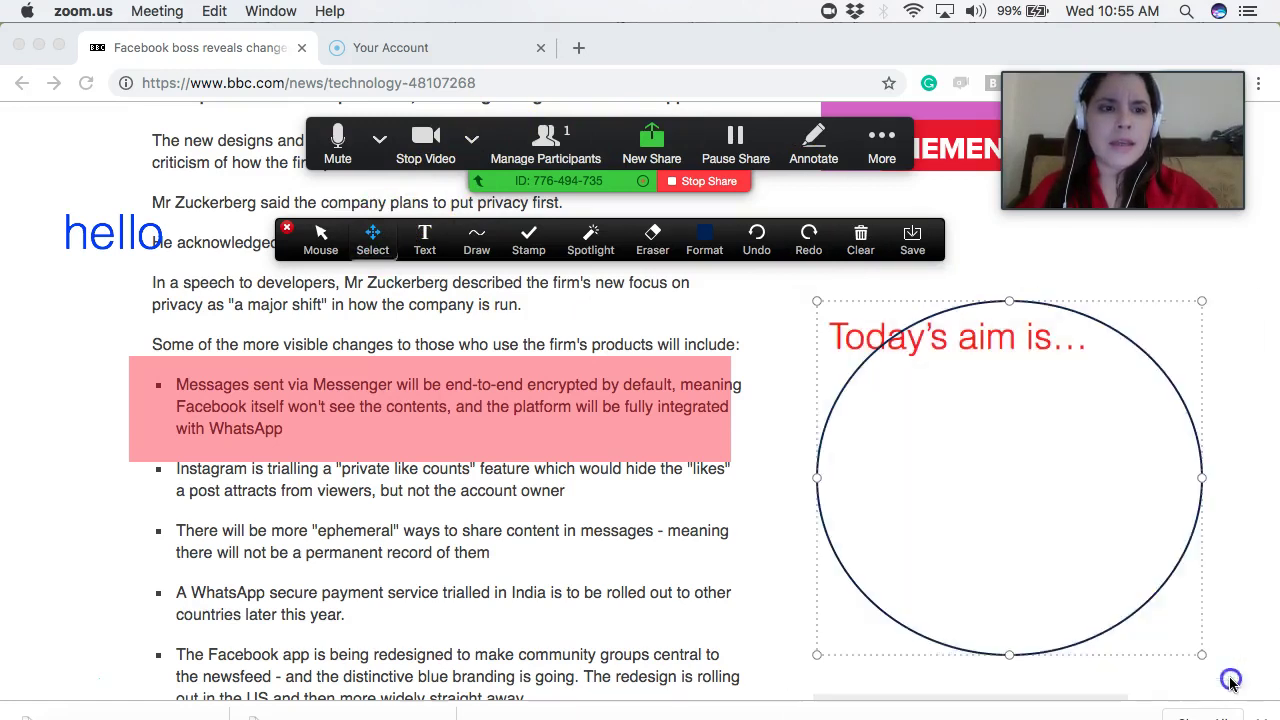
drag(1131, 523, 1124, 575)
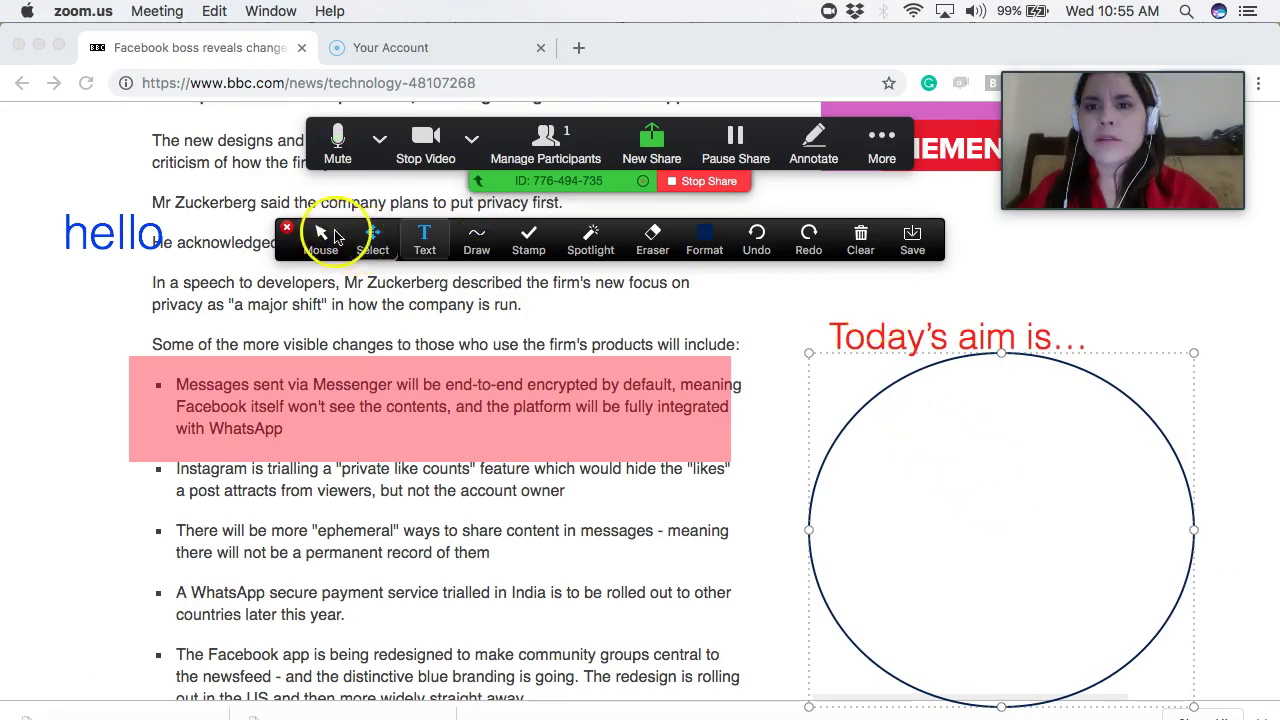
Stamp two stars beside the article, one by the privacy paragraph and one by the line introducing the list
click(526, 252)
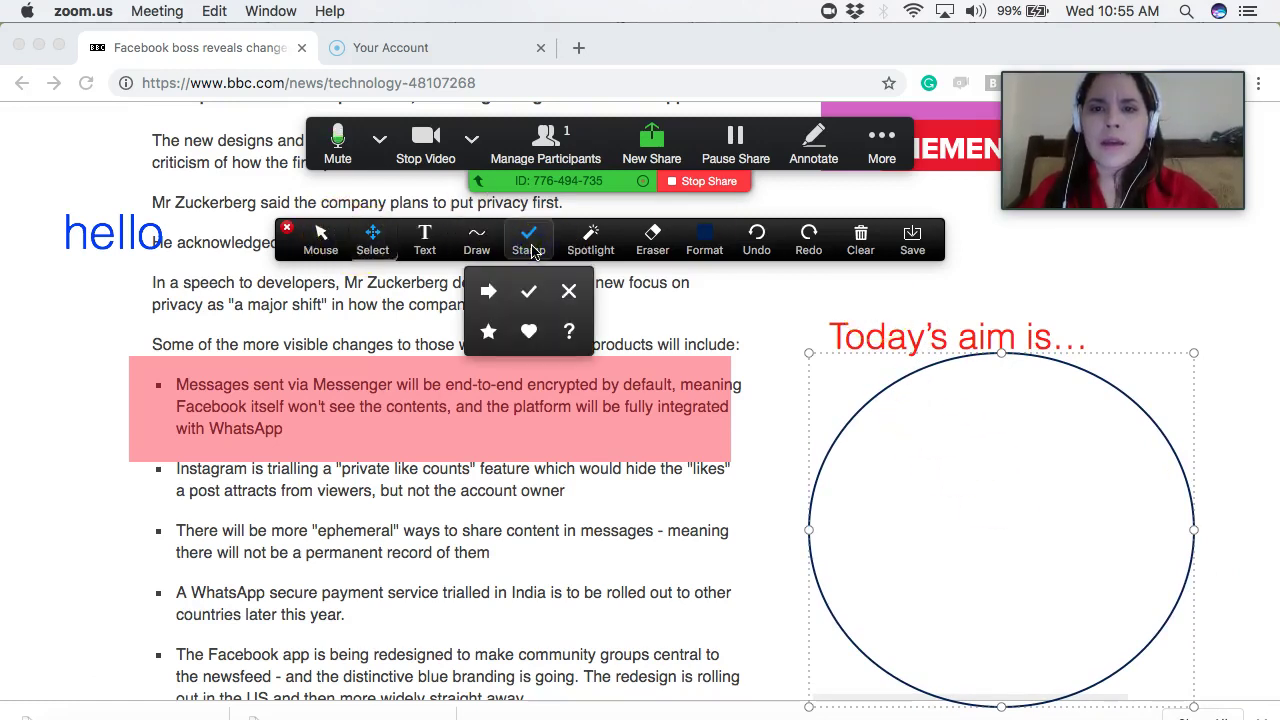
click(487, 294)
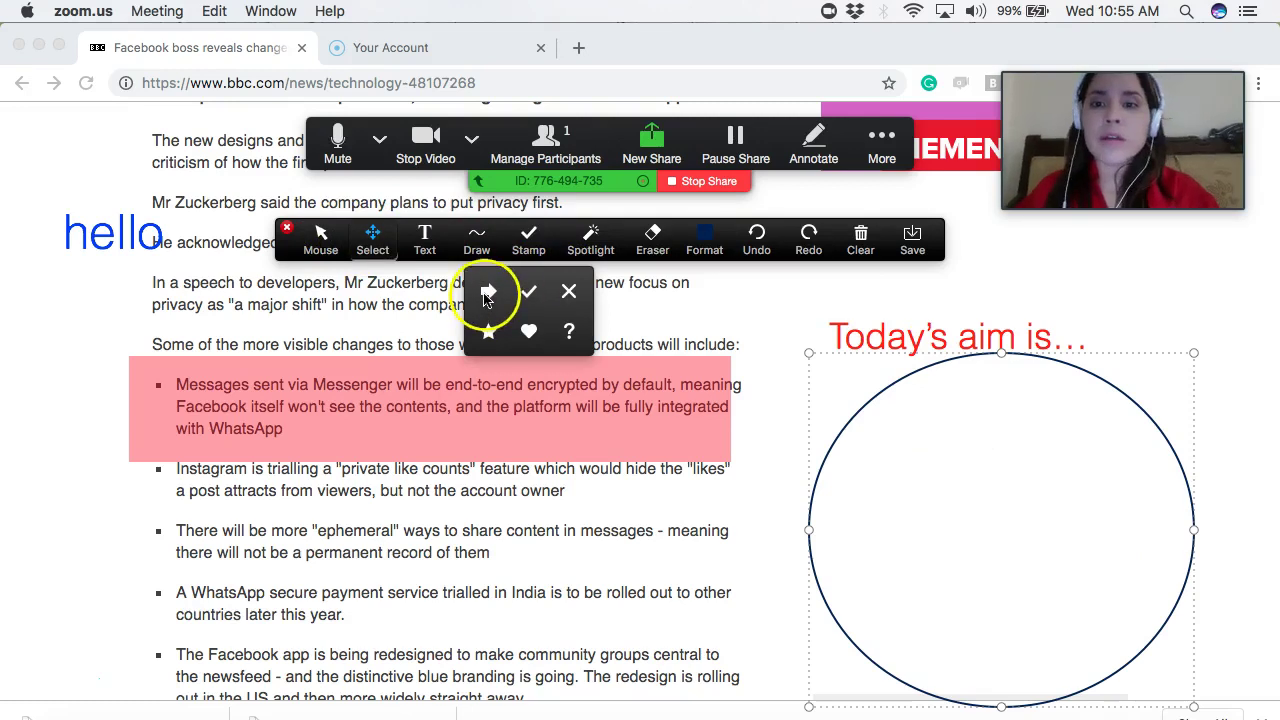
click(488, 331)
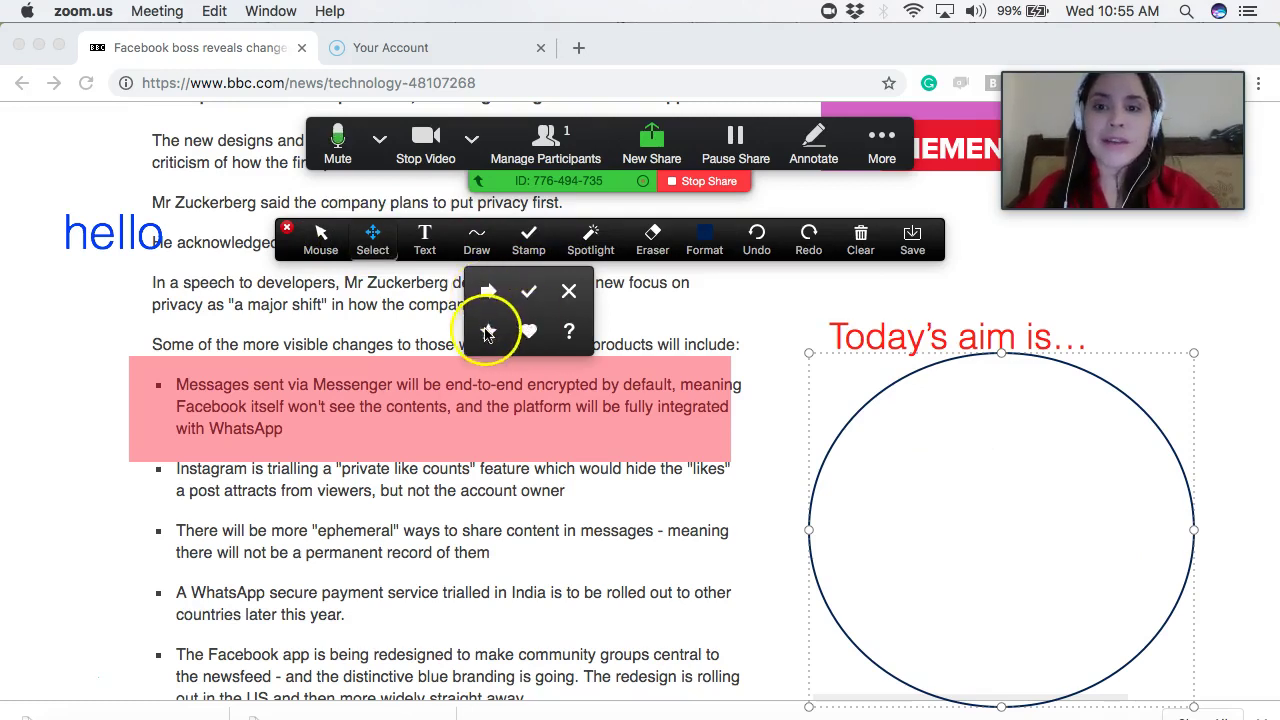
click(779, 346)
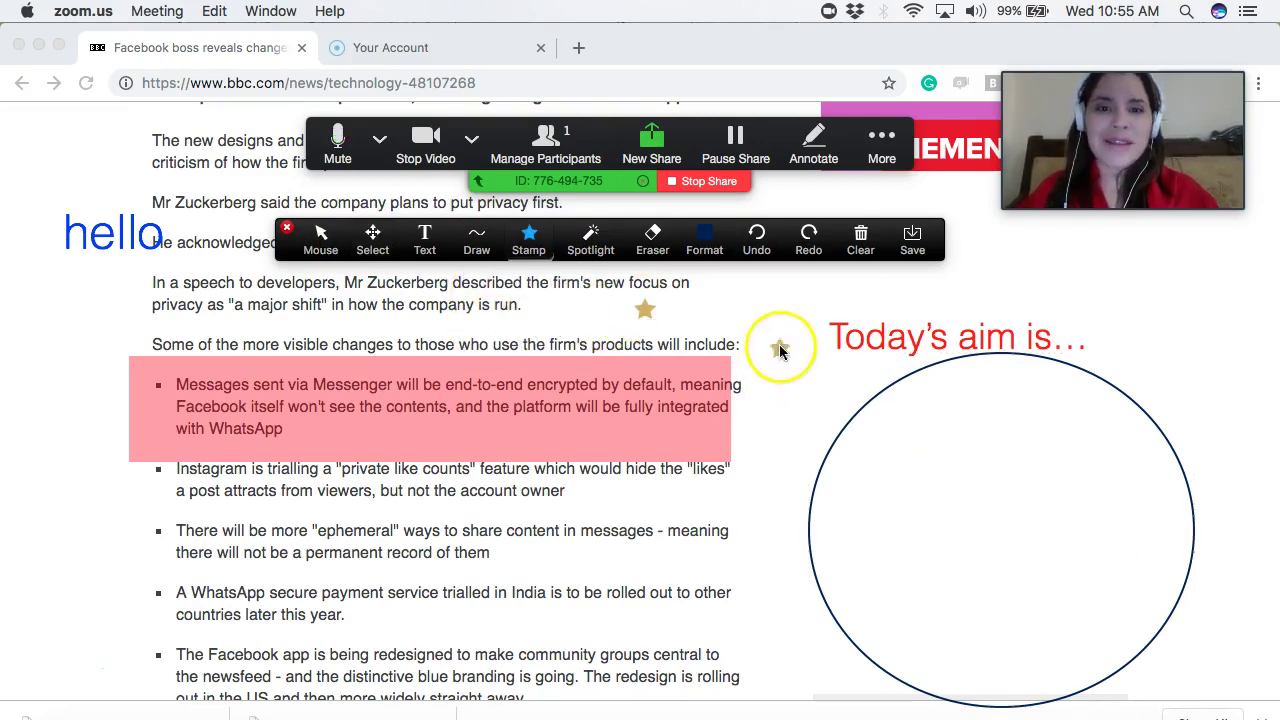
Stamp check marks at the ends of the "ephemeral" and WhatsApp payment bullets
click(529, 238)
click(573, 287)
click(754, 541)
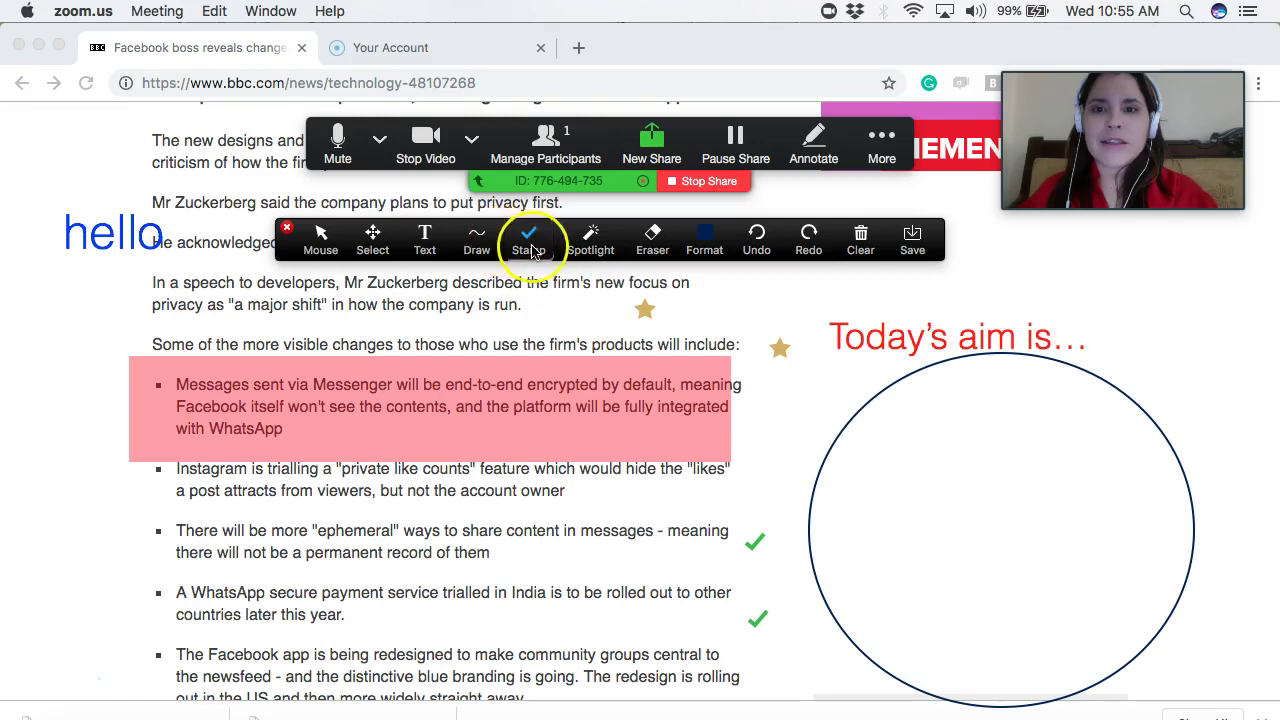
Stamp three hearts down the blank margin before the article text, below the "hello" annotation
click(483, 250)
click(528, 240)
click(537, 287)
click(69, 306)
click(73, 400)
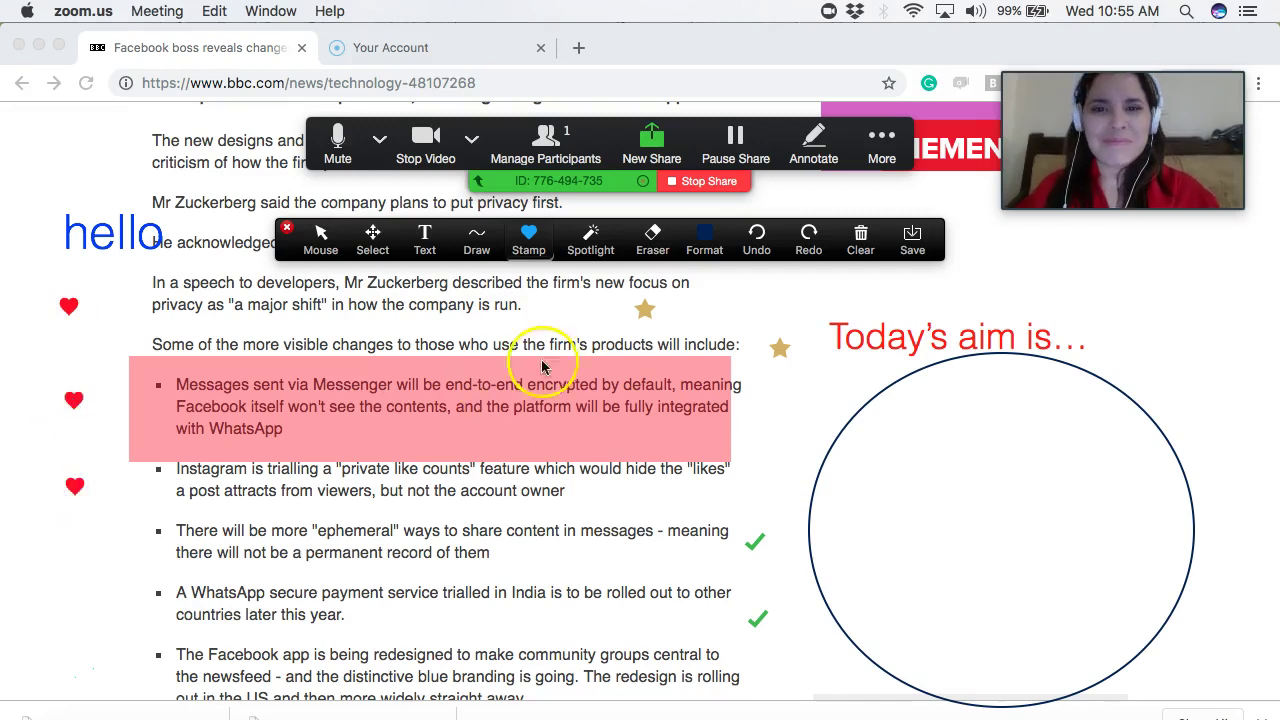
Use the Spotlight laser pointer to point at the "ephemeral" bullet in the article
click(565, 248)
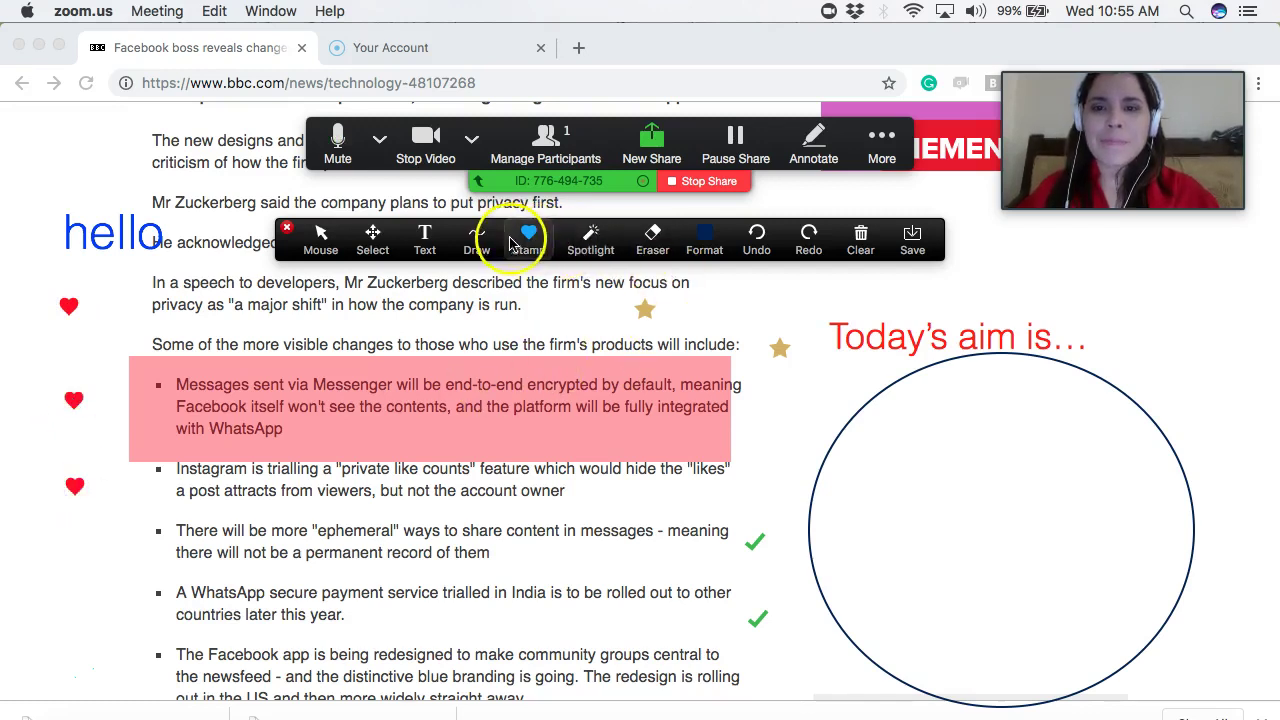
click(590, 242)
click(606, 248)
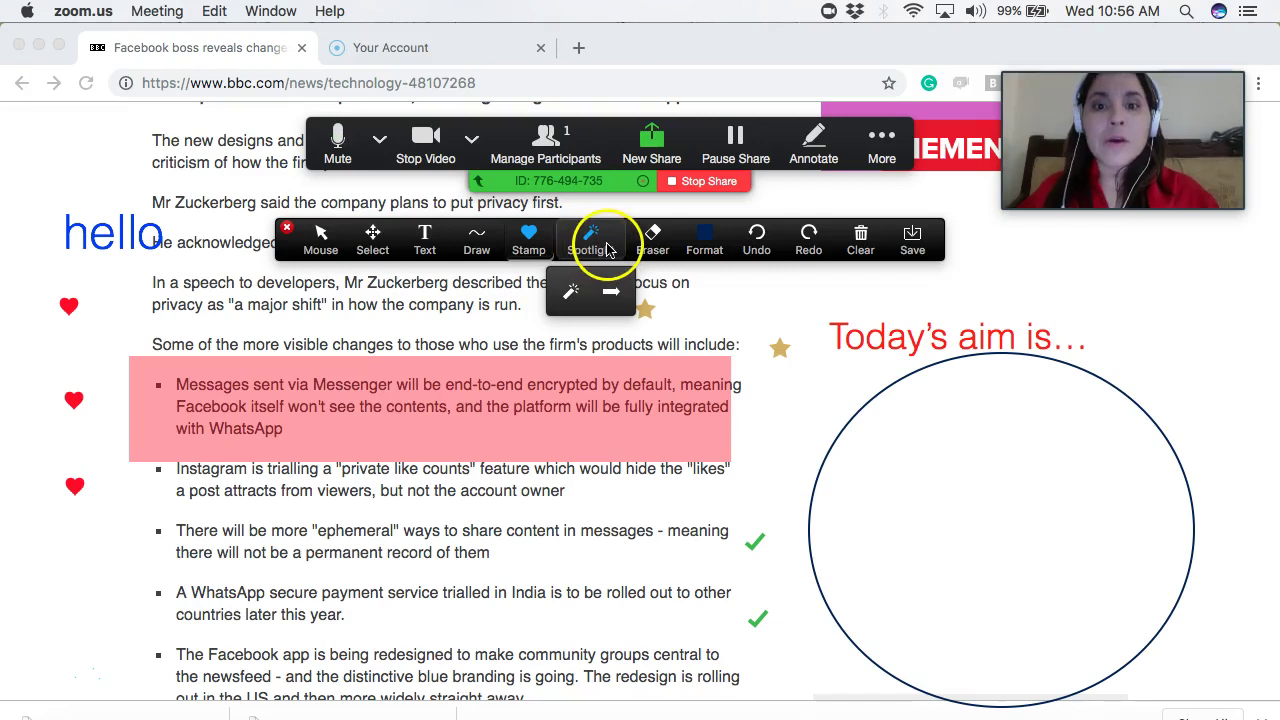
click(570, 296)
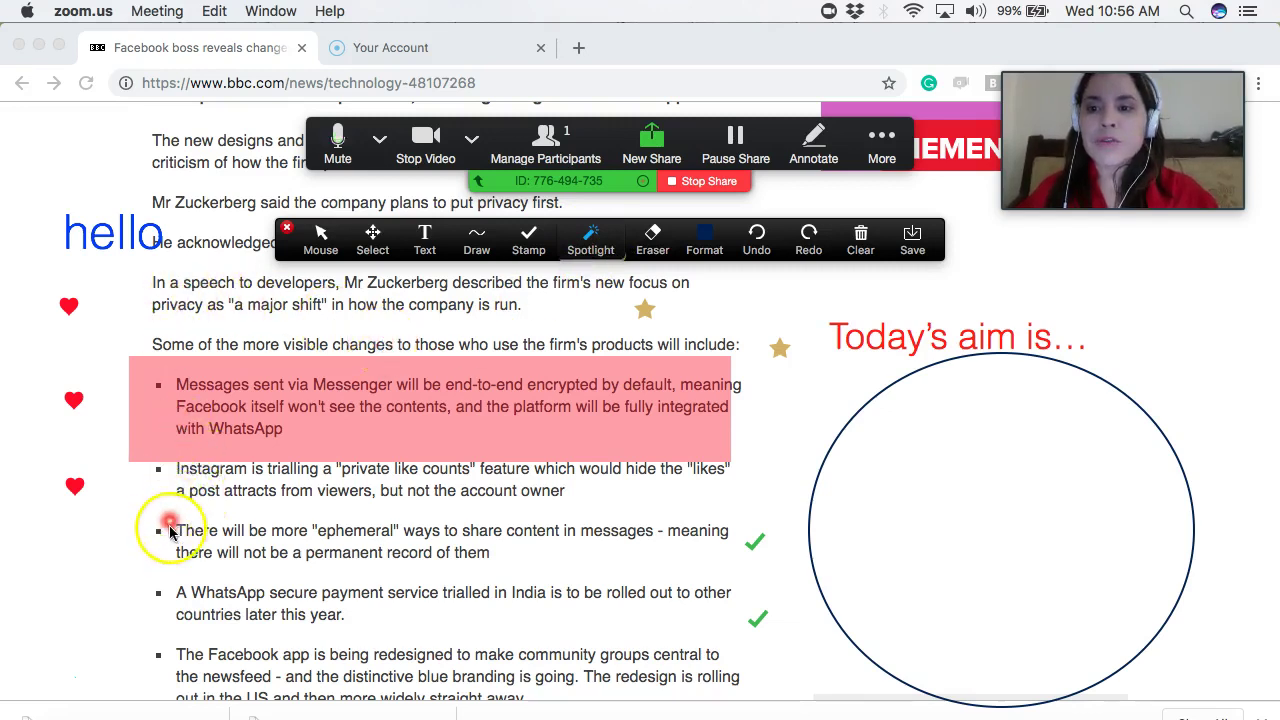
click(340, 568)
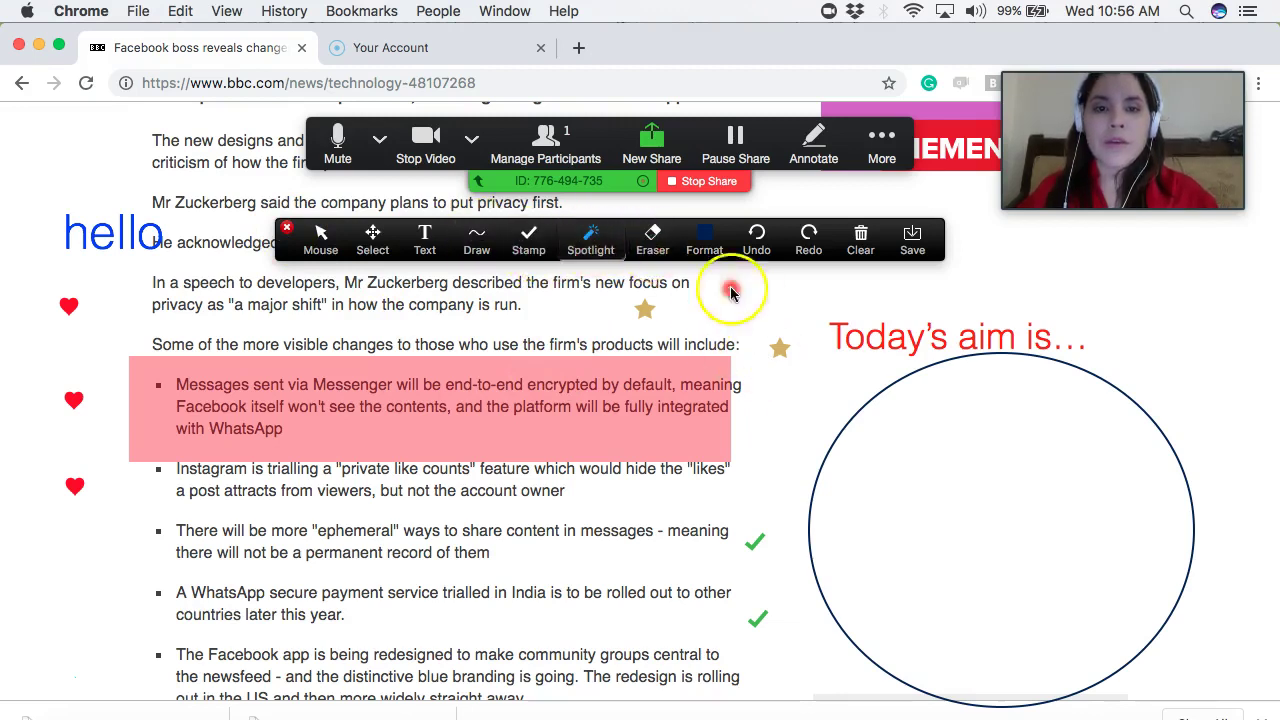
Try erasing the "Today's aim is…" and "hello" annotations, and undo the erasures
click(660, 242)
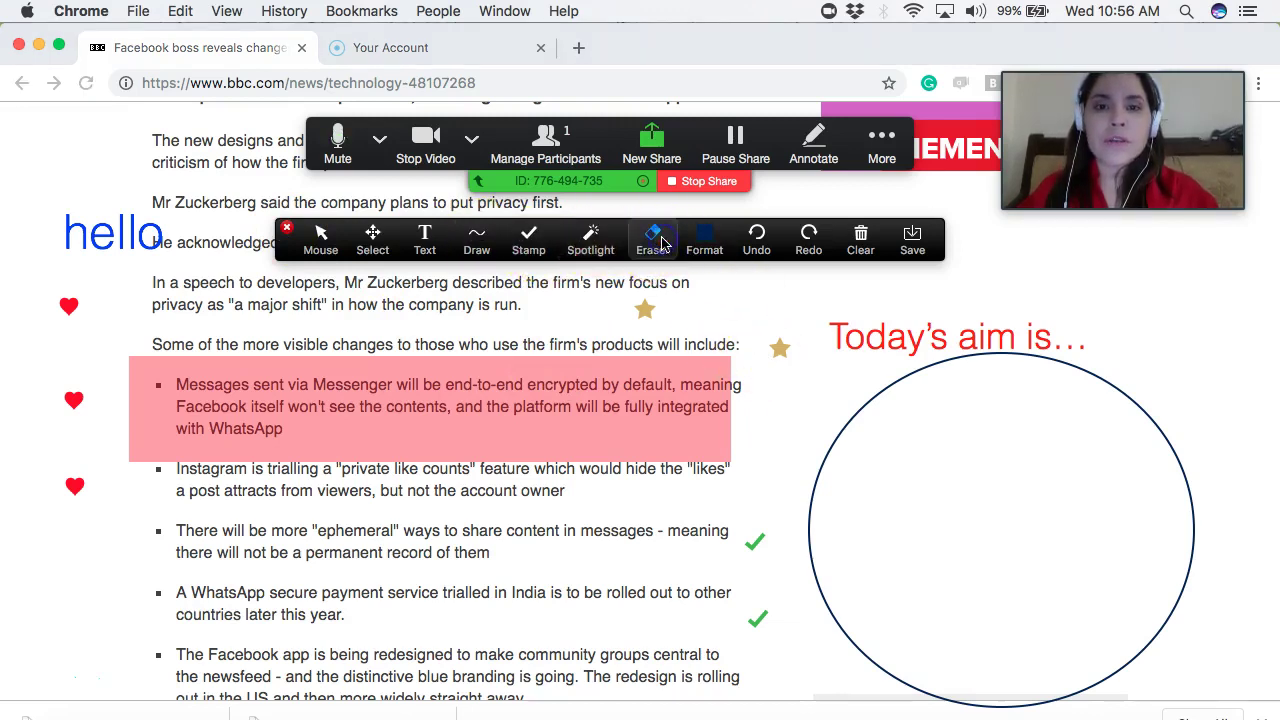
click(870, 336)
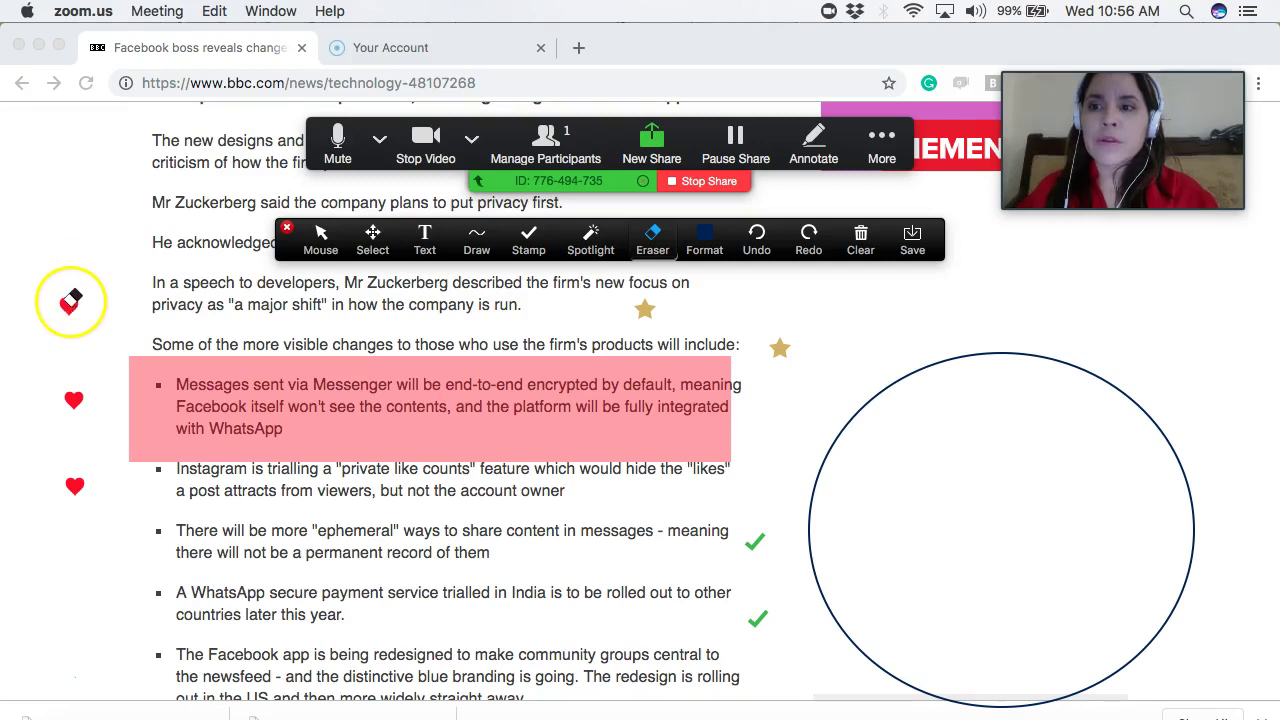
click(762, 246)
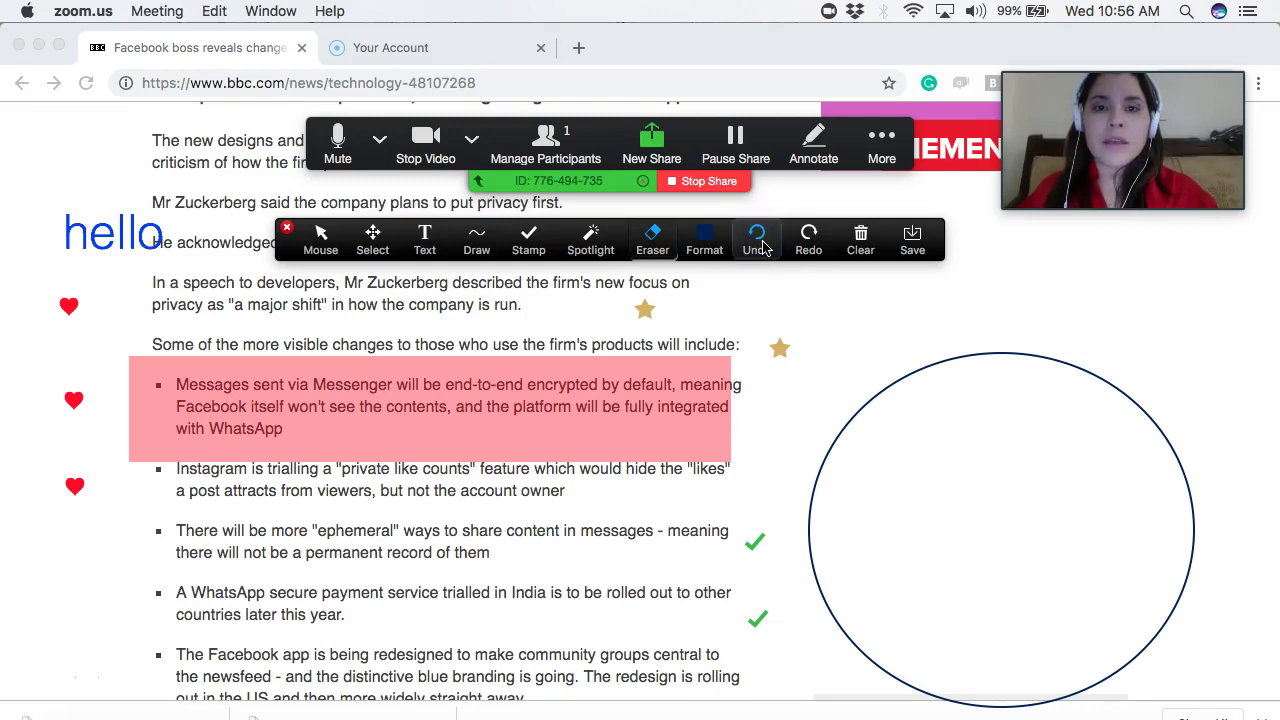
click(762, 246)
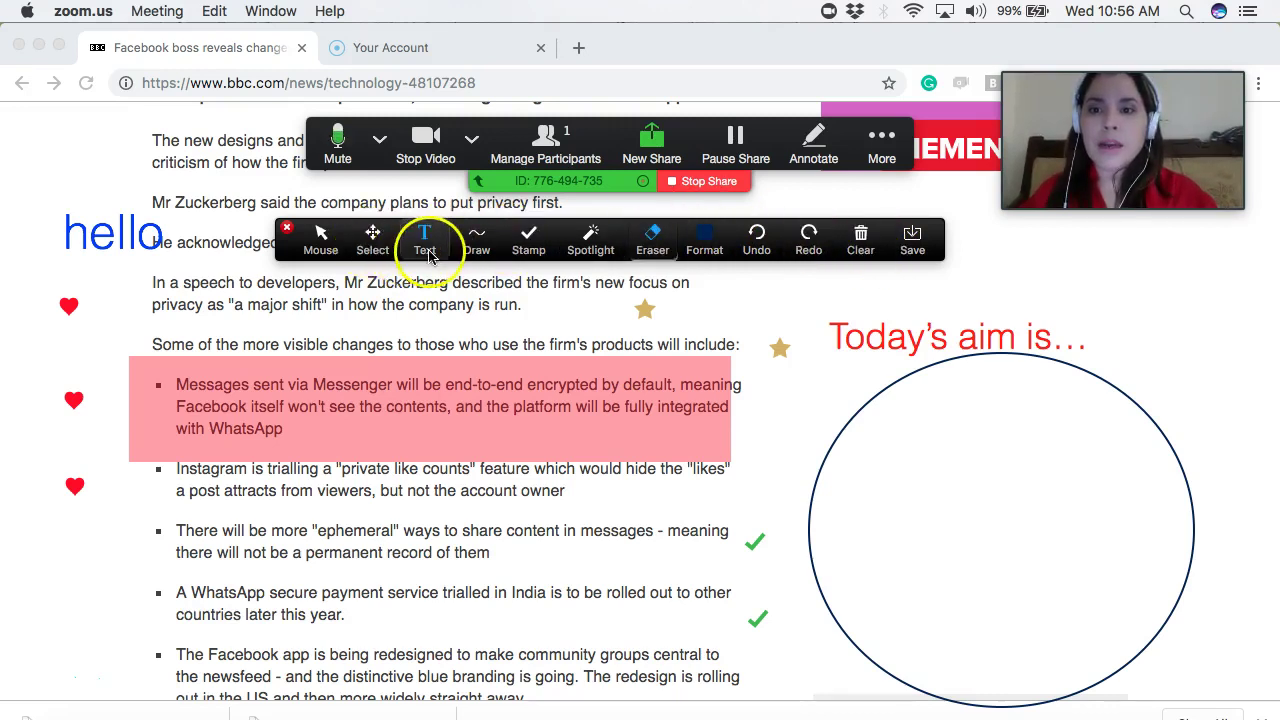
Draw a thin red freehand underline beneath the "ephemeral" bullet's first line and a red heart inside the circle
click(476, 242)
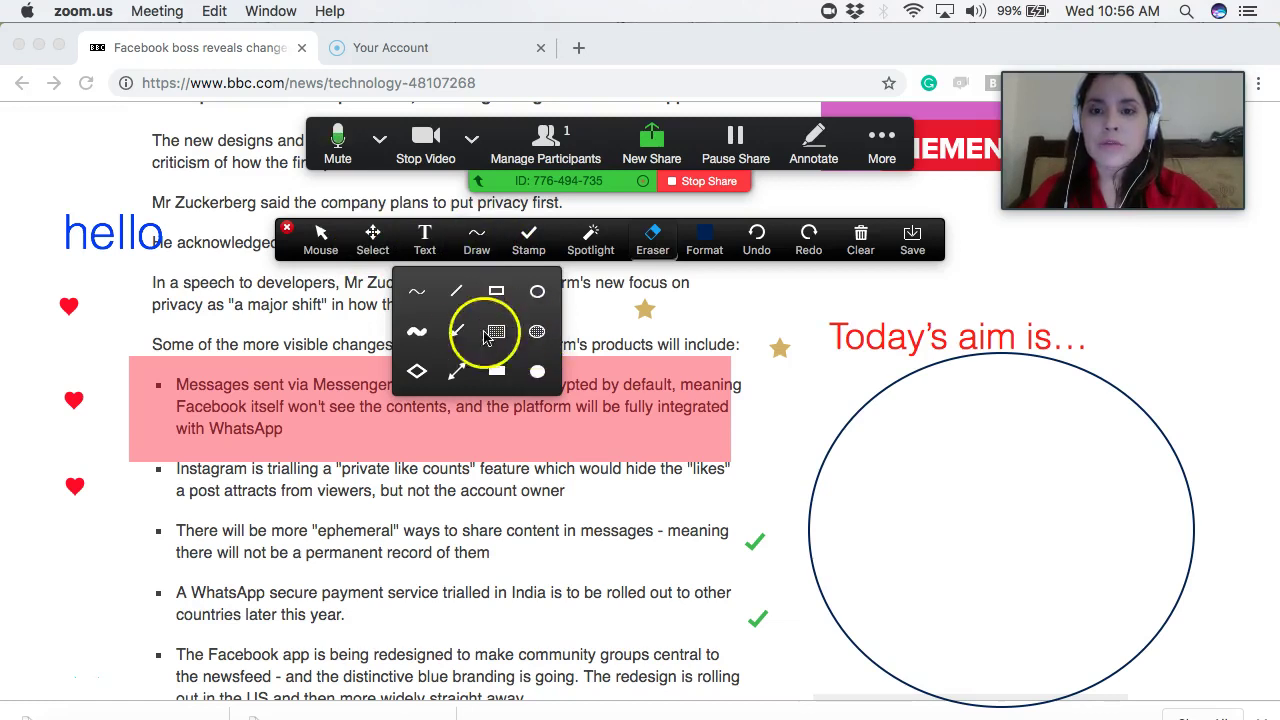
click(419, 336)
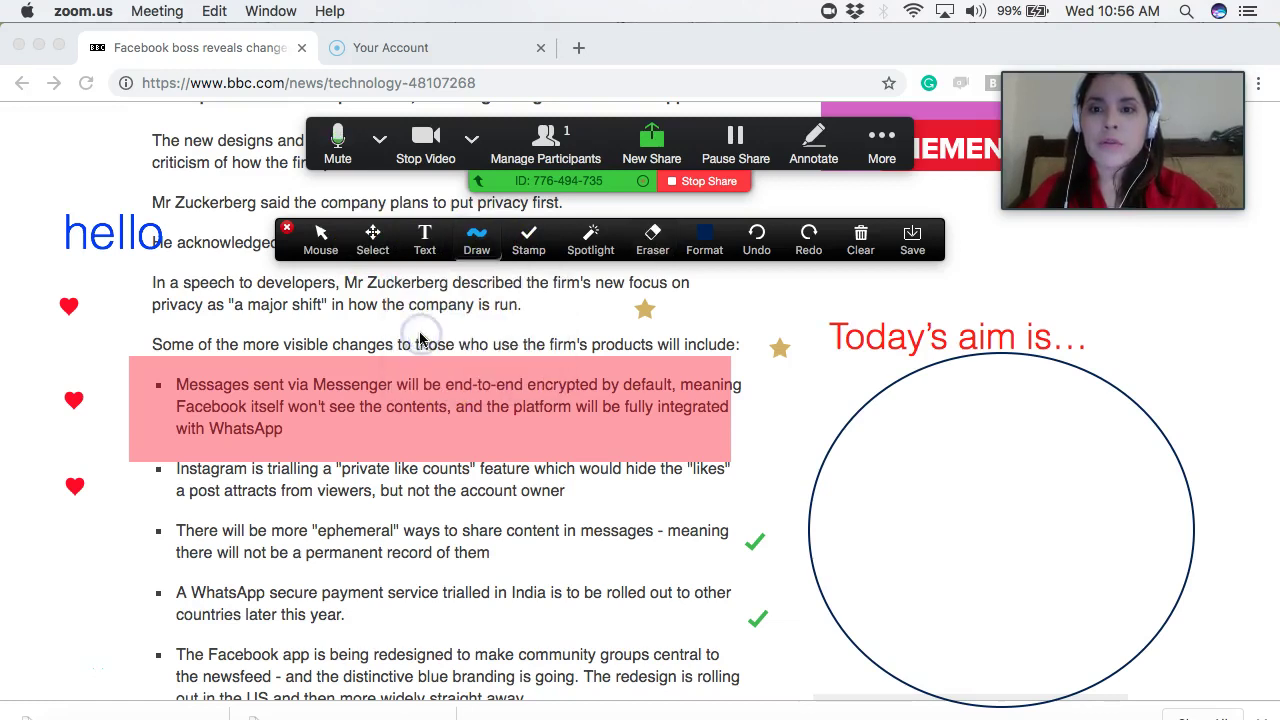
click(706, 242)
click(718, 285)
click(478, 245)
click(421, 292)
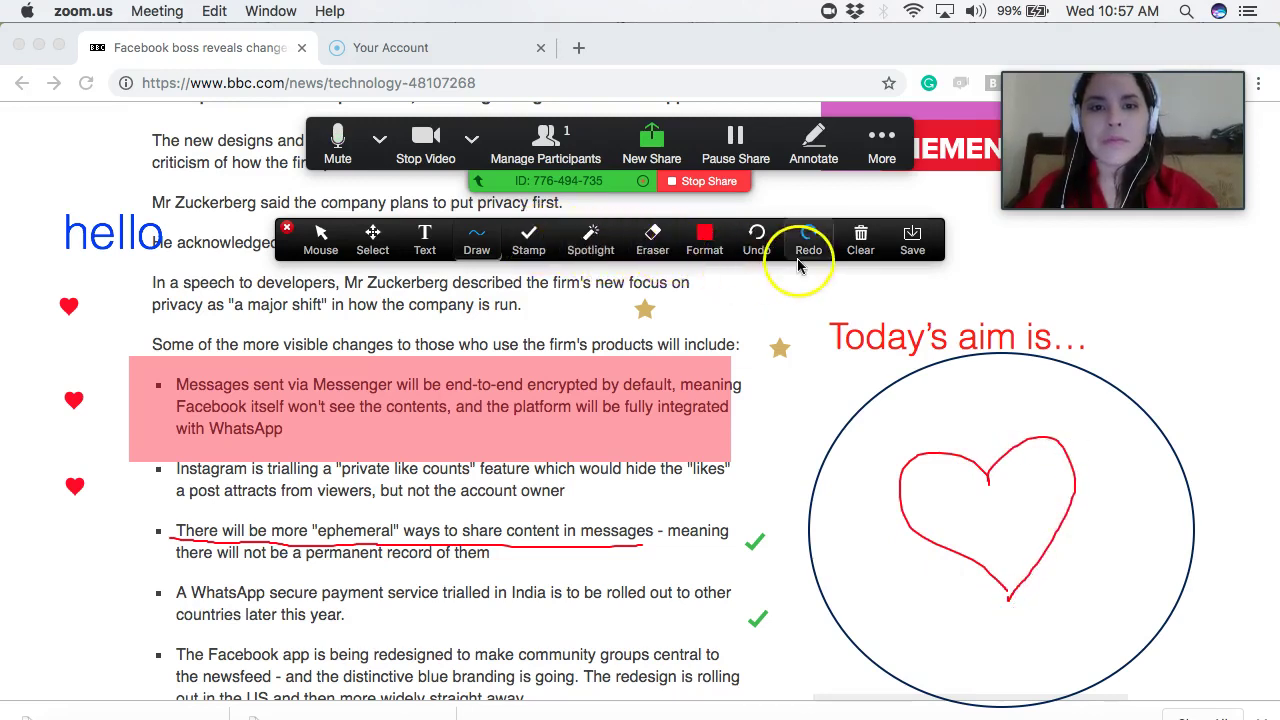
Erase the red freehand heart inside the circle and save the annotated screen
click(652, 238)
click(999, 461)
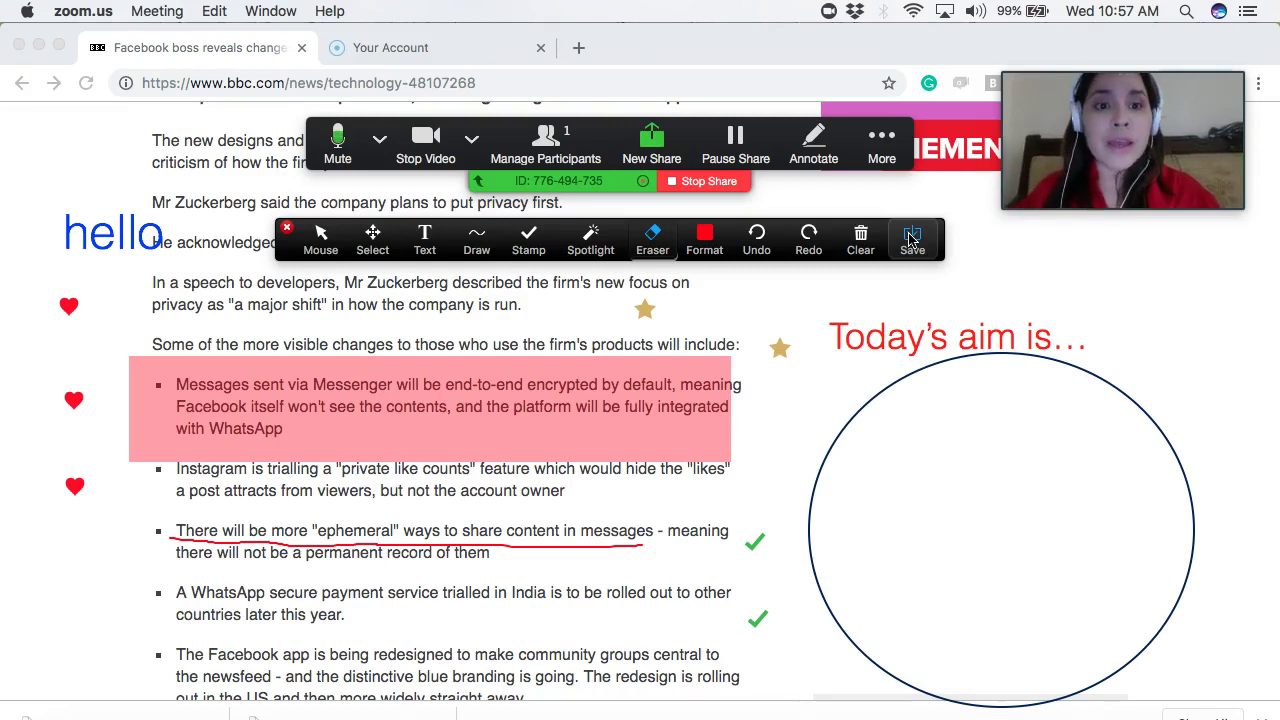
click(910, 237)
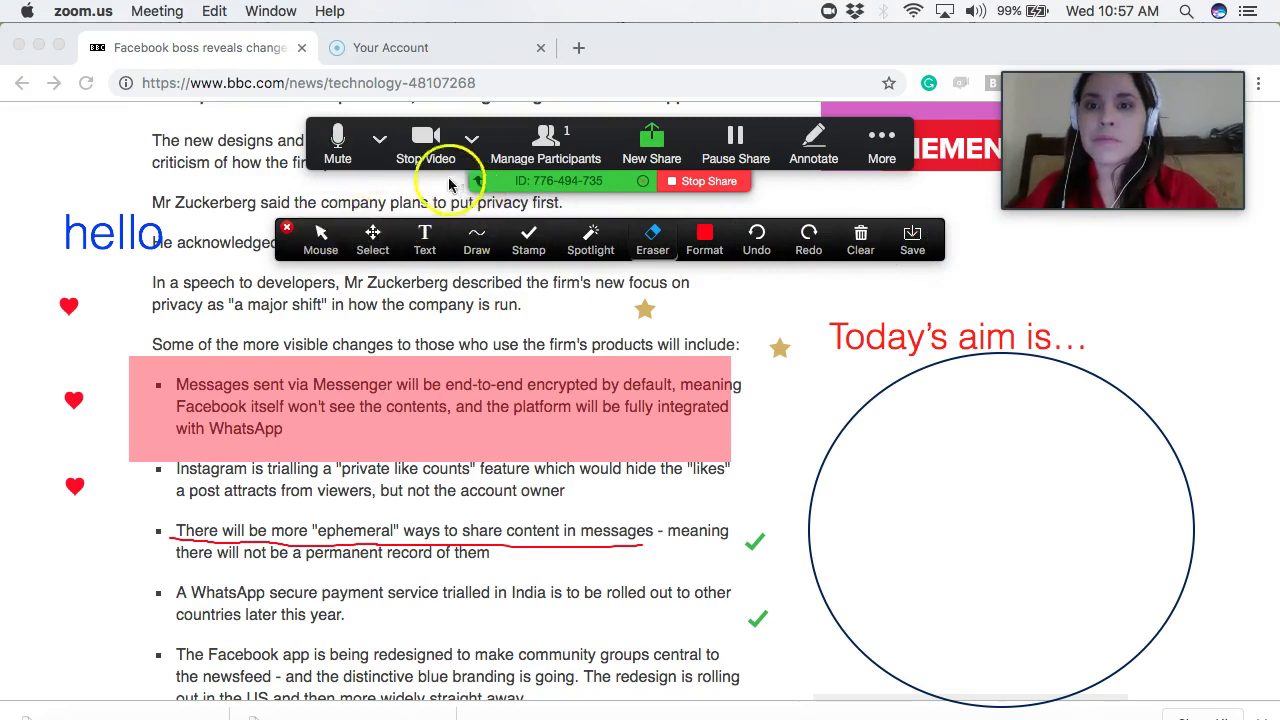
mouse_move(404, 235)
mouse_down()
mouse_move(390, 213)
mouse_move(310, 226)
mouse_move(296, 206)
mouse_move(392, 236)
mouse_move(398, 256)
mouse_up()
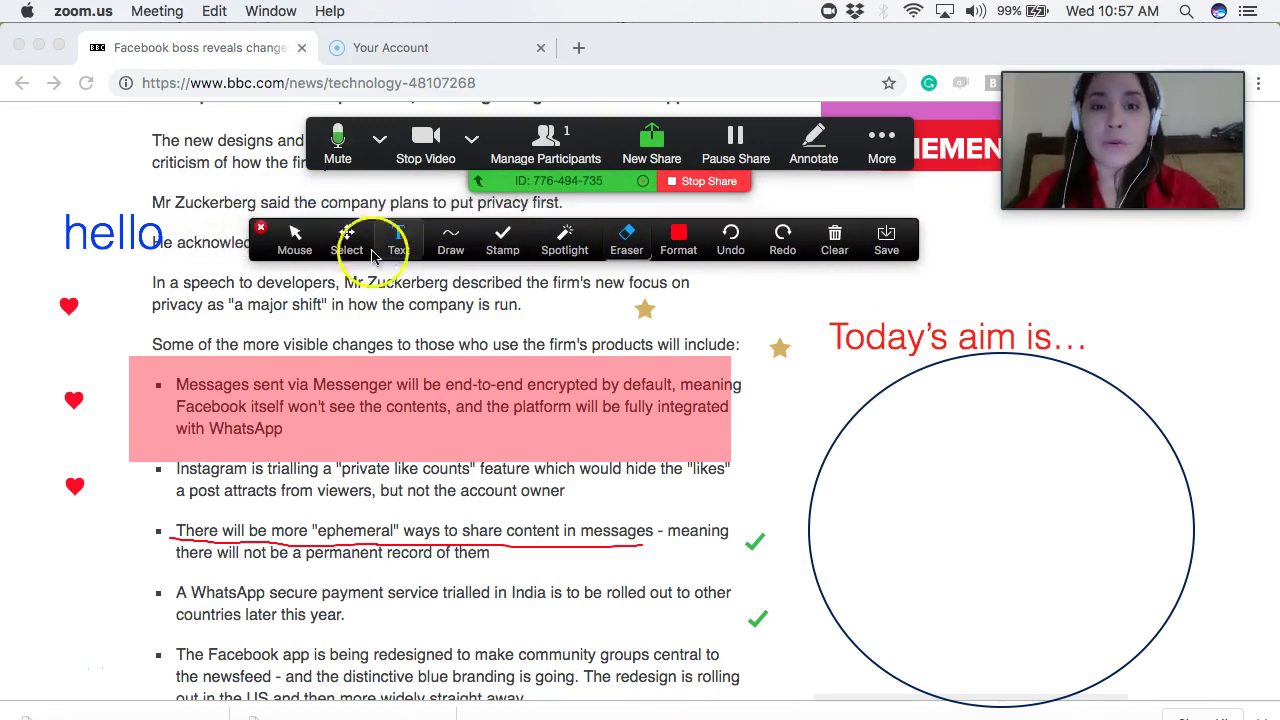
click(303, 236)
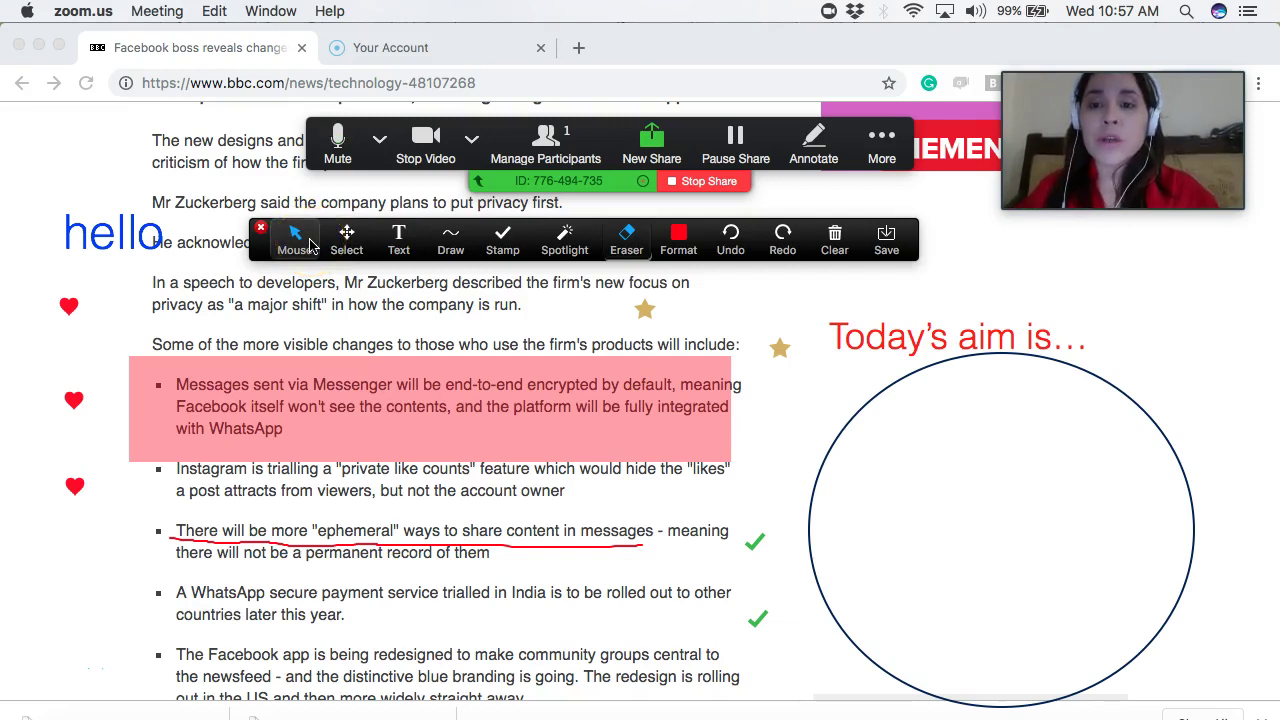
click(376, 249)
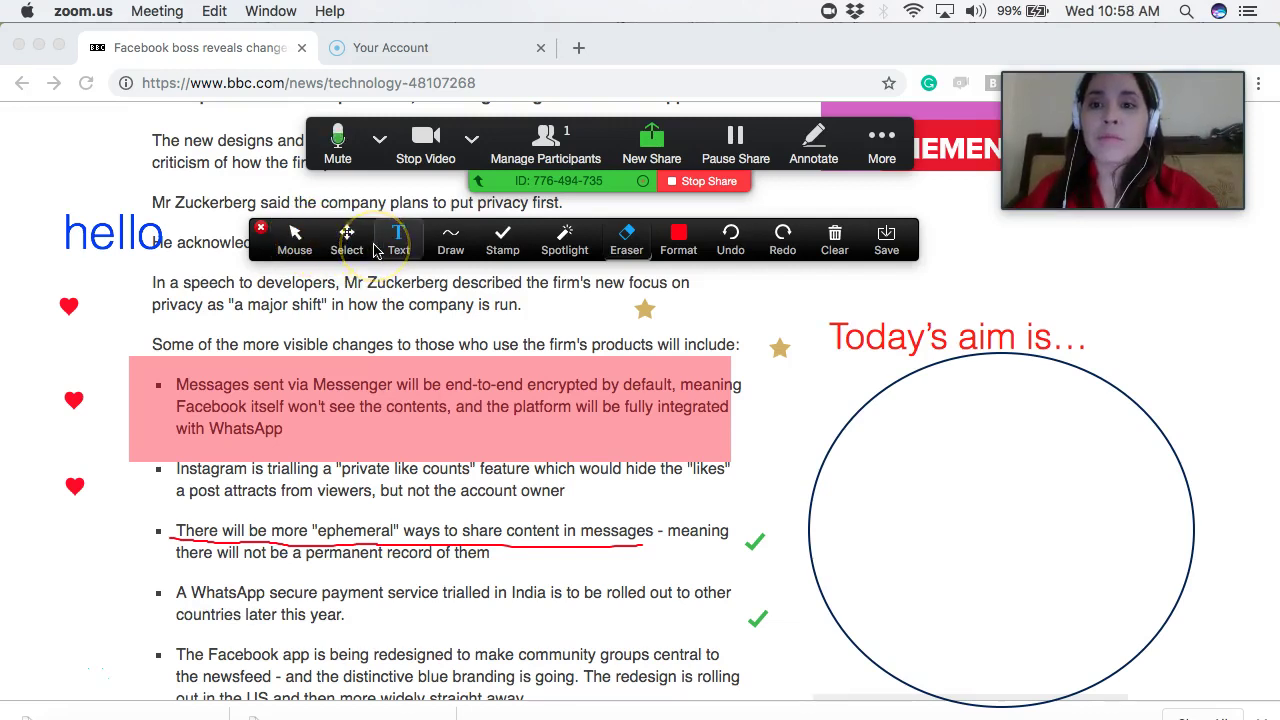
click(298, 238)
click(580, 250)
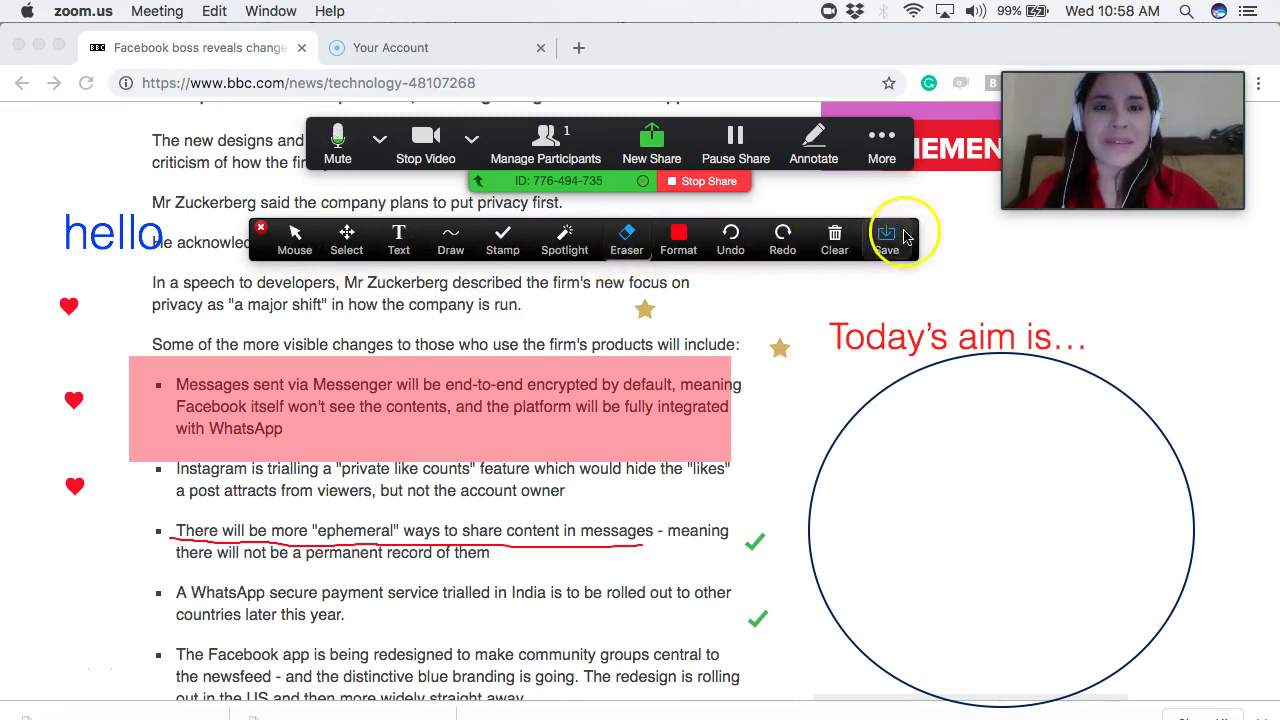
Review the additional meeting options, such as breakout rooms, recording controls and attendee annotation settings
click(884, 145)
click(884, 145)
click(884, 145)
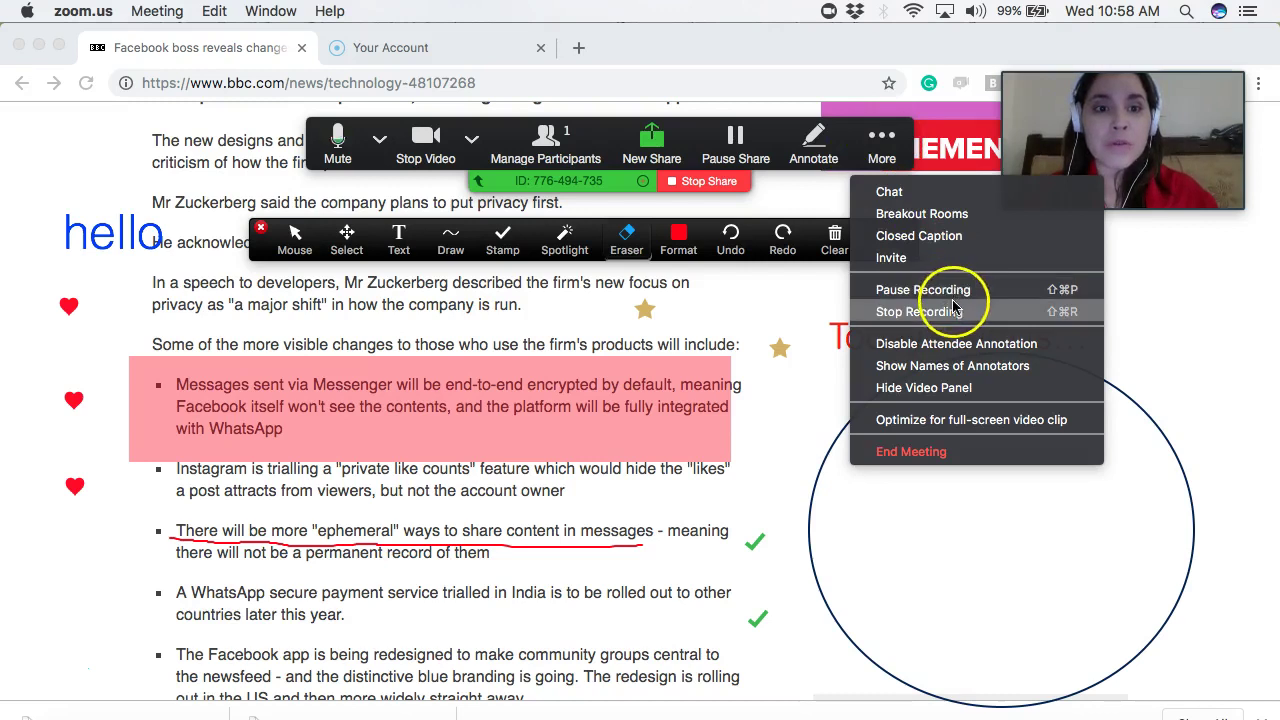
click(812, 197)
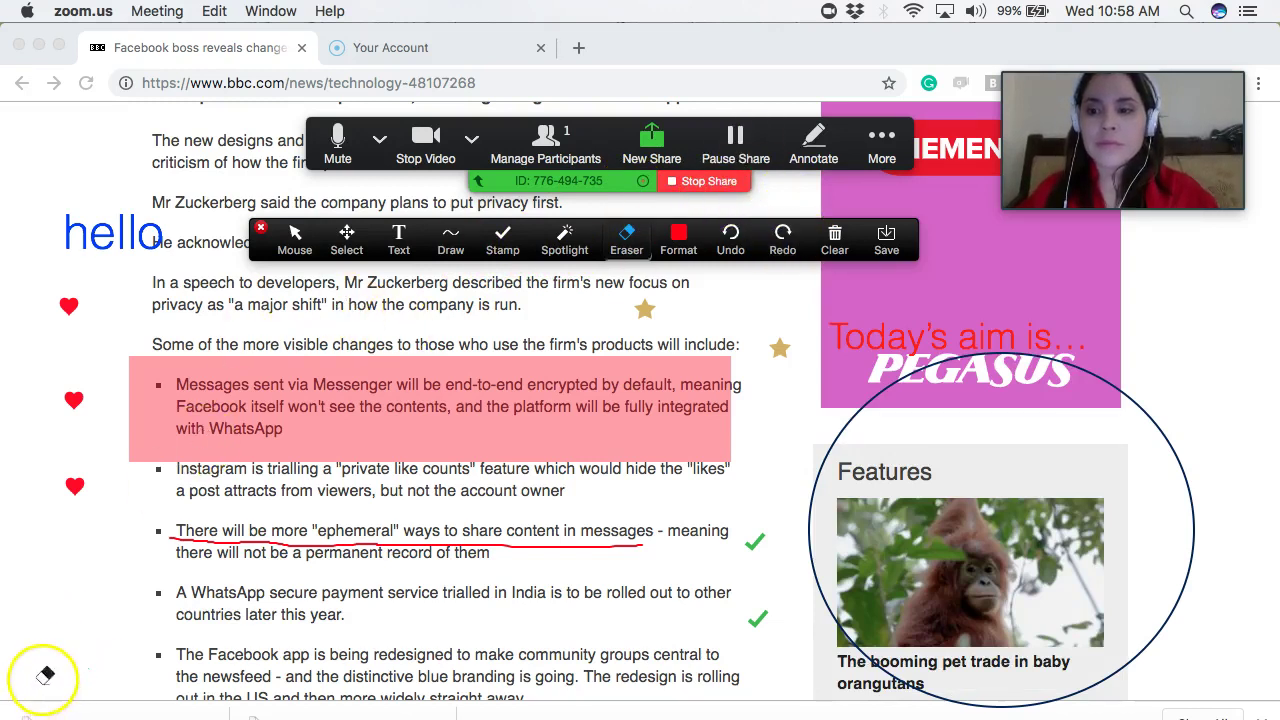
Erase the white rectangle covering the advertisement and Features column, and close the annotation tools
click(261, 231)
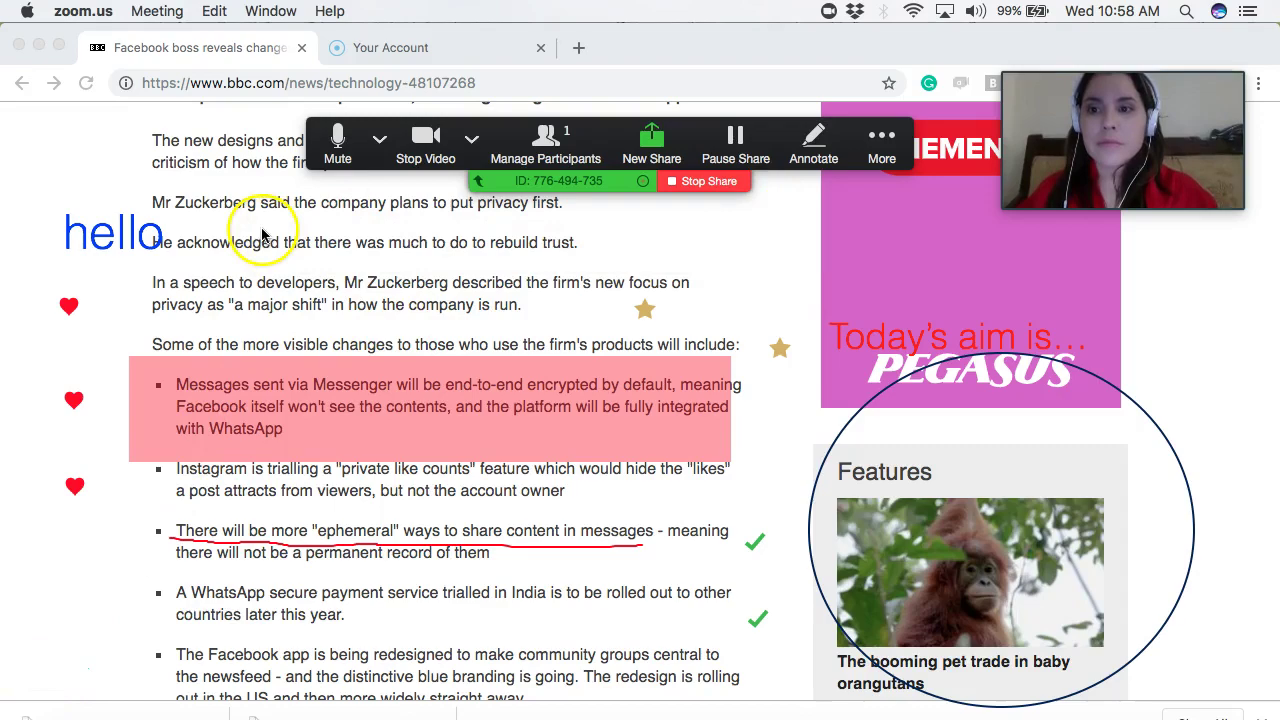